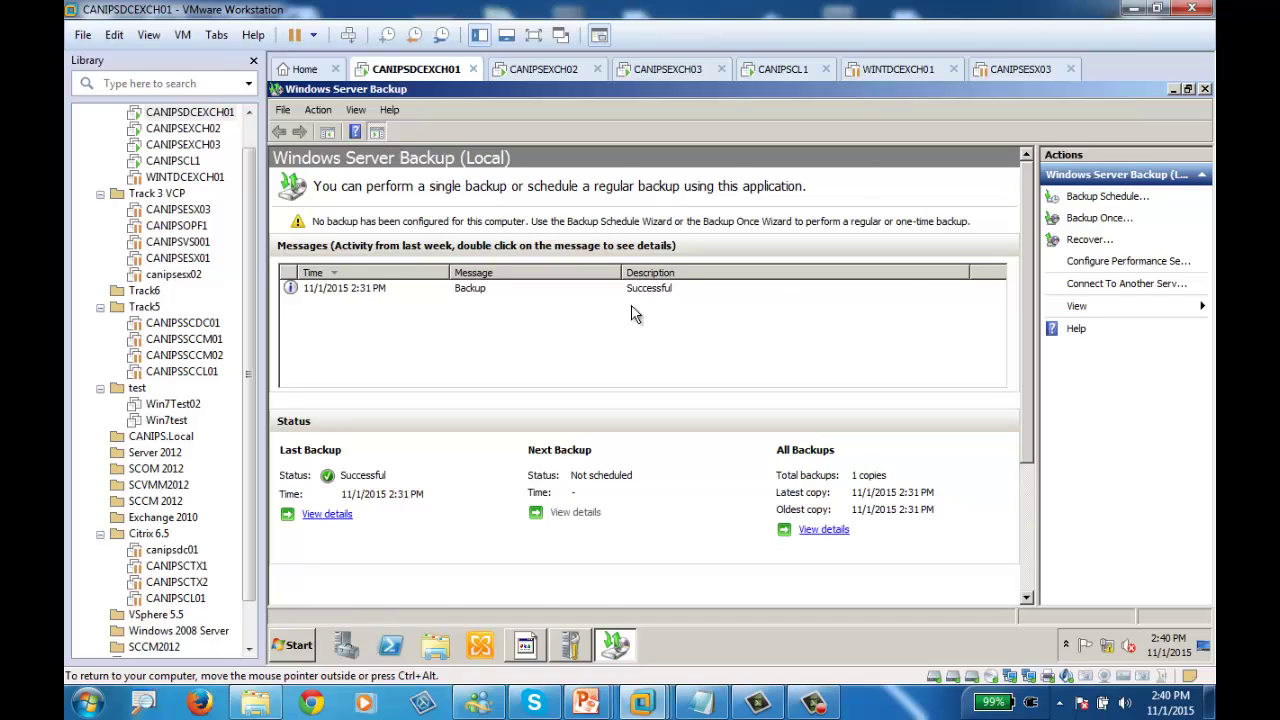
Check the successful 2:31 PM backup entry, then launch Exchange Management Console with administrator approval
{"action": "left_click", "coordinate": [474, 289]}
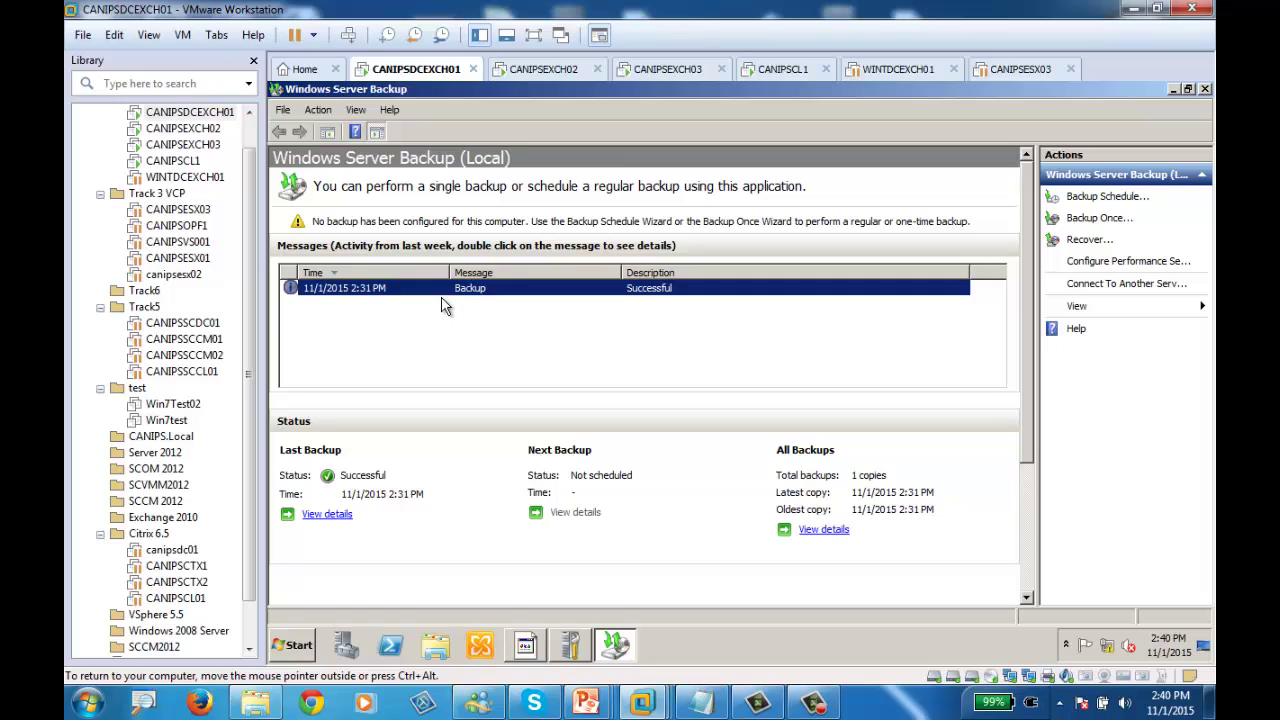
{"action": "left_click", "coordinate": [481, 646]}
{"action": "left_click", "coordinate": [544, 218]}
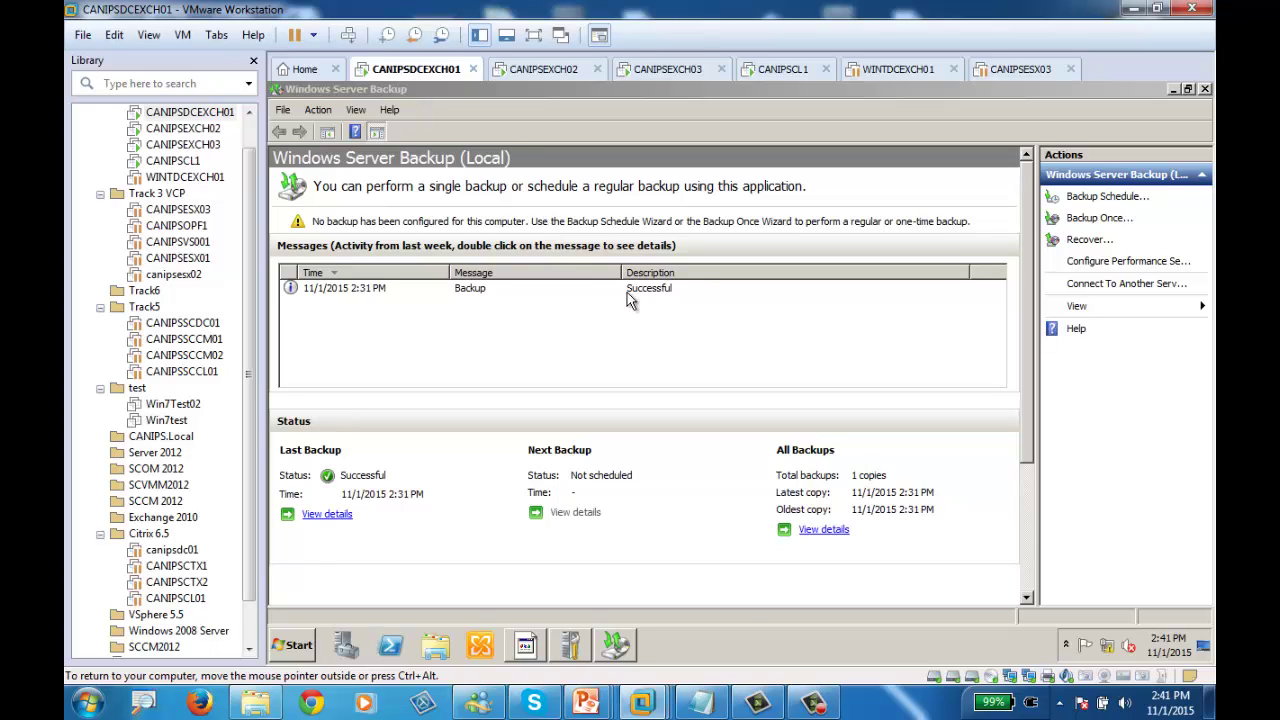
{"action": "left_click", "coordinate": [813, 703]}
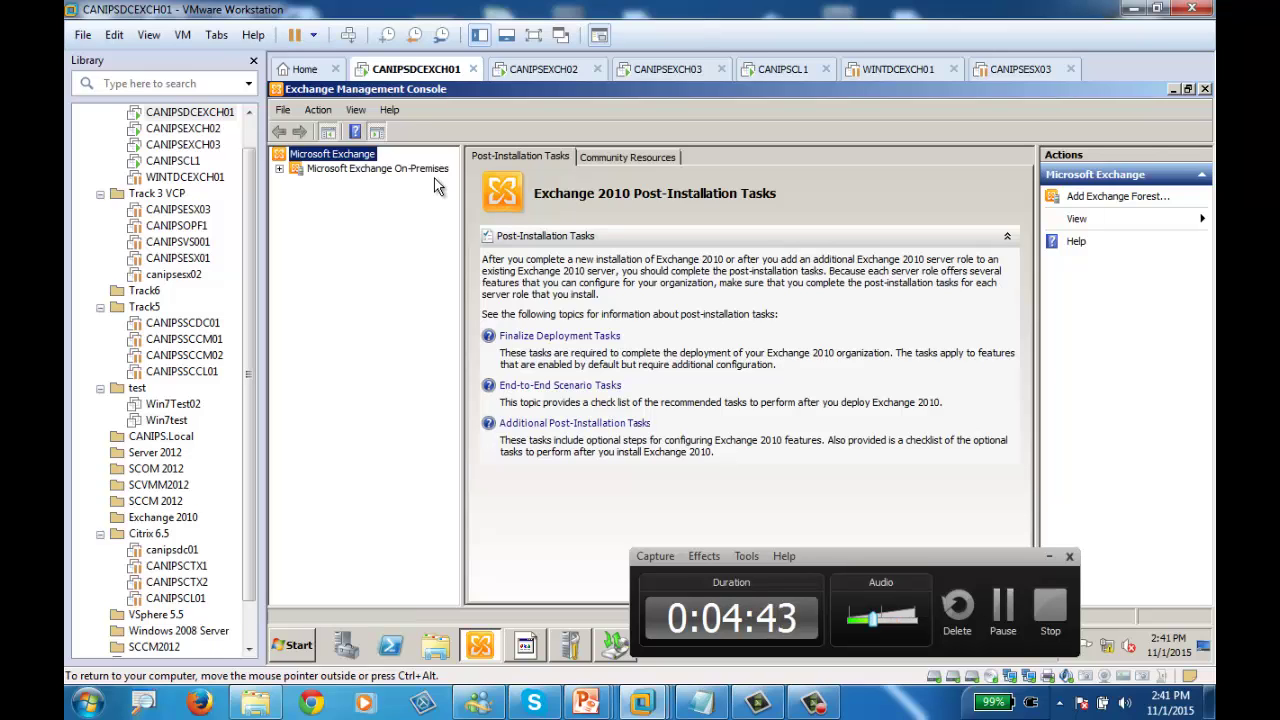
Expand Microsoft Exchange On-Premises, then switch to the CANIPSEXCH03 virtual machine
{"action": "left_click", "coordinate": [280, 168]}
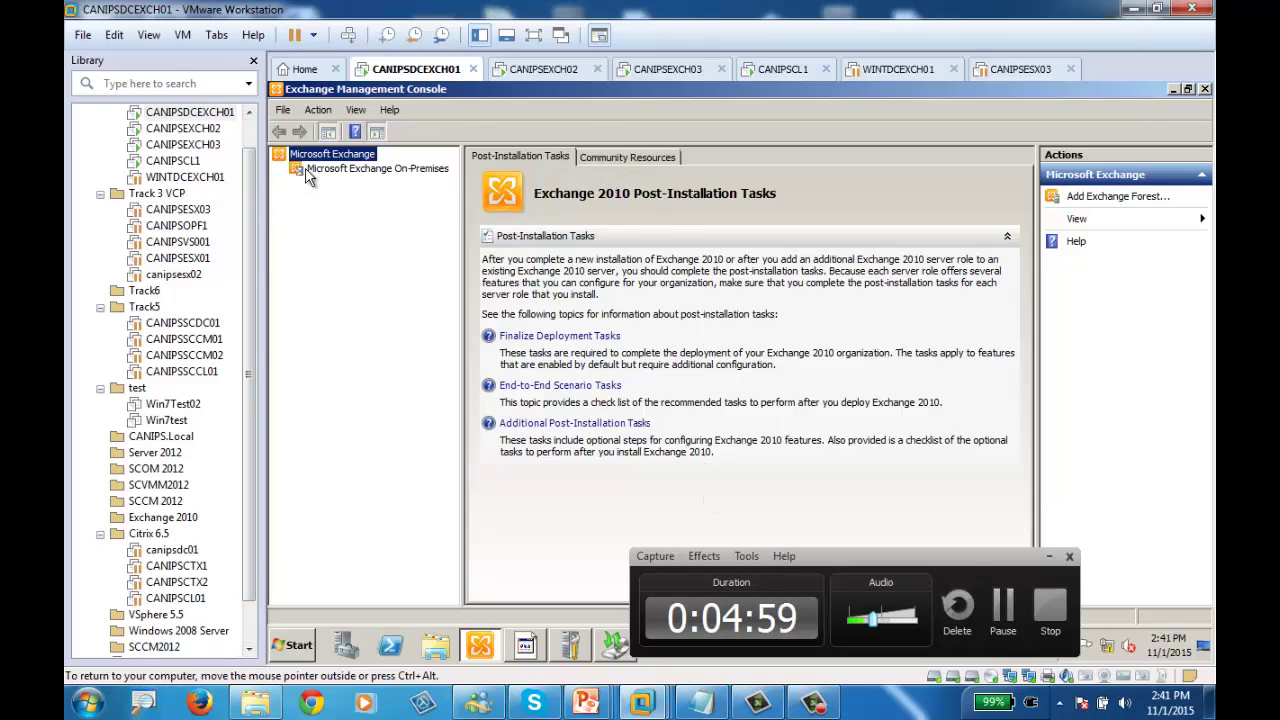
{"action": "left_click", "coordinate": [668, 69]}
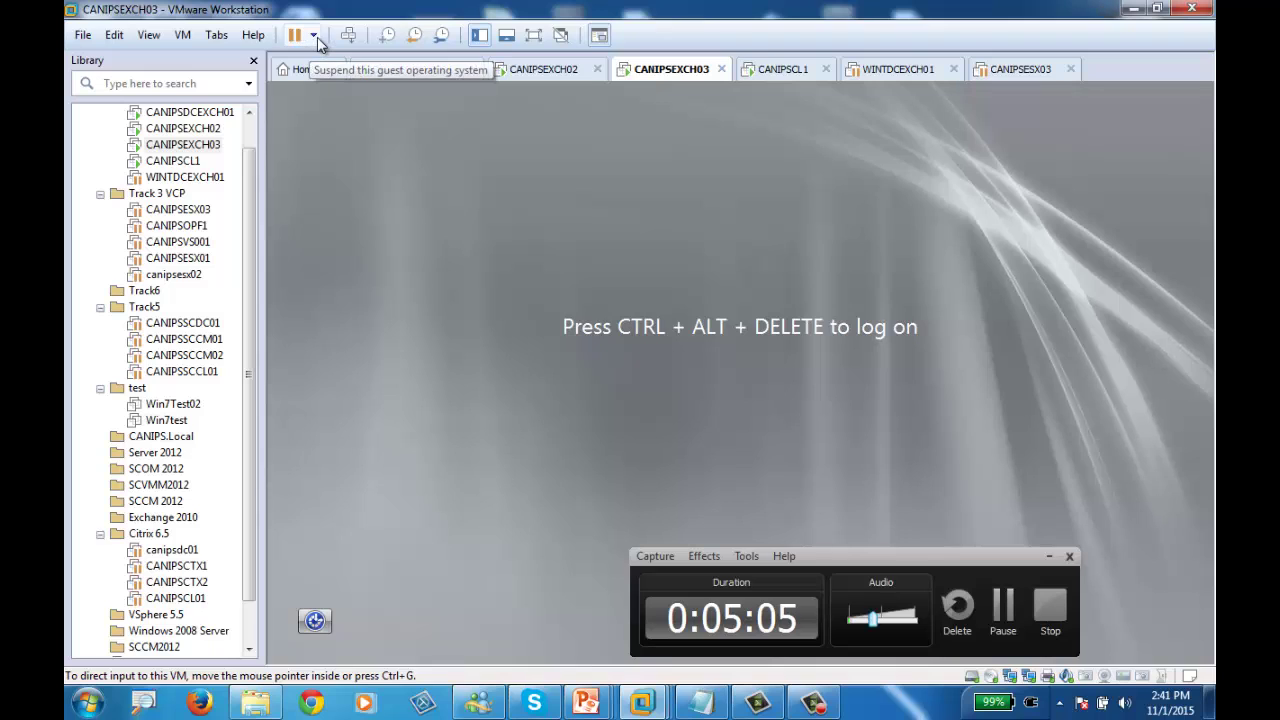
Sign in to CANIPSEXCH03 with the domain administrator password
{"action": "left_click", "coordinate": [348, 35]}
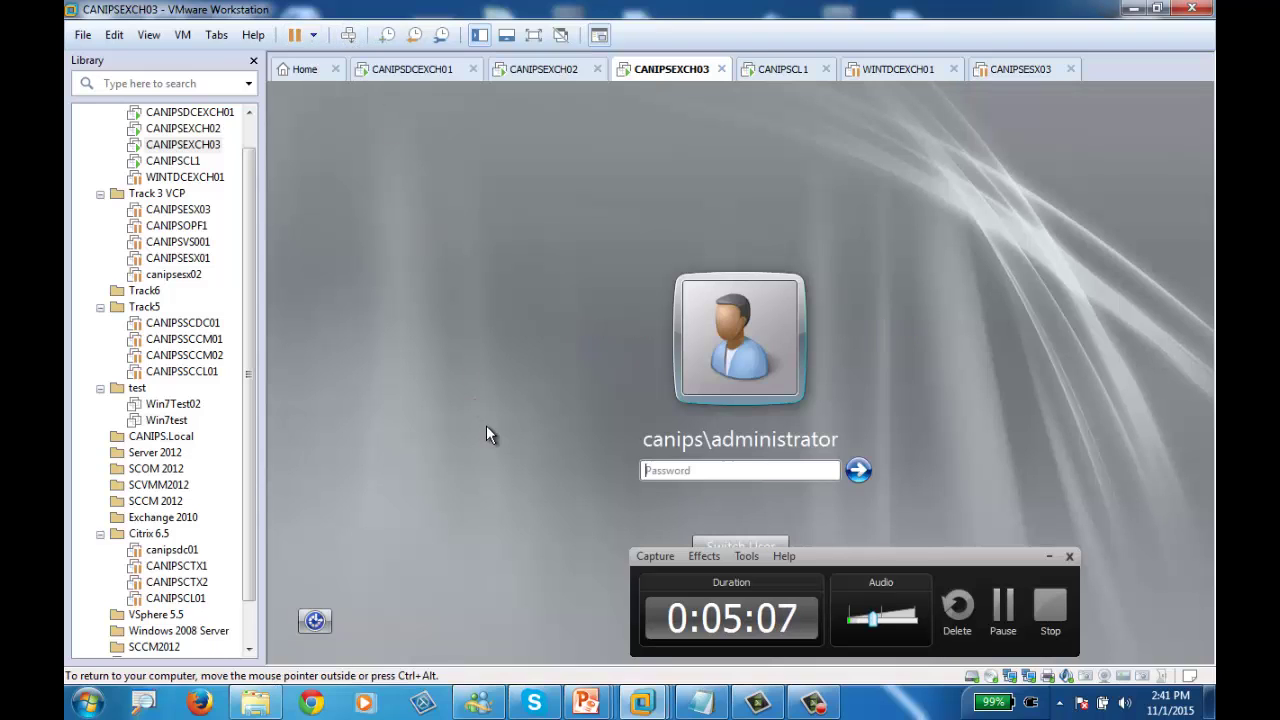
{"action": "type", "text": "•••••••••"}
{"action": "key", "text": "Return"}
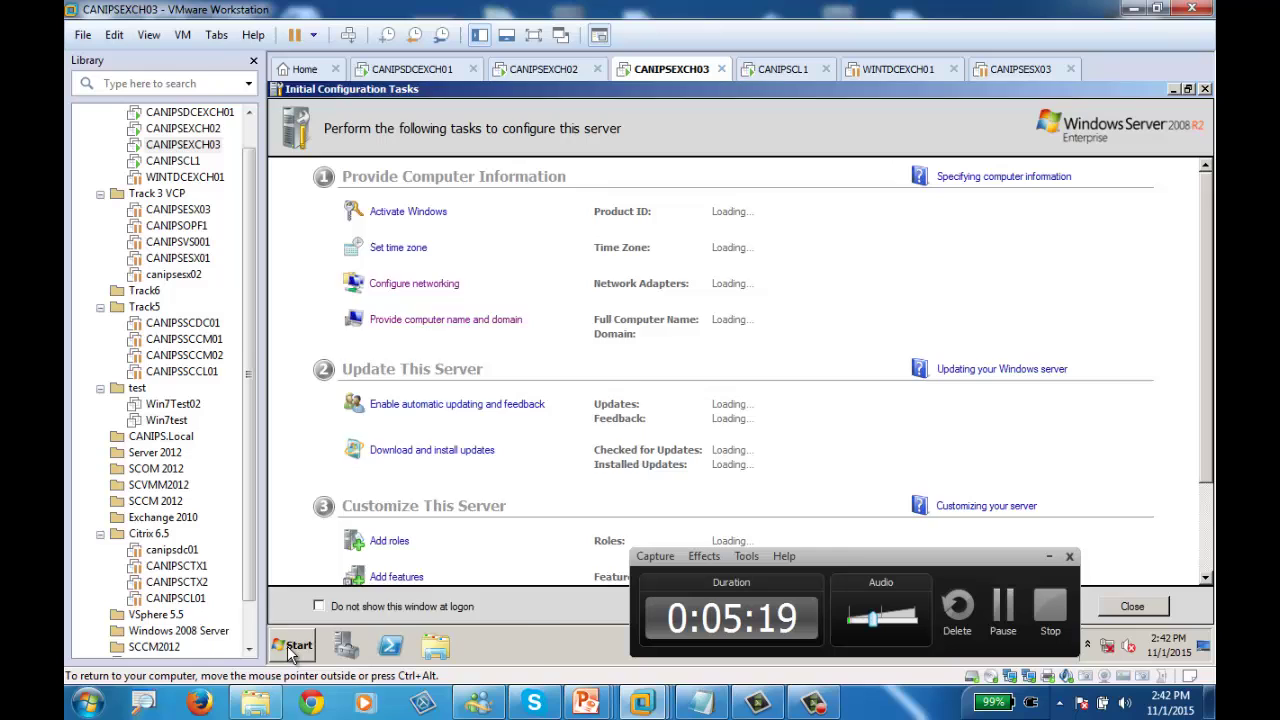
Launch Exchange Management Console on CANIPSEXCH03, then return to CANIPSDCEXCH01
{"action": "left_click", "coordinate": [287, 645]}
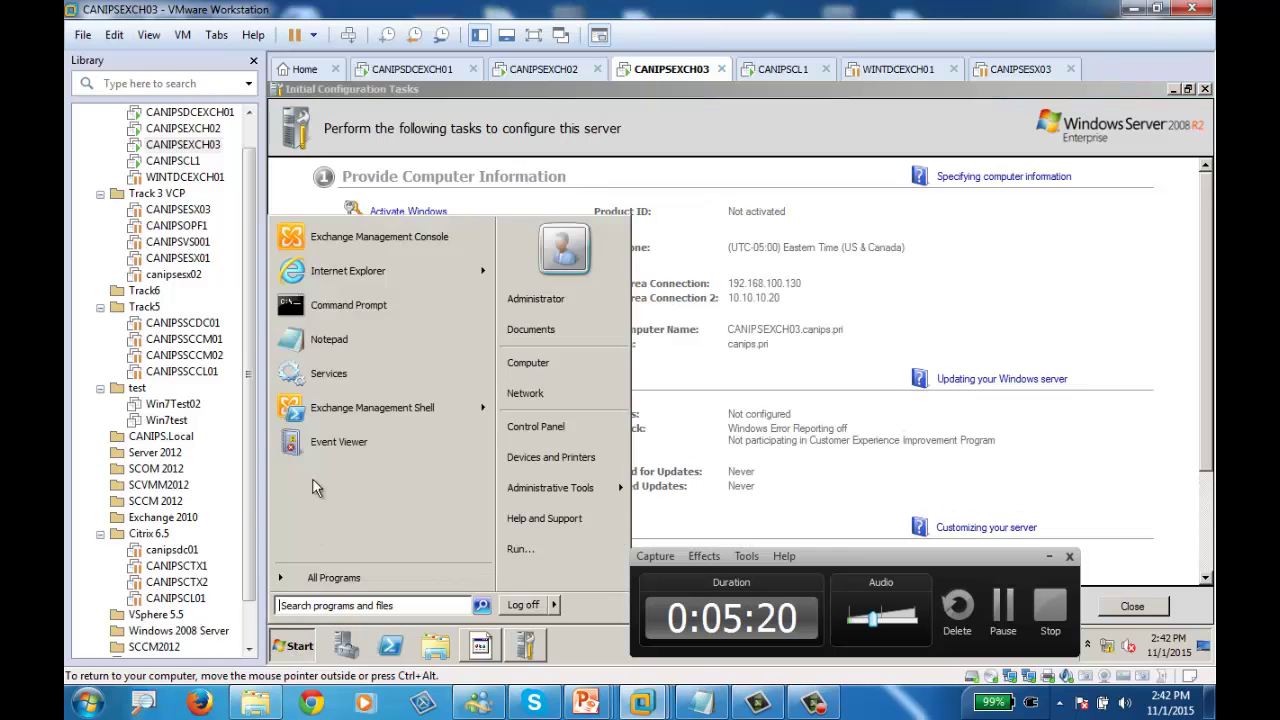
{"action": "left_click", "coordinate": [358, 249]}
{"action": "left_click", "coordinate": [420, 70]}
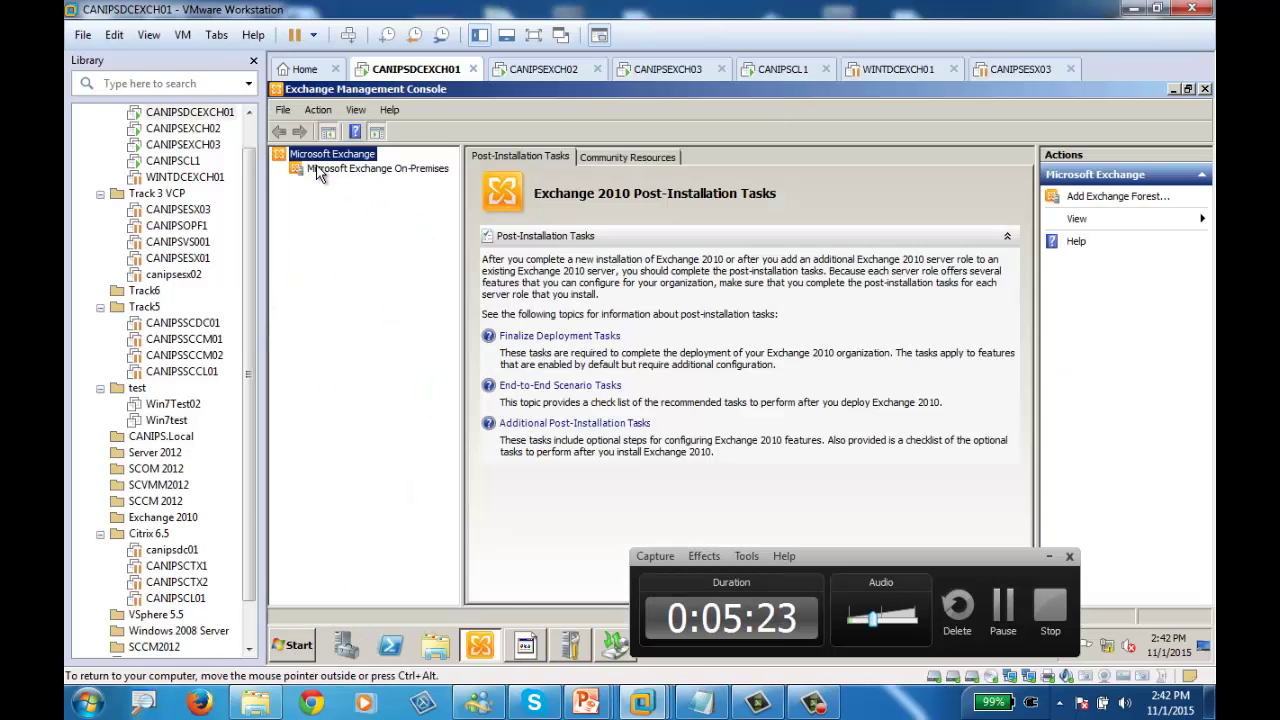
Retry loading Exchange On-Premises, which fails with a no-management-roles error, and bring up the Computer window
{"action": "left_click", "coordinate": [322, 170]}
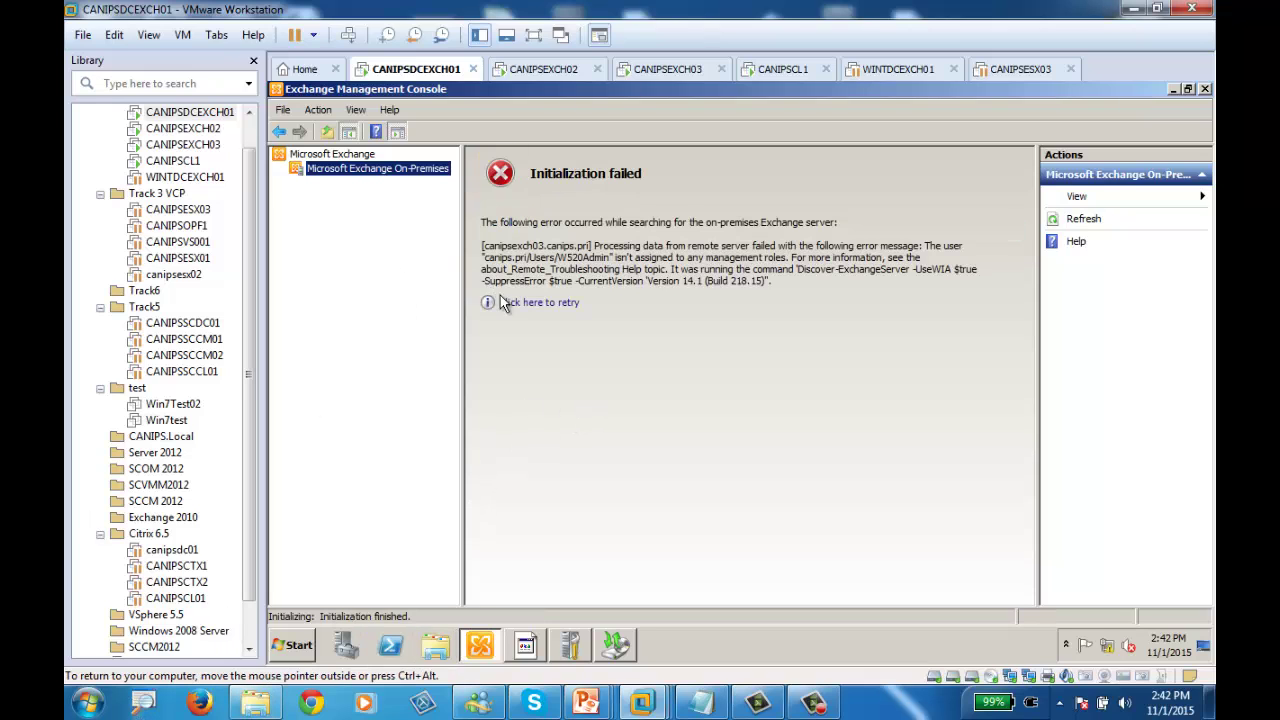
{"action": "left_click", "coordinate": [505, 302]}
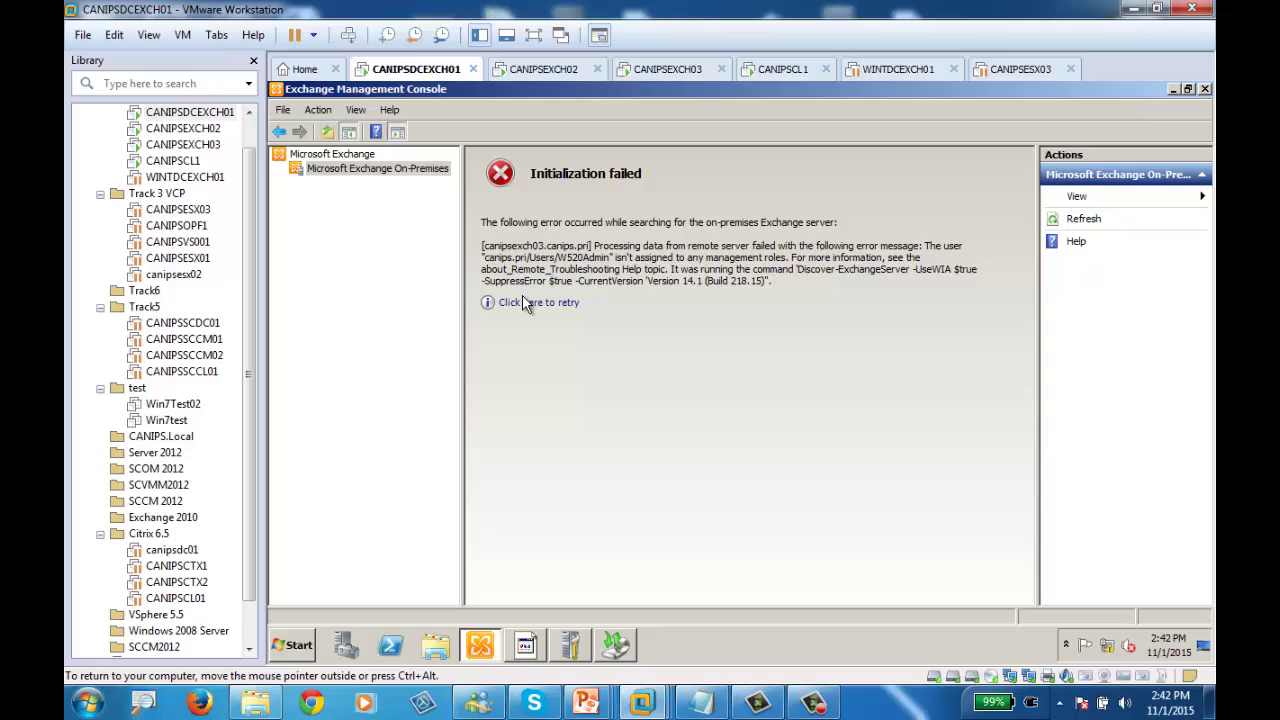
{"action": "left_click", "coordinate": [435, 645]}
{"action": "left_click", "coordinate": [333, 318]}
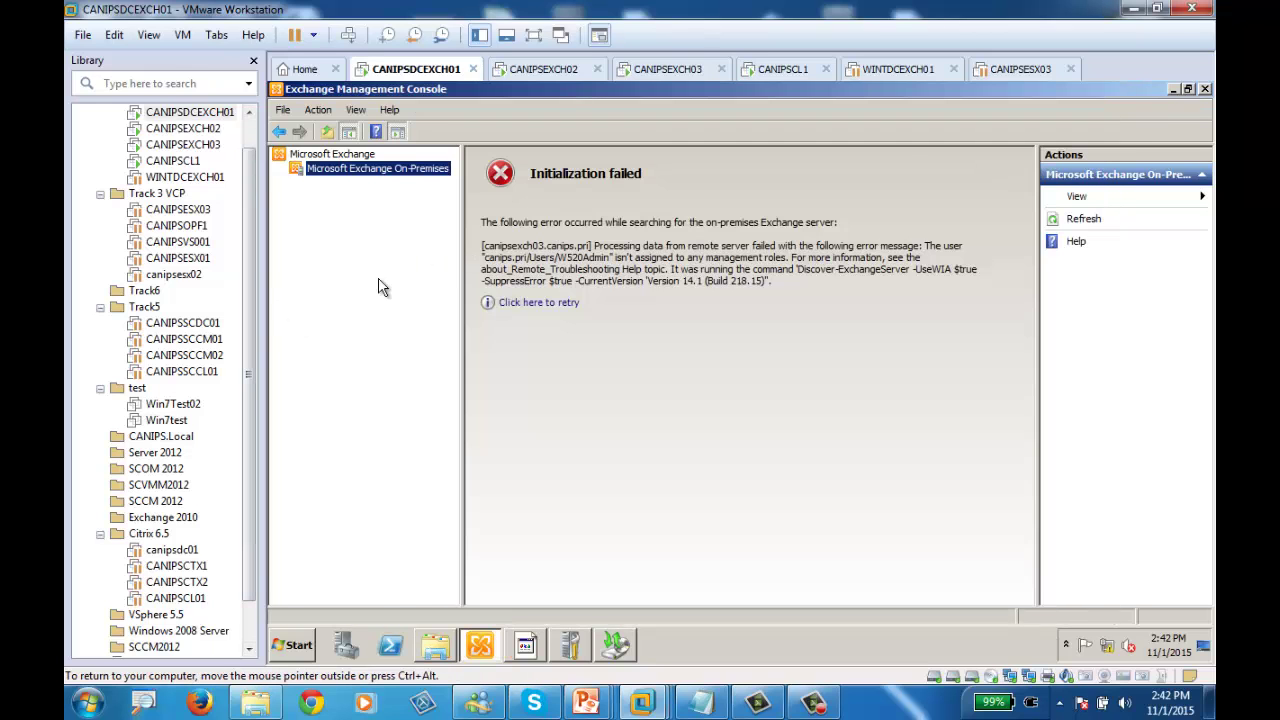
{"action": "left_click", "coordinate": [667, 70]}
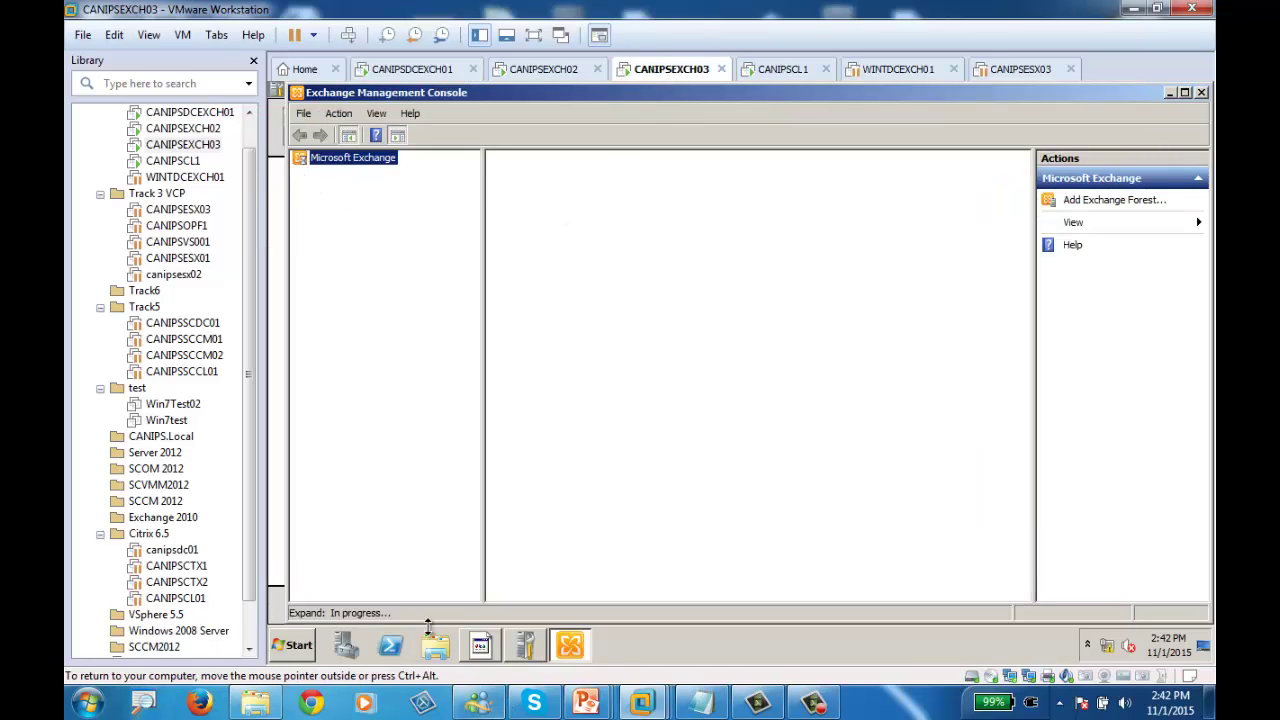
{"action": "left_click", "coordinate": [430, 72]}
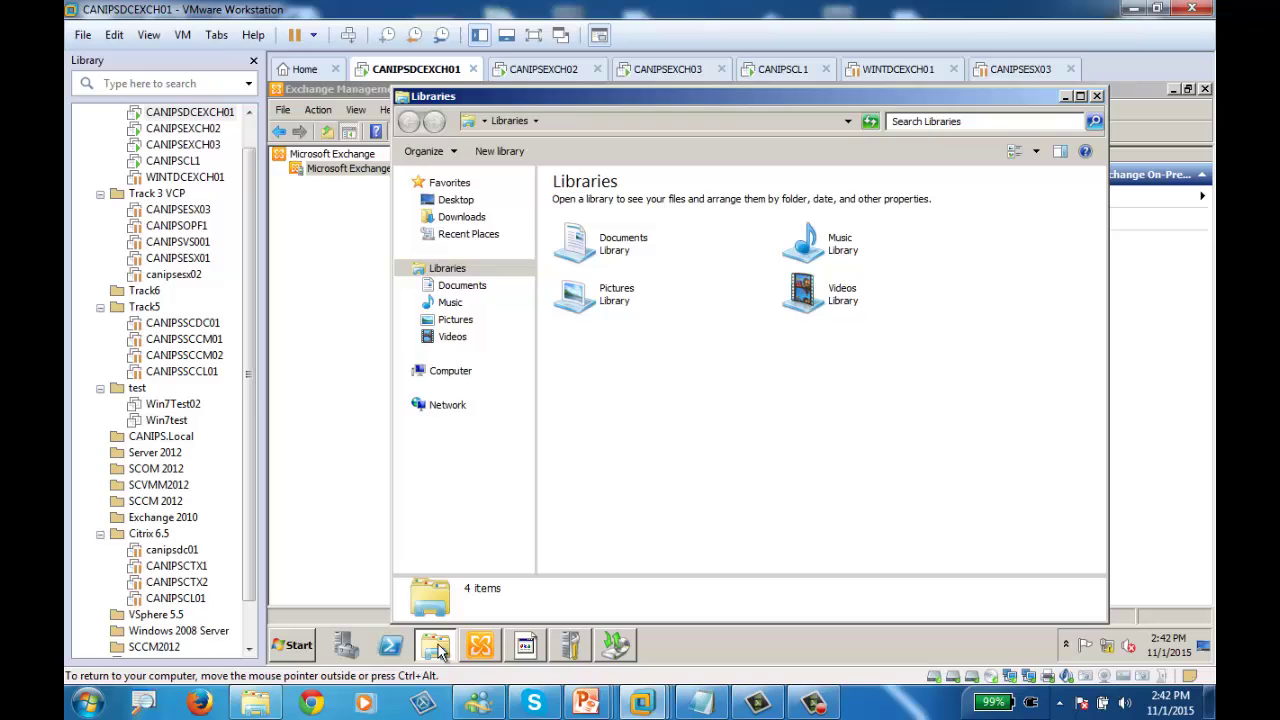
{"action": "left_click", "coordinate": [435, 645]}
Browse to C:\Program Files\Microsoft\Exchange Server\V14\Mailbox, granting permanent folder access
{"action": "left_click", "coordinate": [462, 380]}
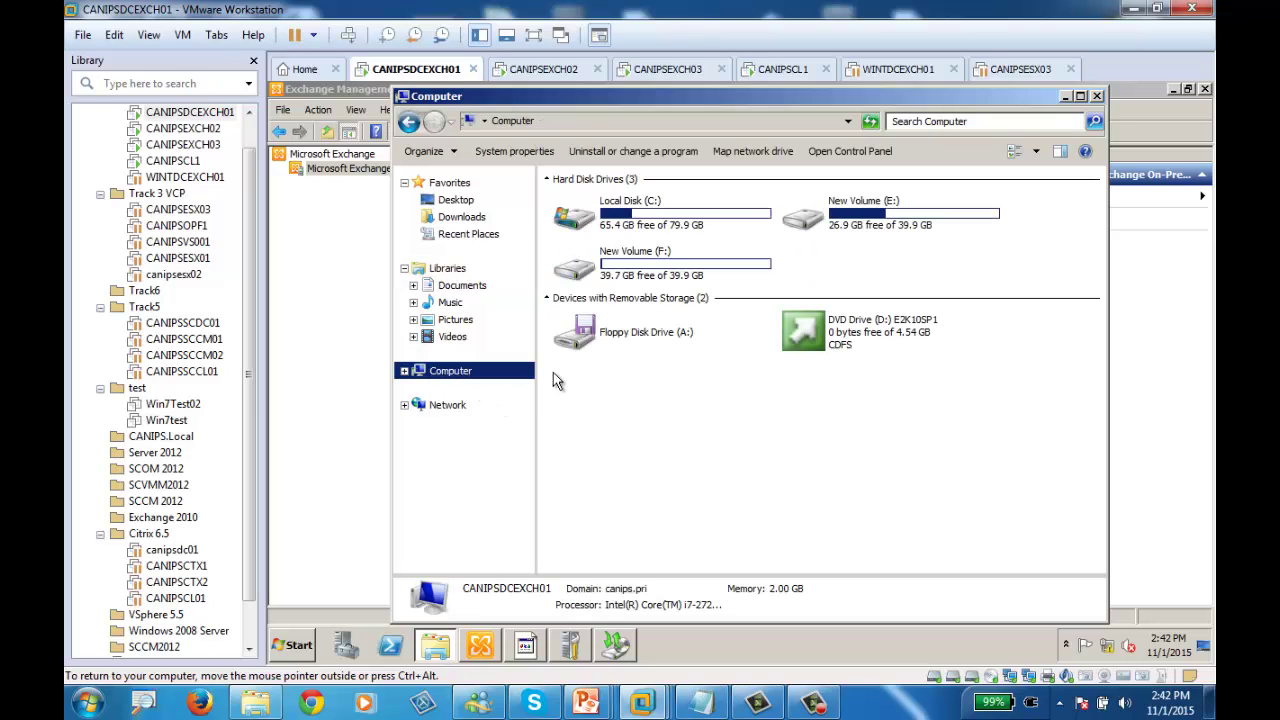
{"action": "double_click", "coordinate": [654, 224]}
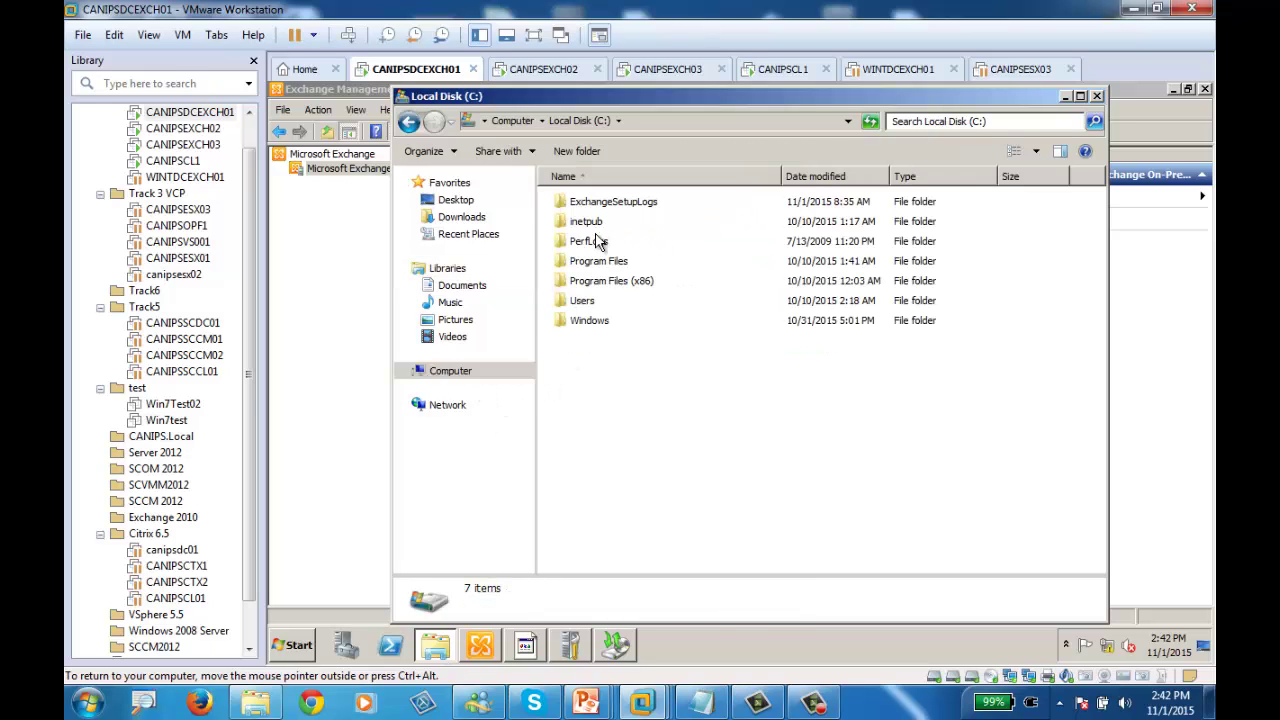
{"action": "double_click", "coordinate": [590, 260]}
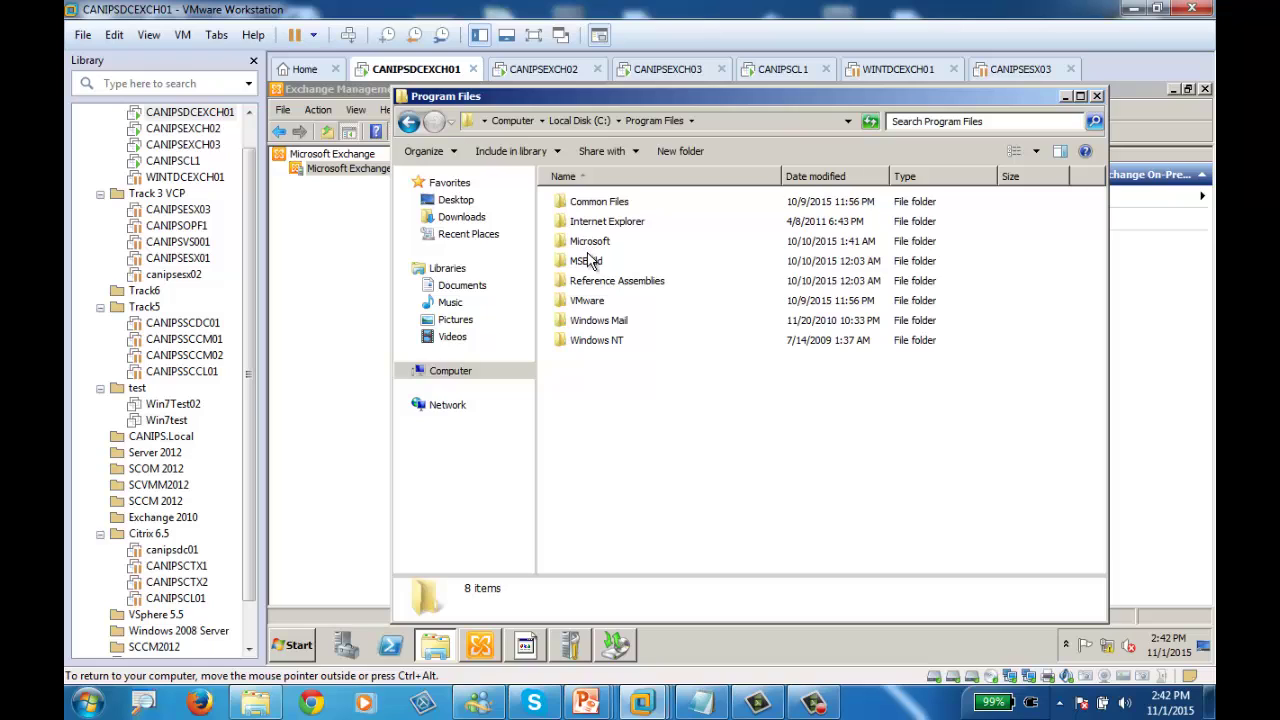
{"action": "double_click", "coordinate": [590, 242]}
{"action": "double_click", "coordinate": [600, 201]}
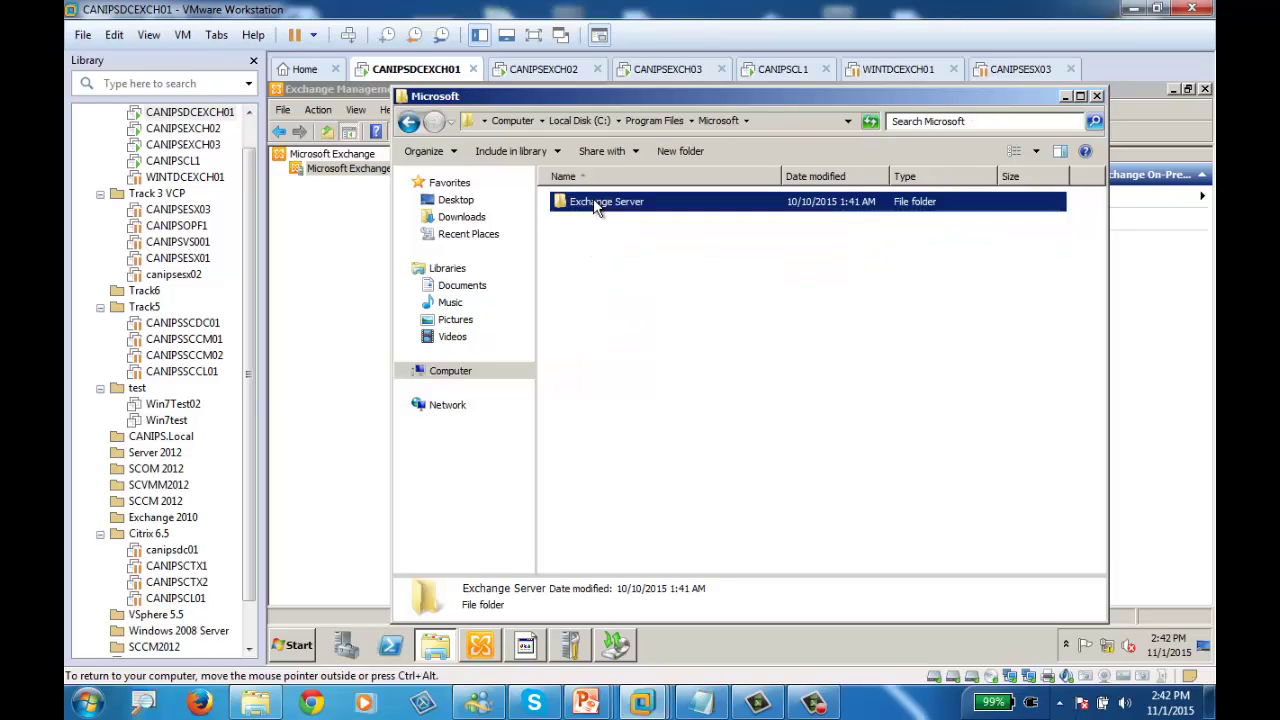
{"action": "double_click", "coordinate": [572, 203]}
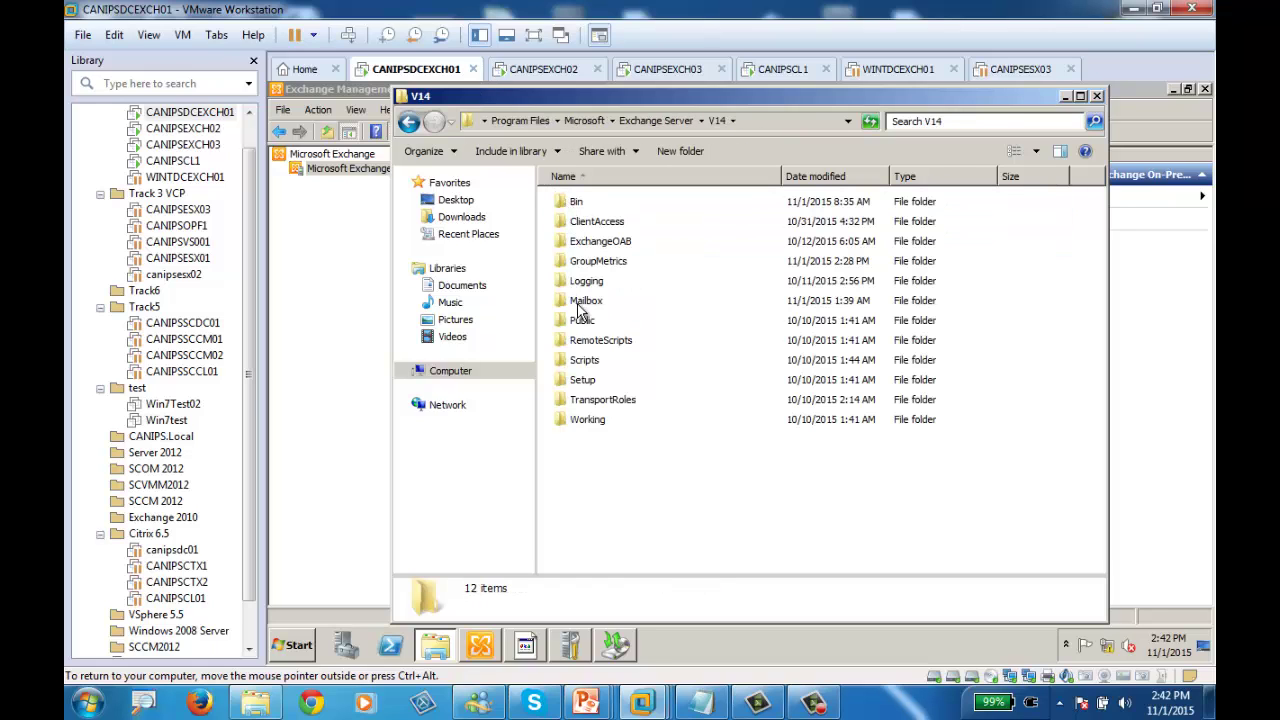
{"action": "double_click", "coordinate": [584, 302]}
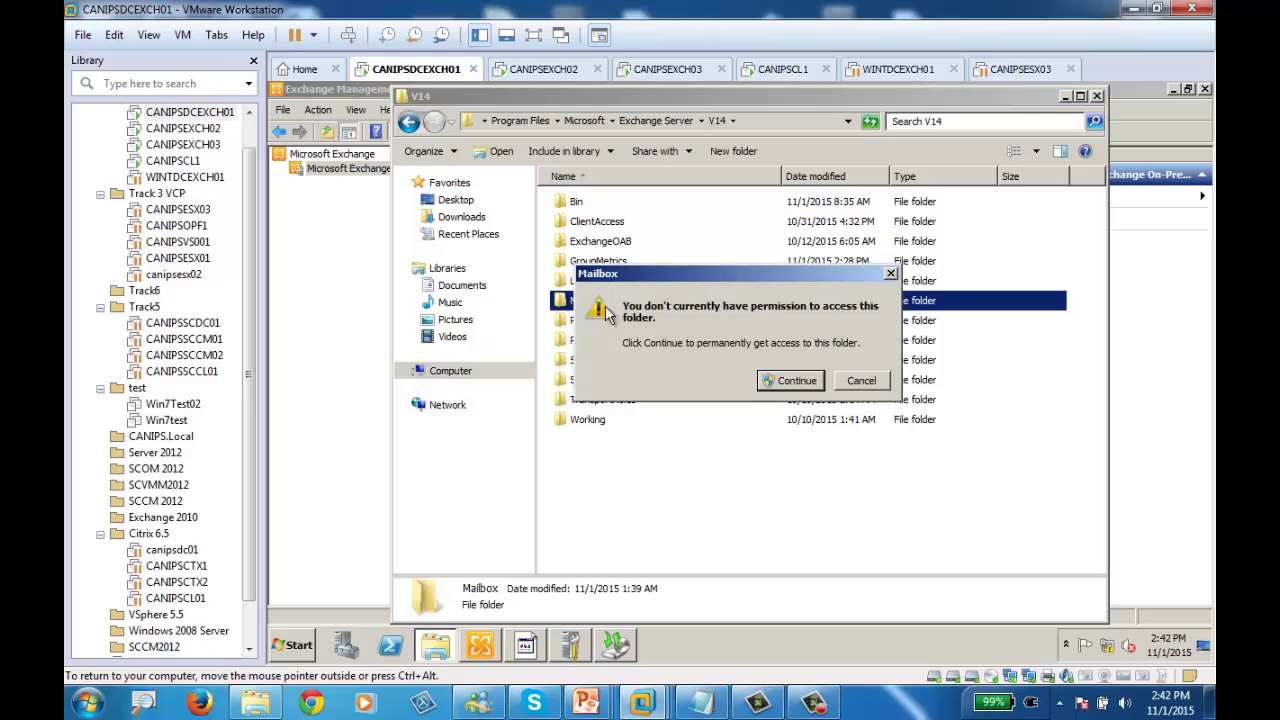
{"action": "left_click", "coordinate": [796, 383]}
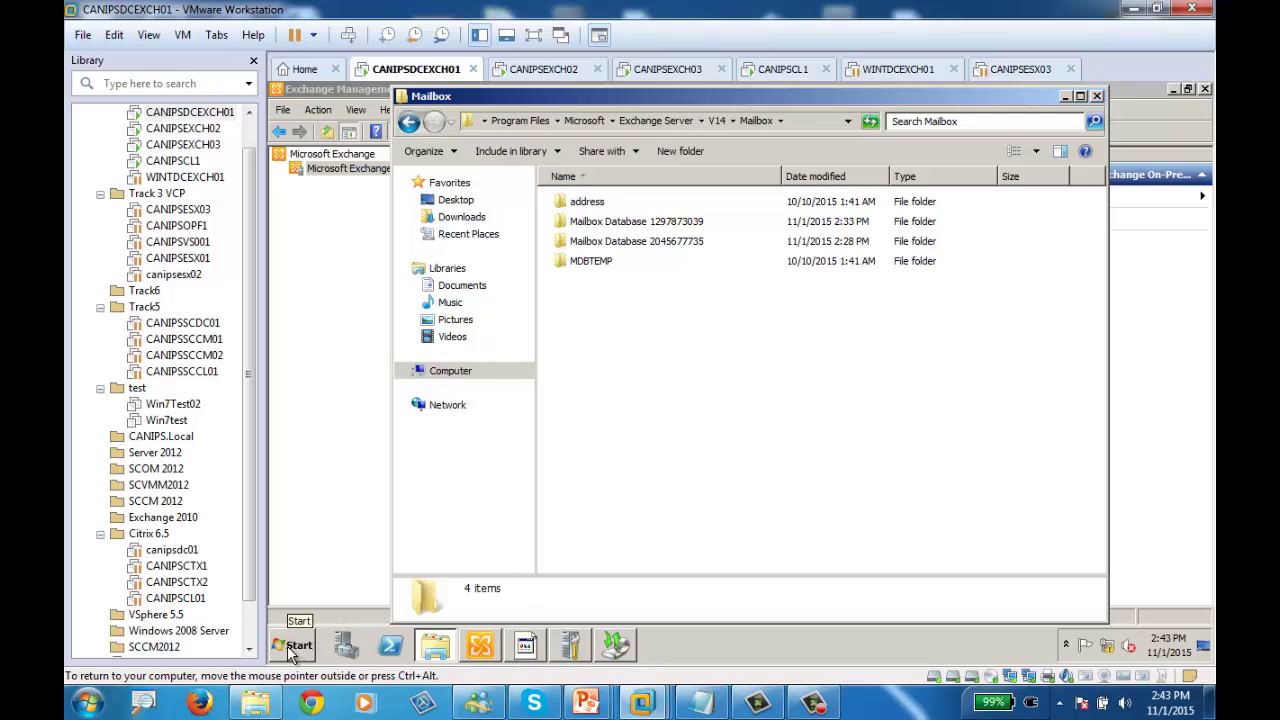
{"action": "left_click", "coordinate": [287, 645]}
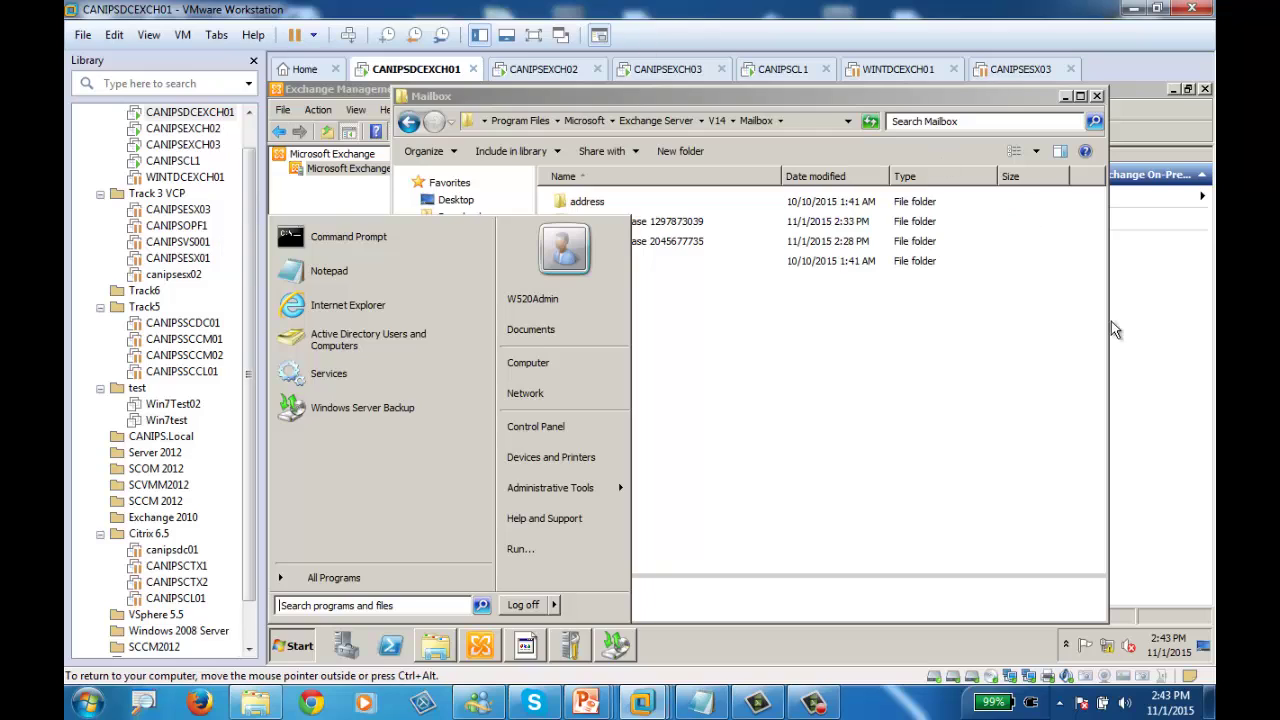
Force log off the administrator from CANIPSDCEXCH01, closing open programs
{"action": "left_click", "coordinate": [363, 190]}
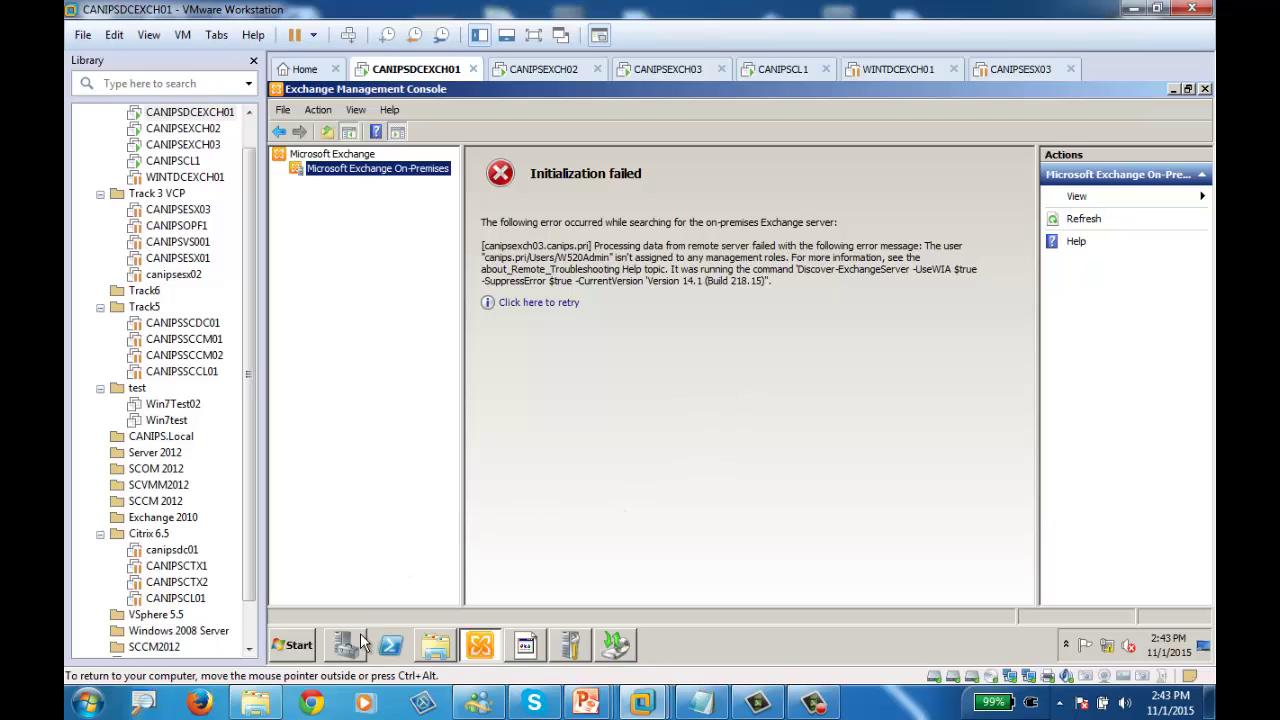
{"action": "left_click", "coordinate": [294, 648]}
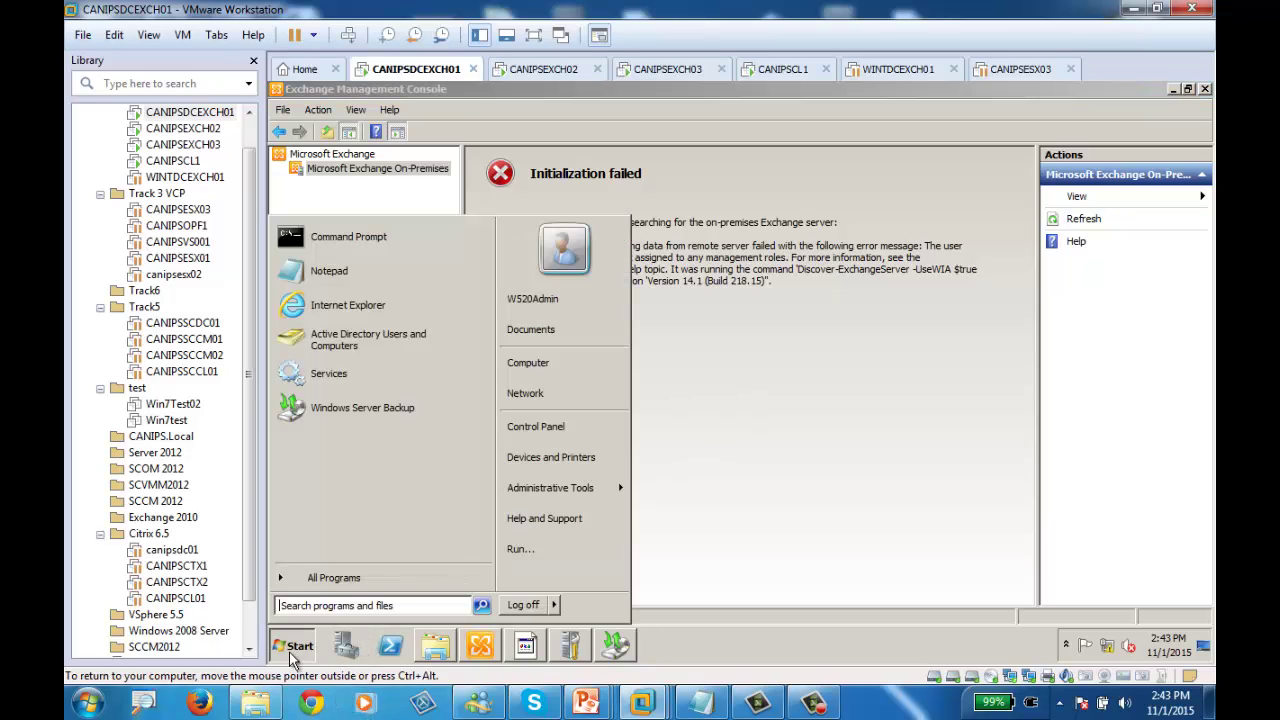
{"action": "mouse_move", "coordinate": [575, 500]}
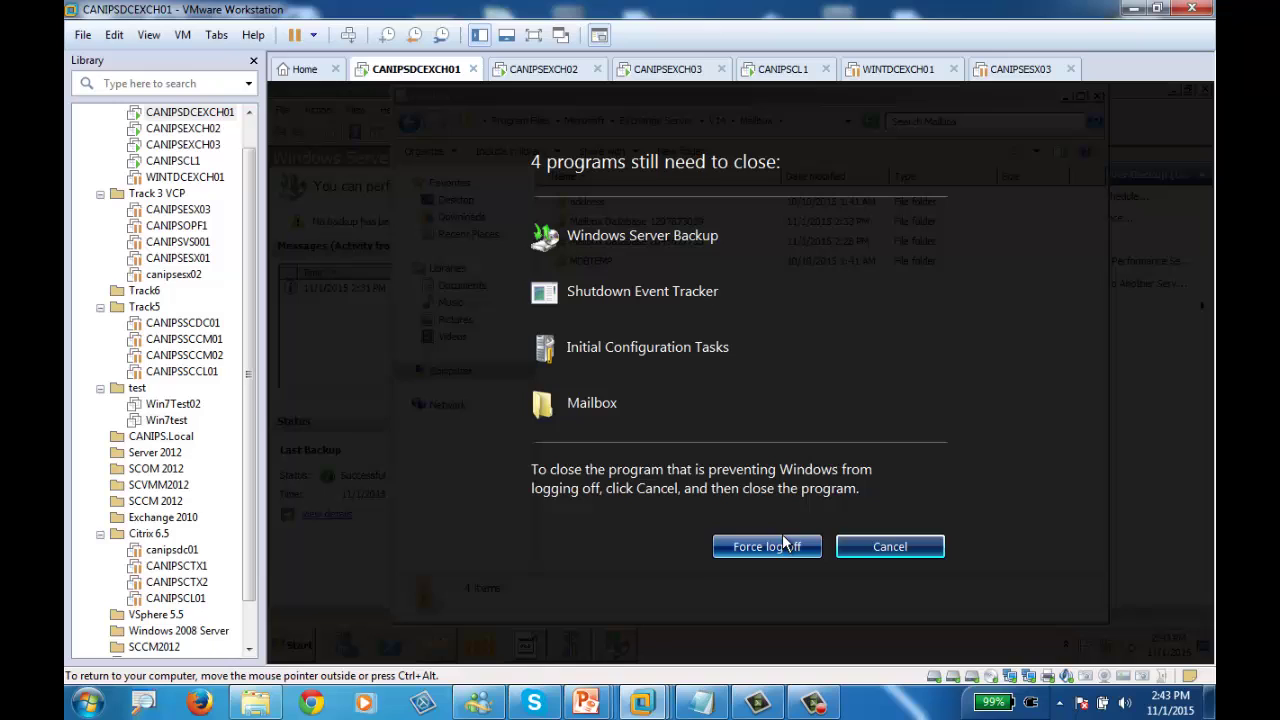
{"action": "left_click", "coordinate": [760, 545]}
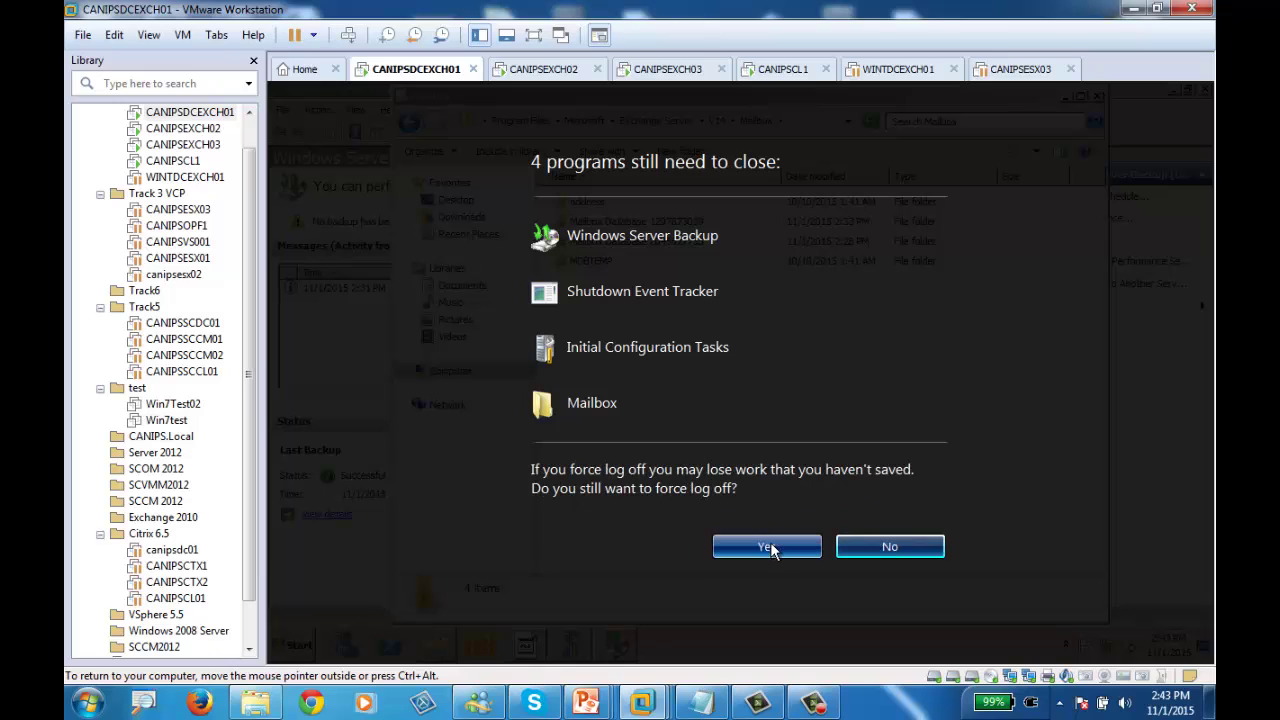
{"action": "left_click", "coordinate": [760, 547]}
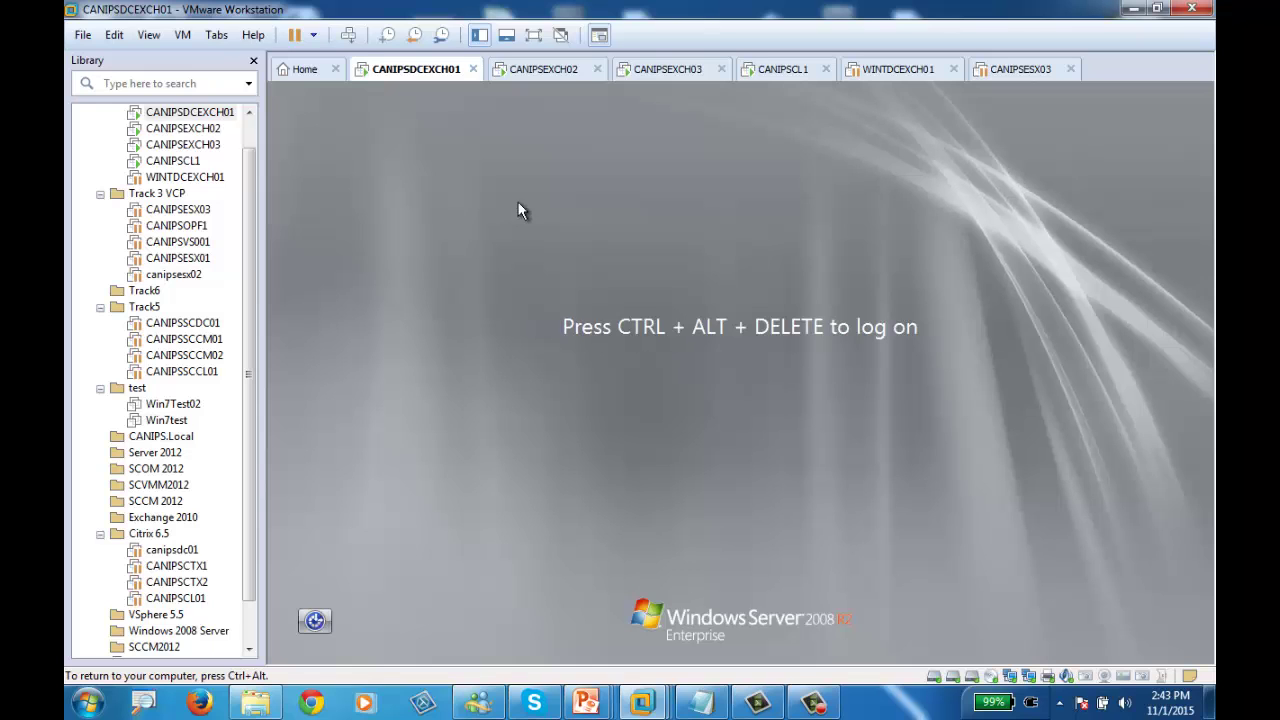
Sign in to CANIPSDCEXCH01 as Other User with the canips domain administrator account
{"action": "left_click", "coordinate": [349, 34]}
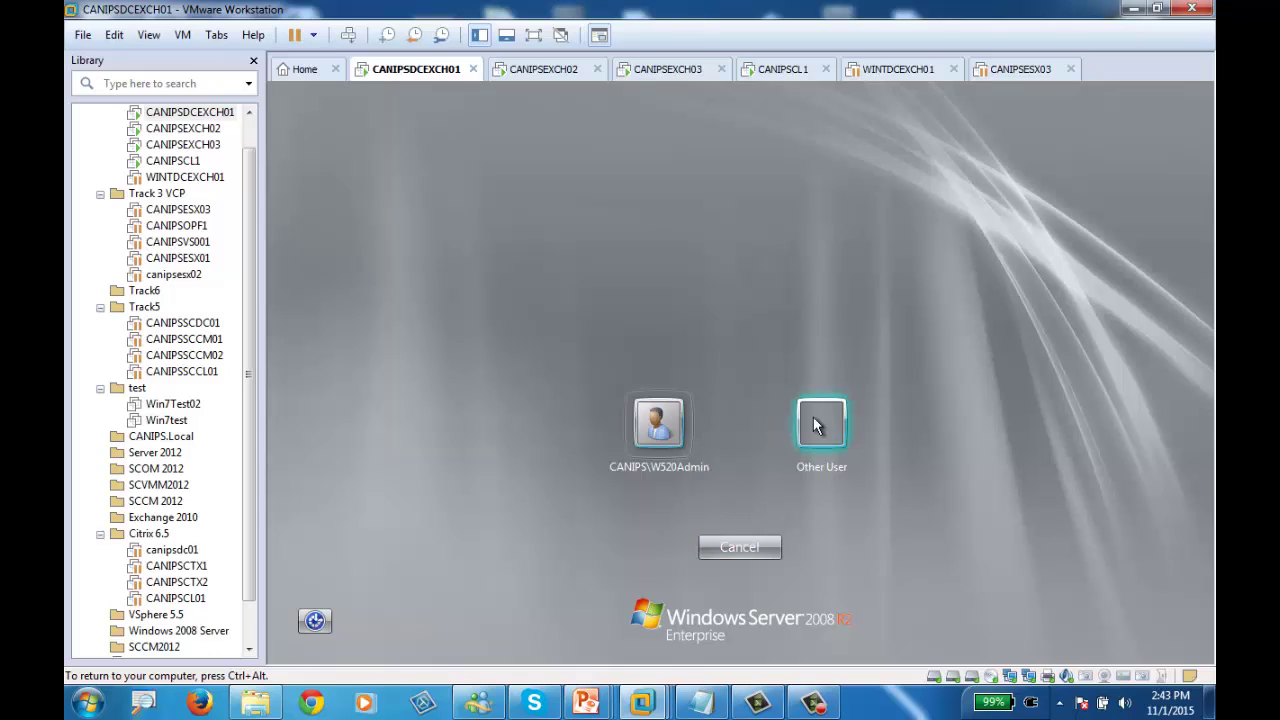
{"action": "left_click", "coordinate": [821, 422]}
{"action": "type", "text": "canip"}
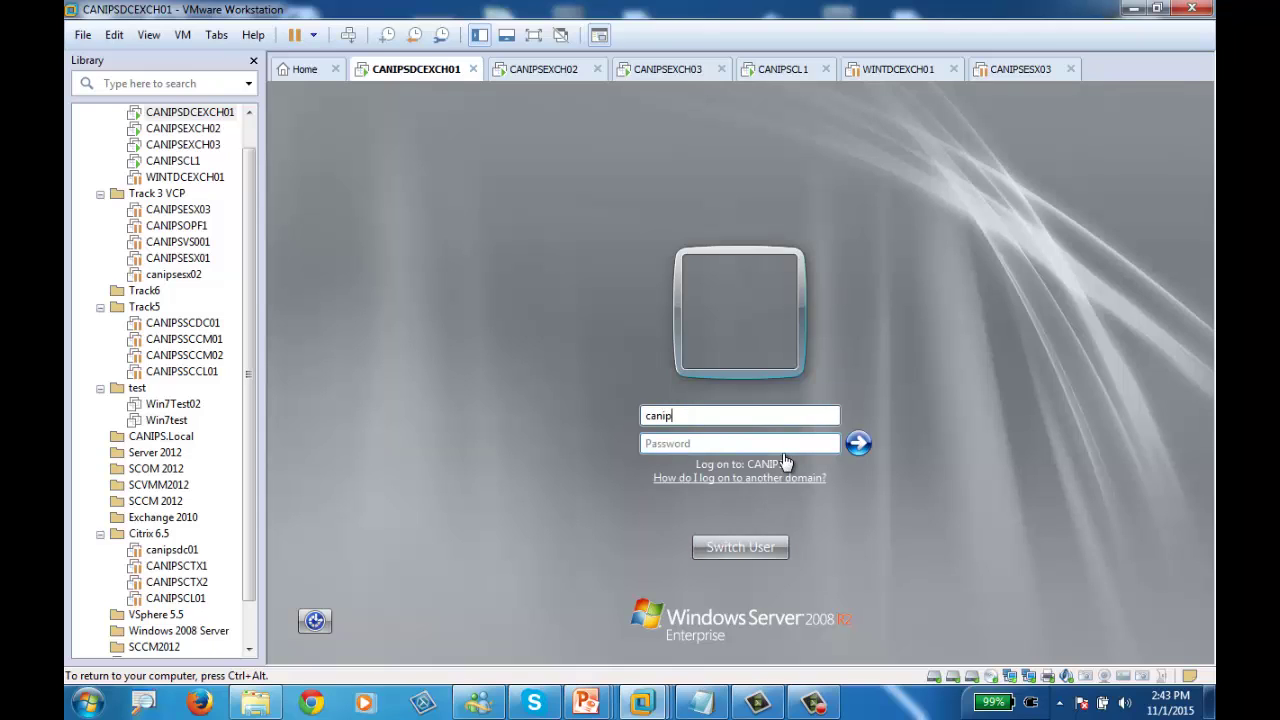
{"action": "type", "text": "s\\administrat********"}
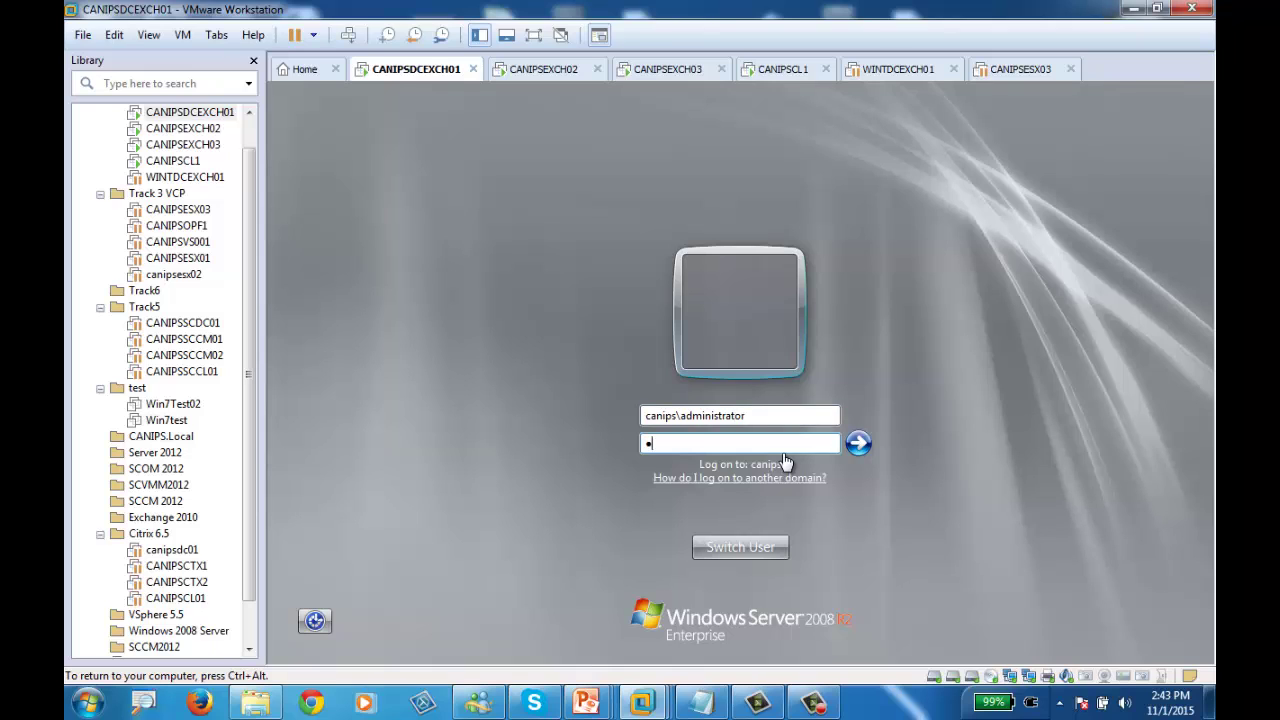
{"action": "key", "text": "Return"}
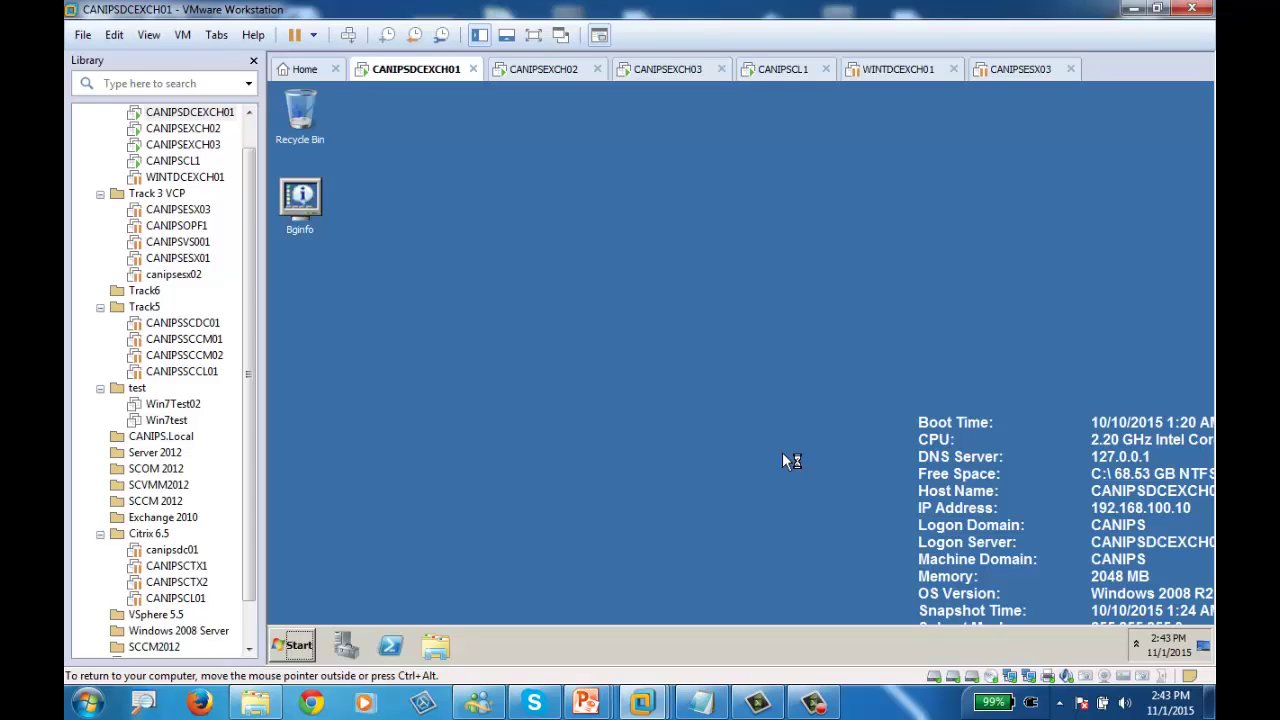
Cancel the Shutdown Event Tracker and launch Exchange Management Console from Start
{"action": "left_click", "coordinate": [293, 645]}
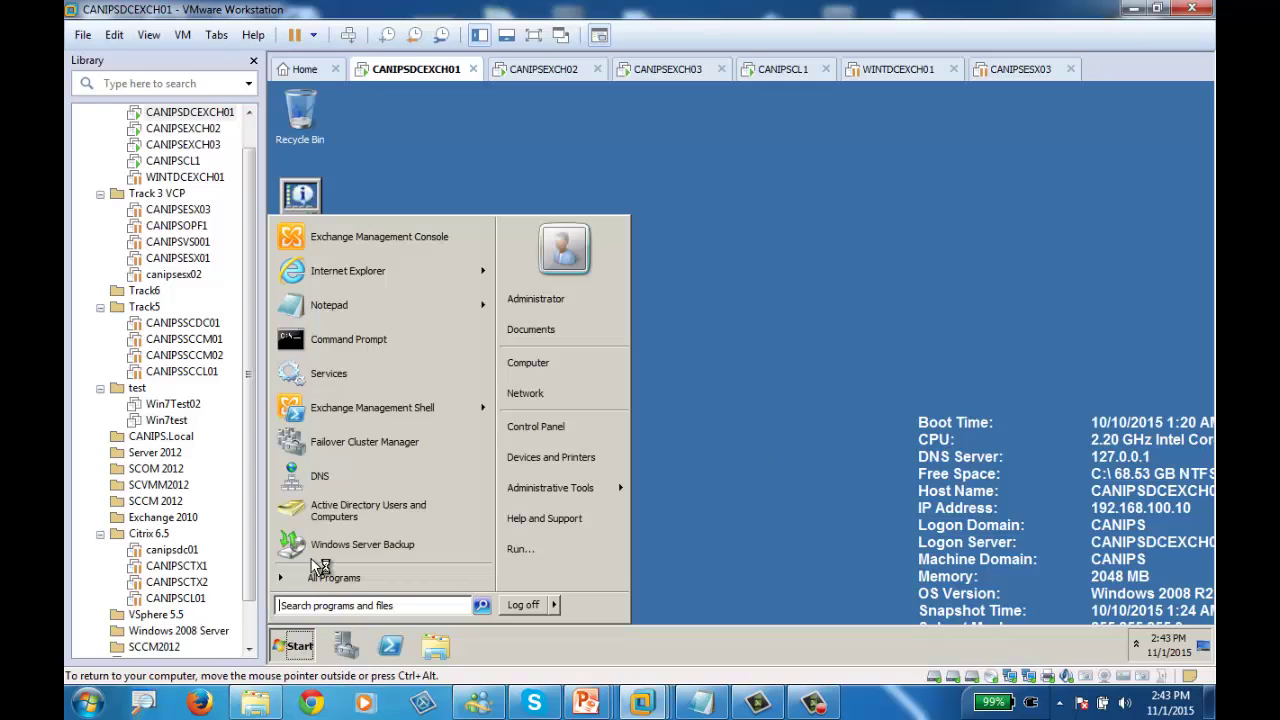
{"action": "left_click", "coordinate": [363, 238]}
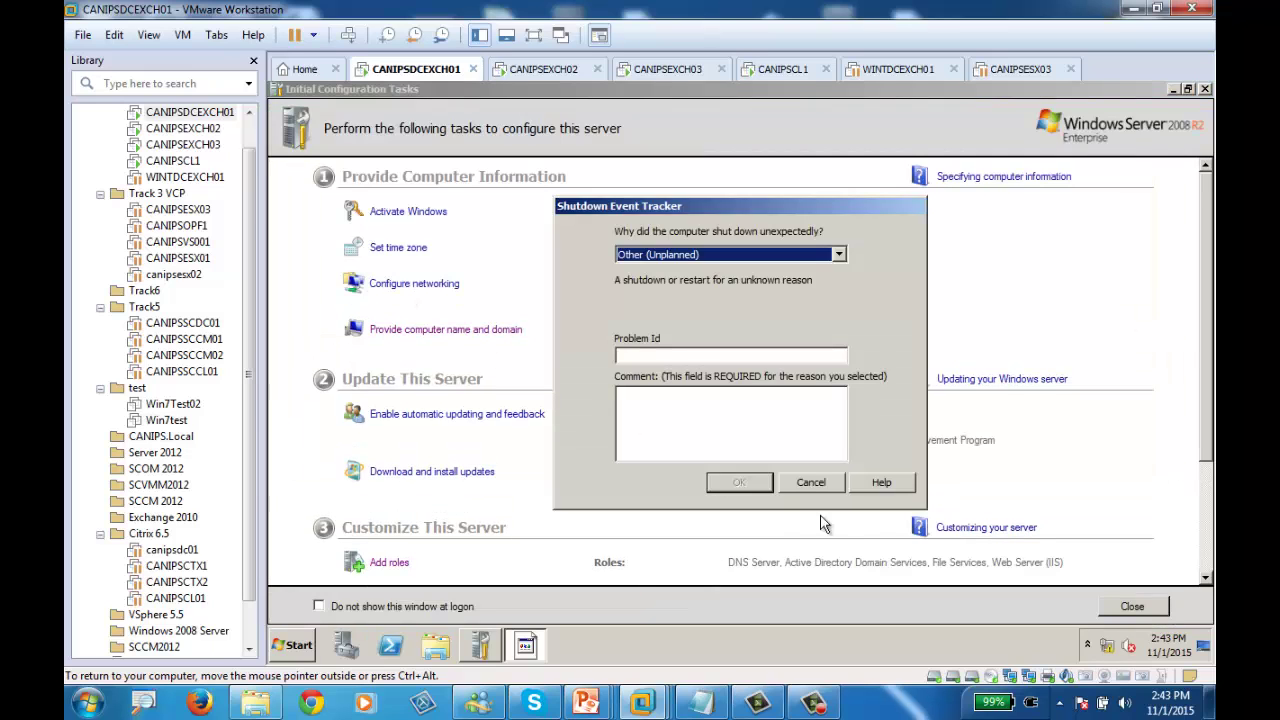
{"action": "left_click", "coordinate": [811, 483]}
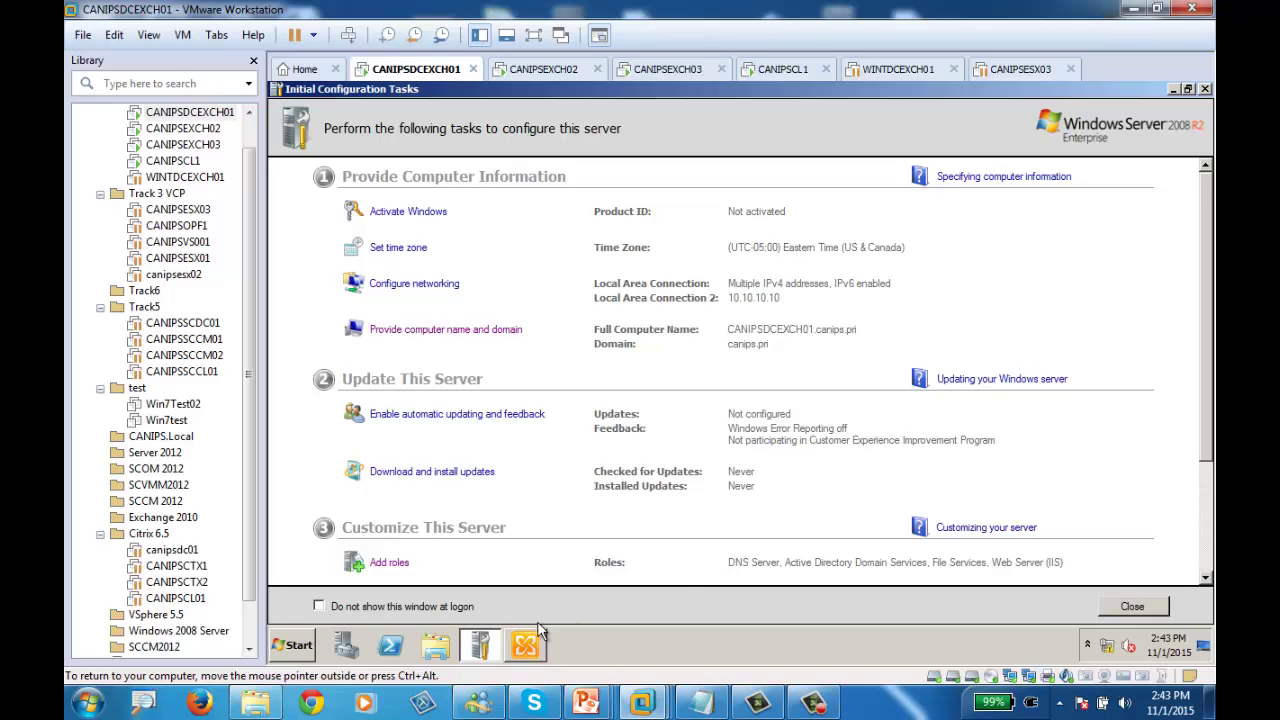
{"action": "left_click", "coordinate": [298, 645]}
{"action": "left_click", "coordinate": [423, 236]}
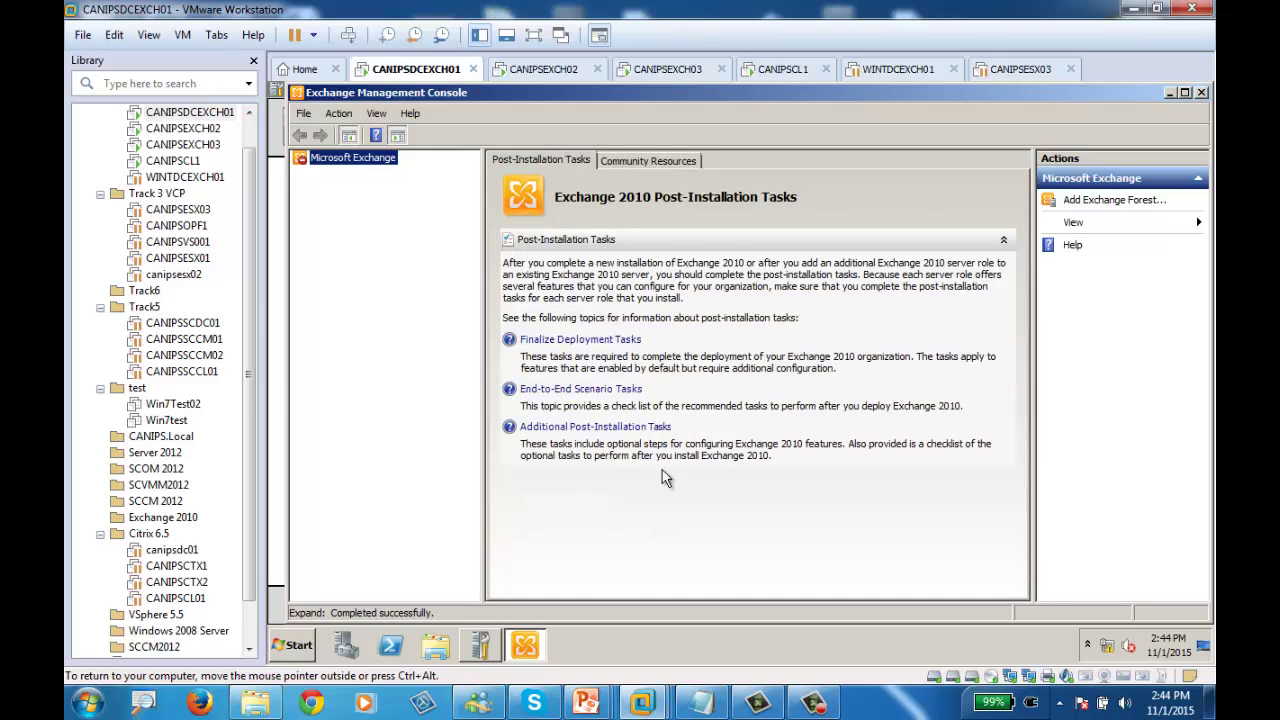
Browse in Explorer to C:\Program Files\Microsoft\Exchange Server\V14\Mailbox
{"action": "left_click", "coordinate": [434, 648]}
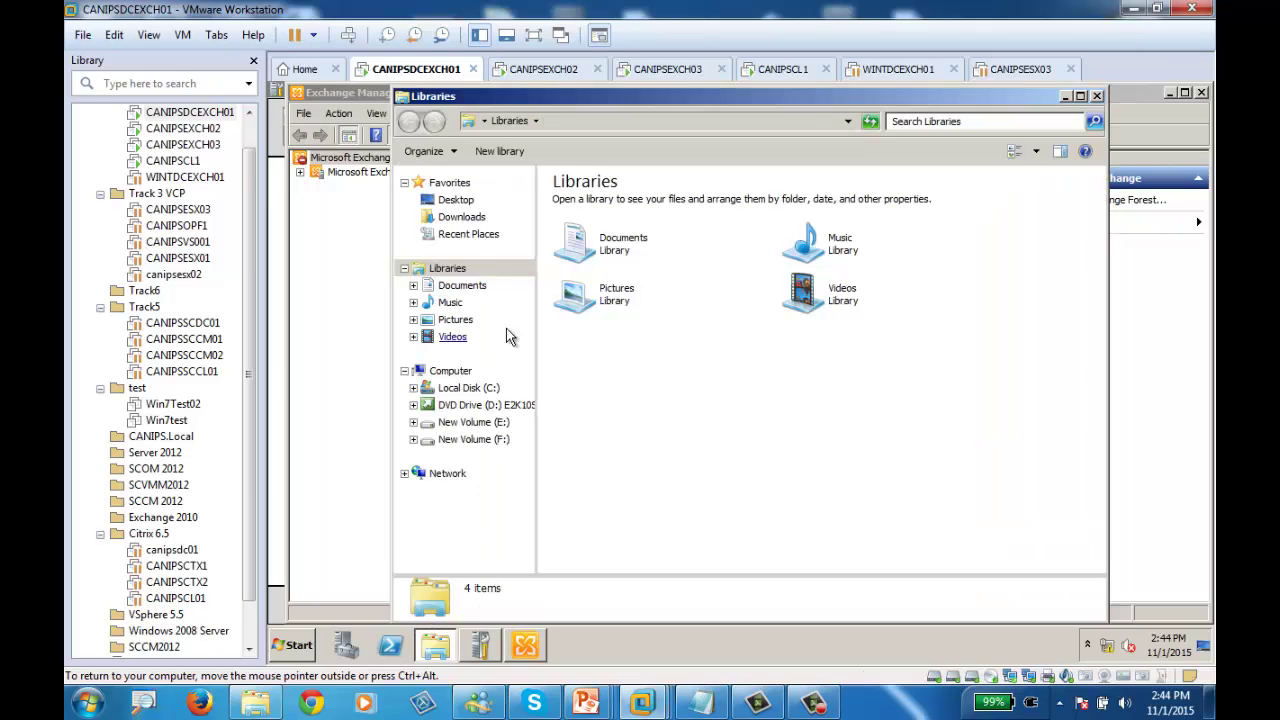
{"action": "left_click", "coordinate": [468, 389]}
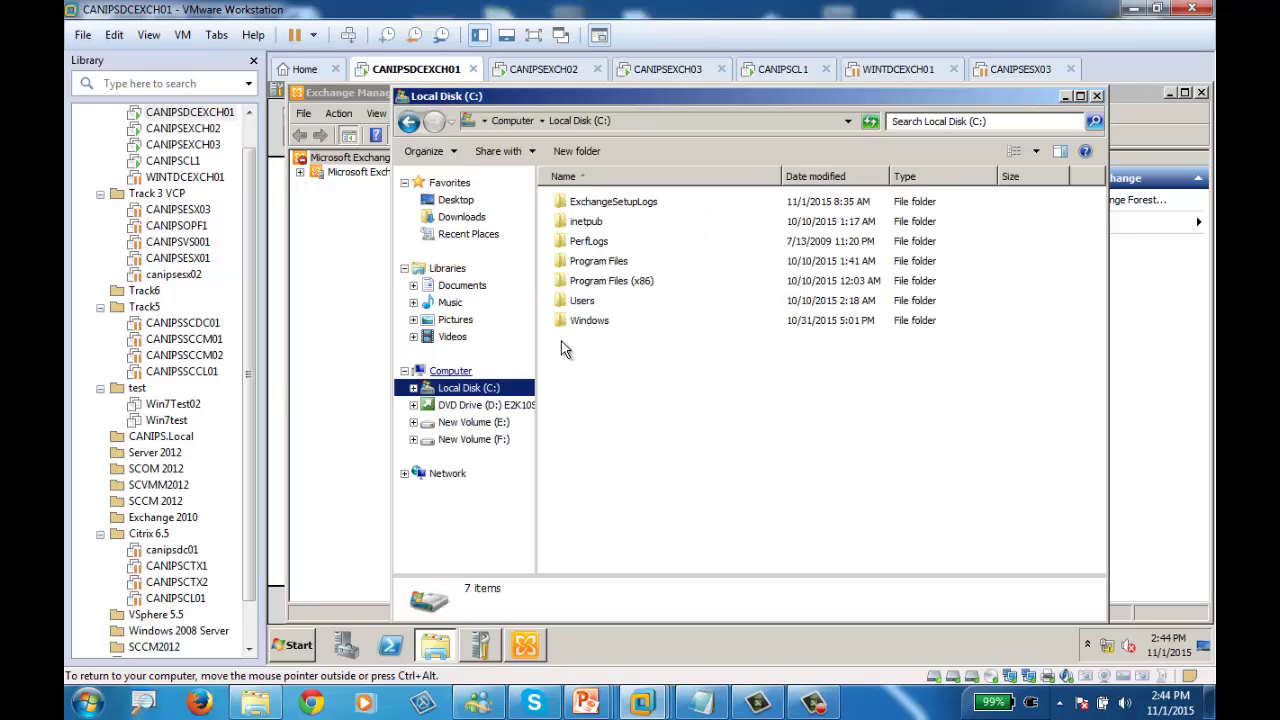
{"action": "double_click", "coordinate": [591, 264]}
{"action": "double_click", "coordinate": [588, 238]}
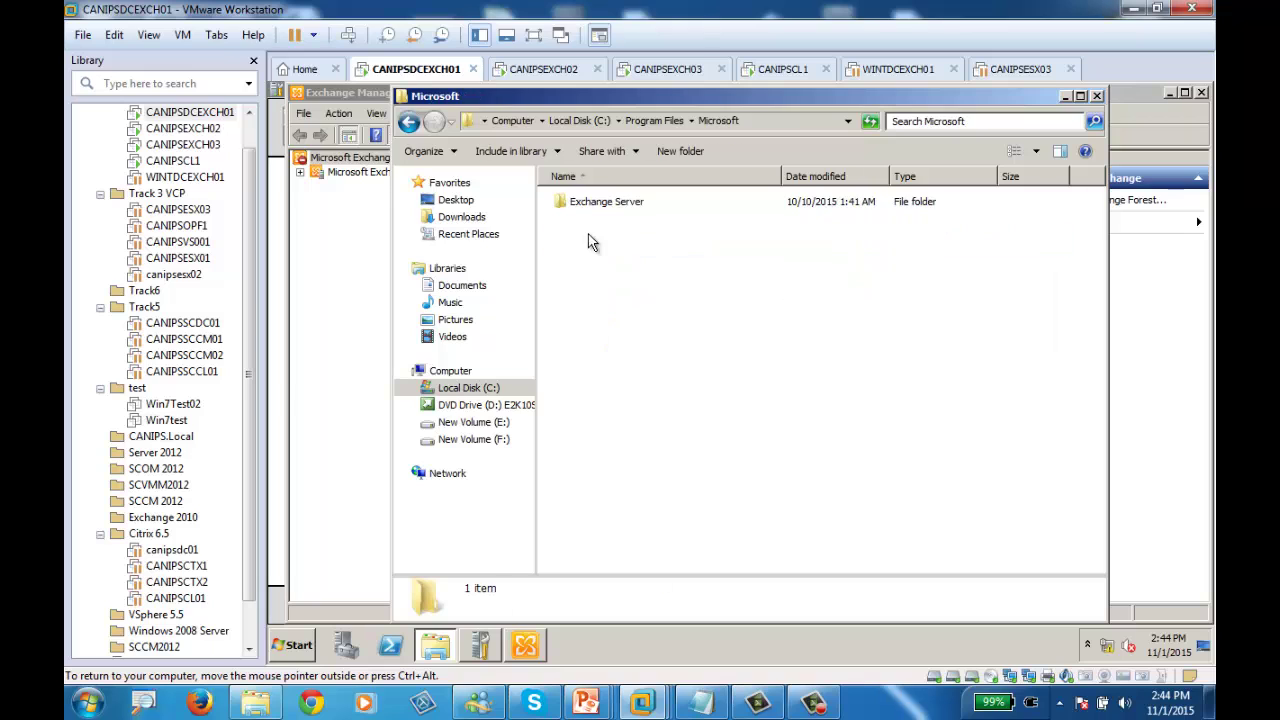
{"action": "double_click", "coordinate": [590, 203]}
{"action": "double_click", "coordinate": [584, 204]}
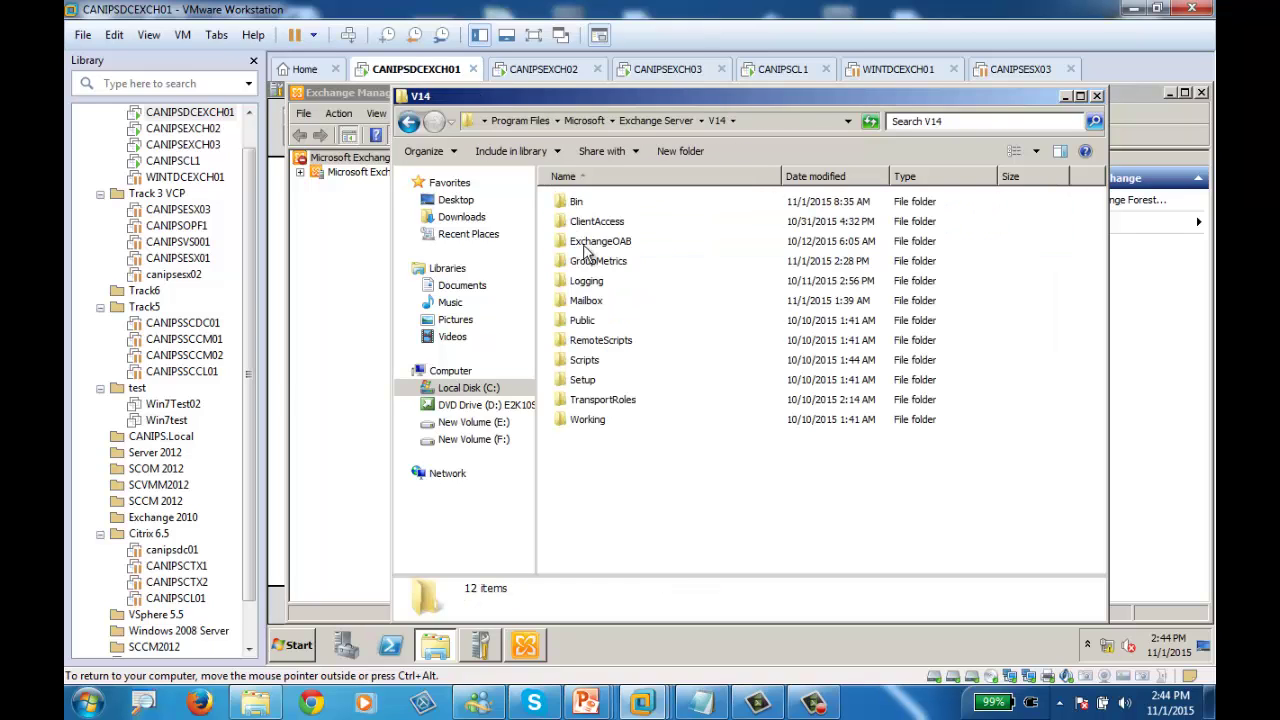
{"action": "double_click", "coordinate": [588, 300]}
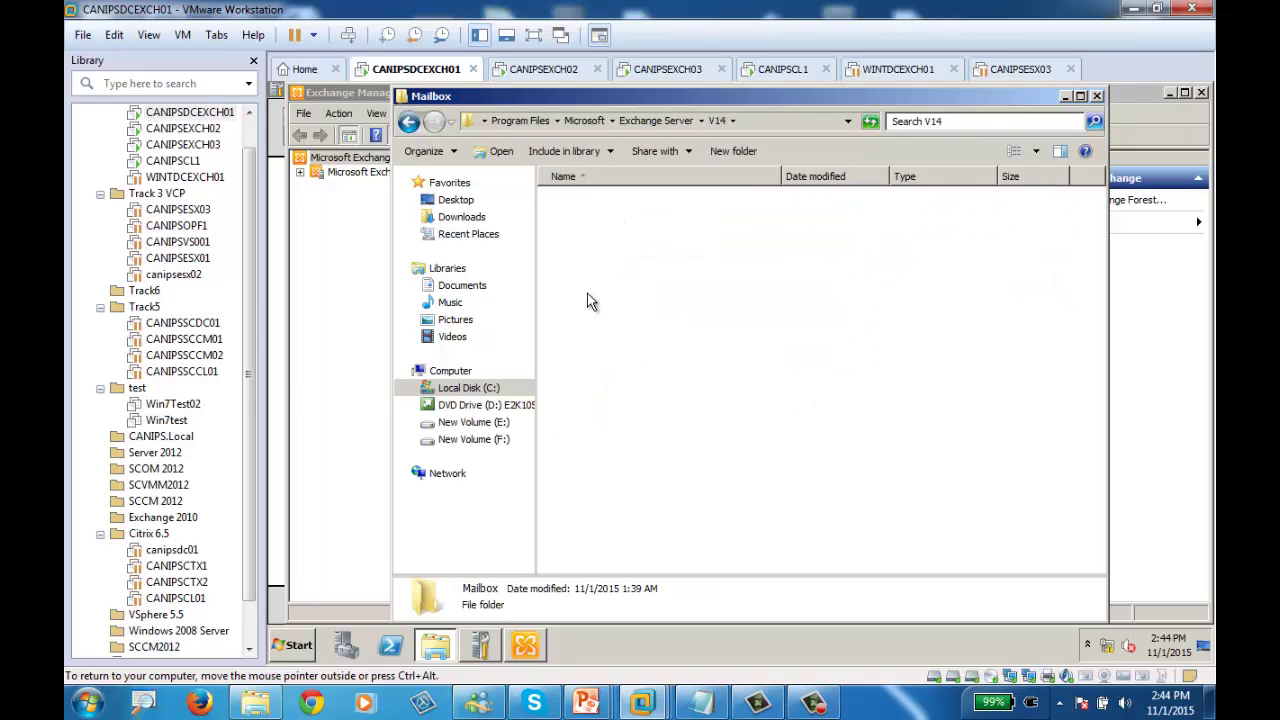
{"action": "left_click", "coordinate": [309, 178]}
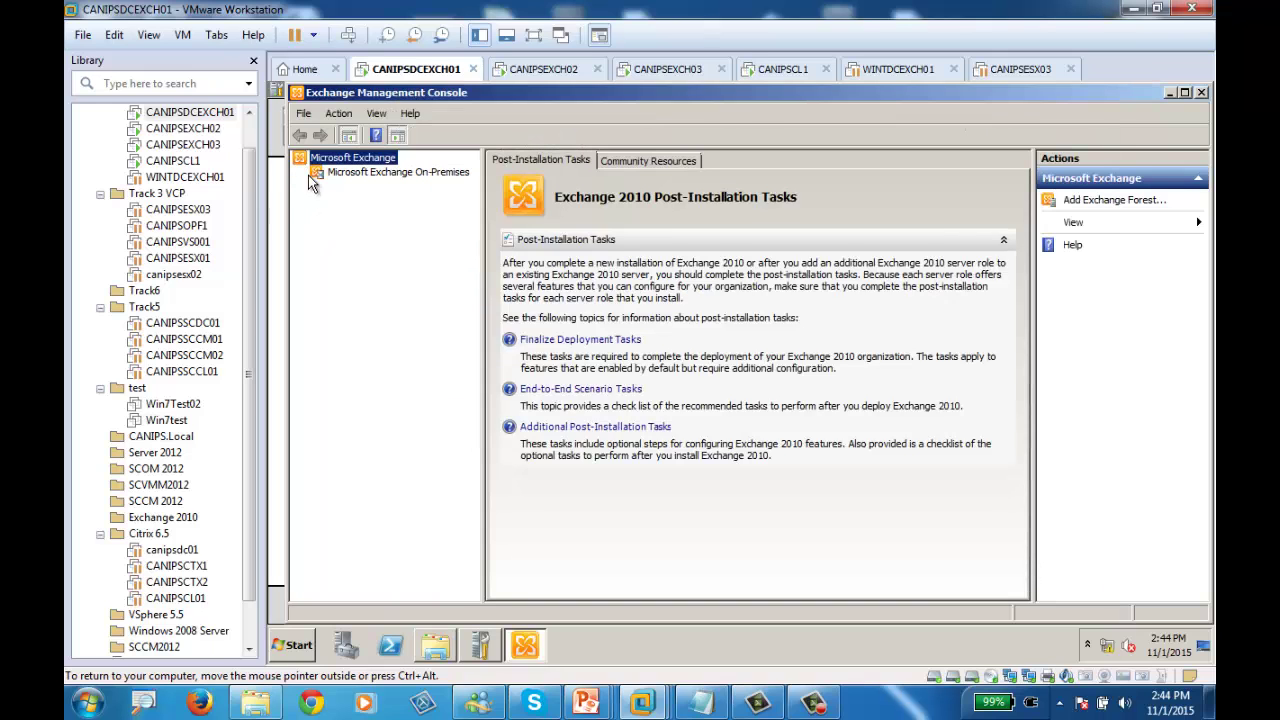
{"action": "left_click", "coordinate": [435, 645]}
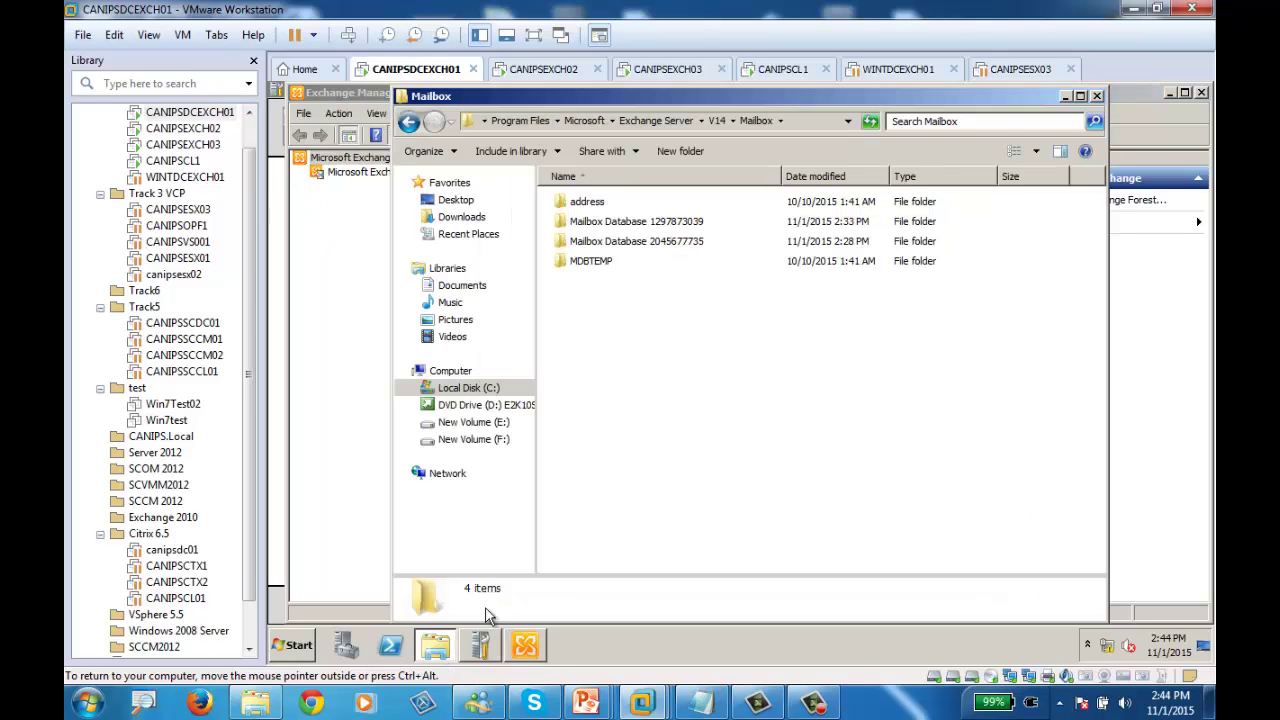
{"action": "double_click", "coordinate": [655, 242]}
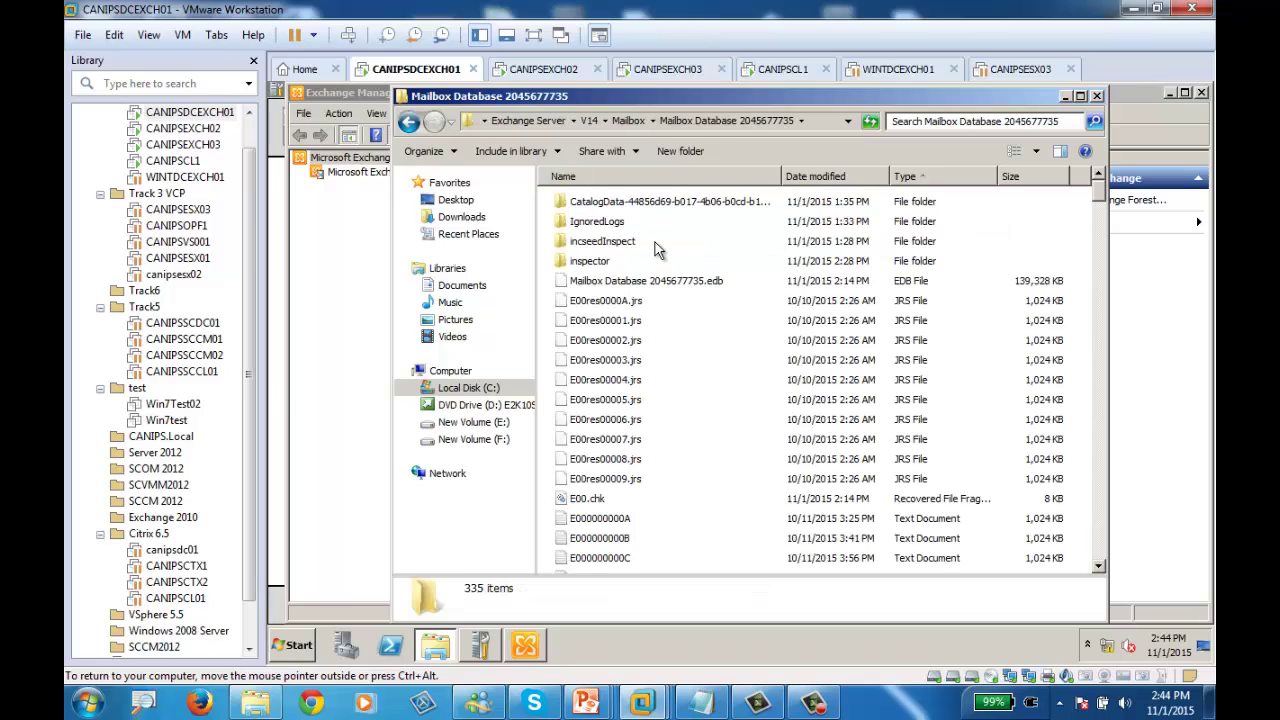
{"action": "left_click", "coordinate": [409, 122]}
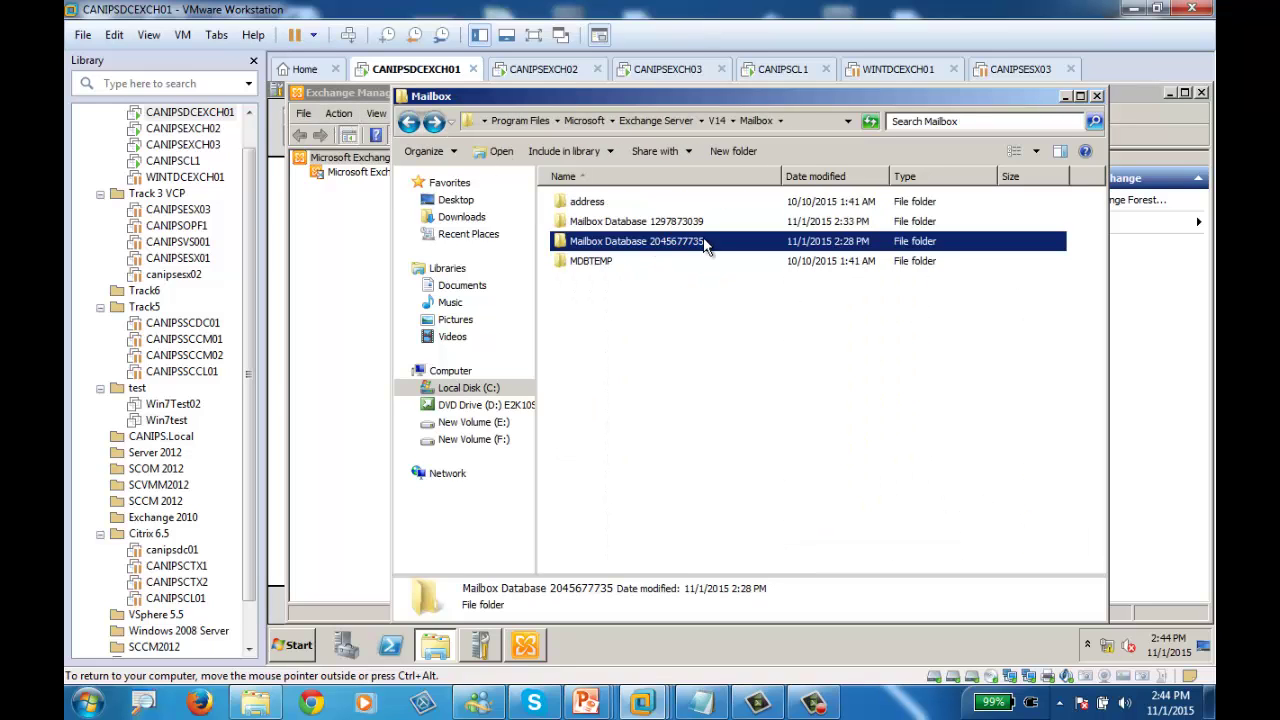
{"action": "mouse_move", "coordinate": [688, 253]}
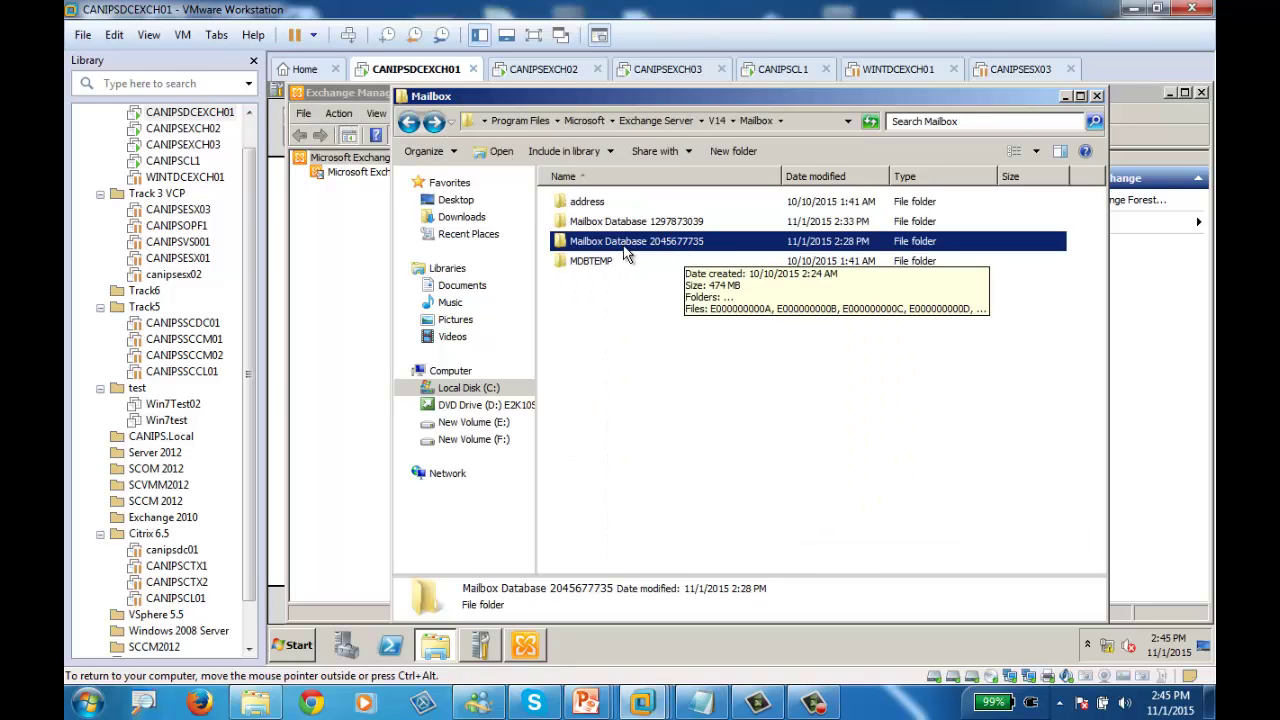
{"action": "double_click", "coordinate": [560, 241]}
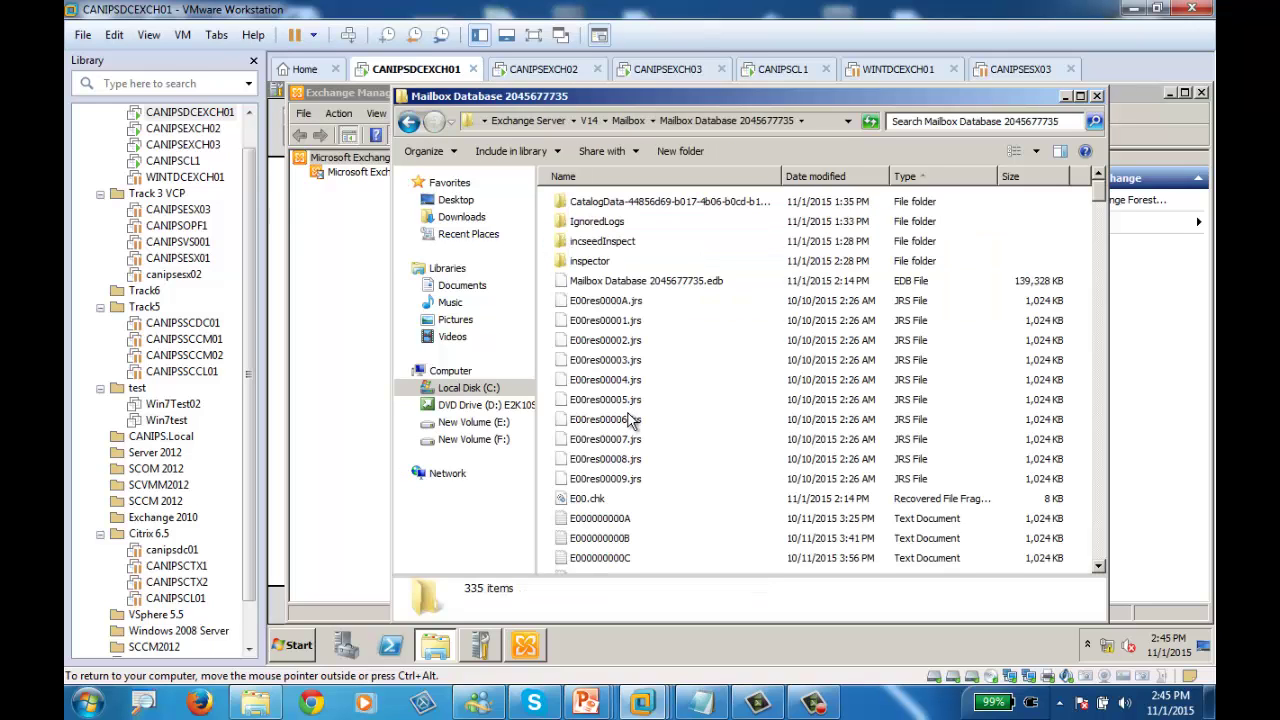
Permanently delete all 335 files in the database folder with Shift+Delete
{"action": "left_click", "coordinate": [691, 361]}
{"action": "key", "text": "ctrl+a"}
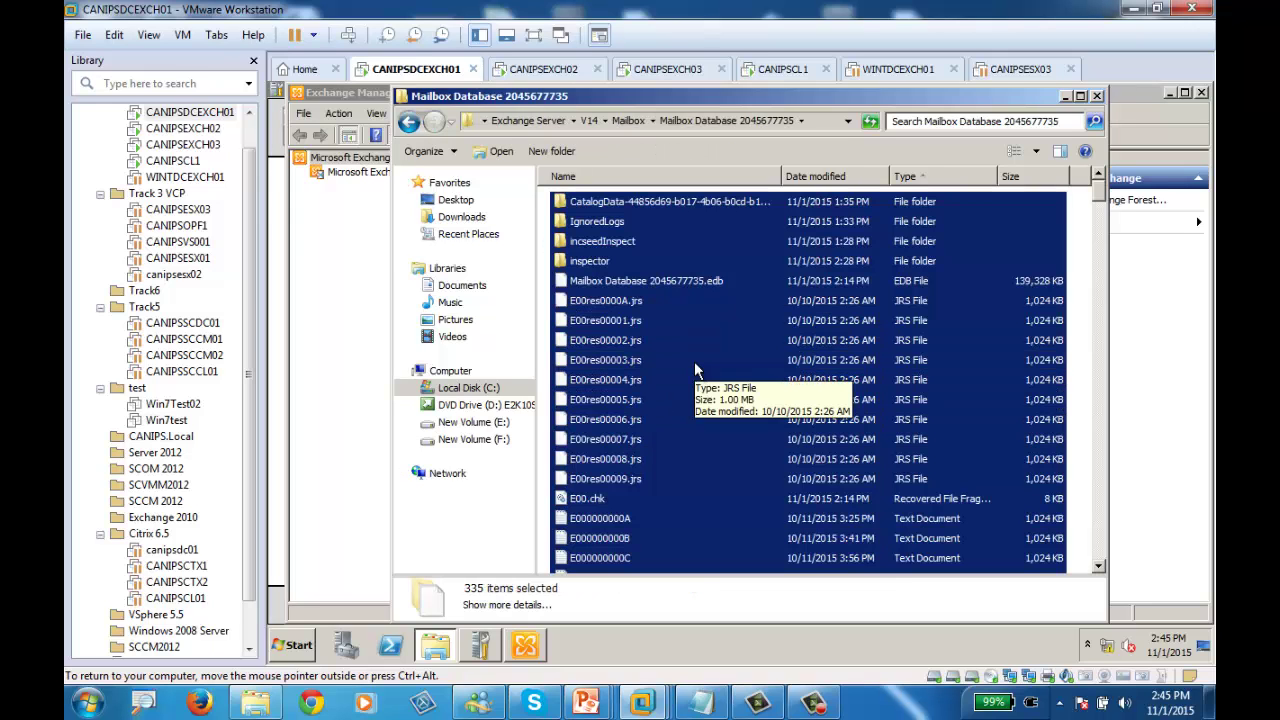
{"action": "key", "text": "shift+Delete"}
{"action": "left_click", "coordinate": [816, 378]}
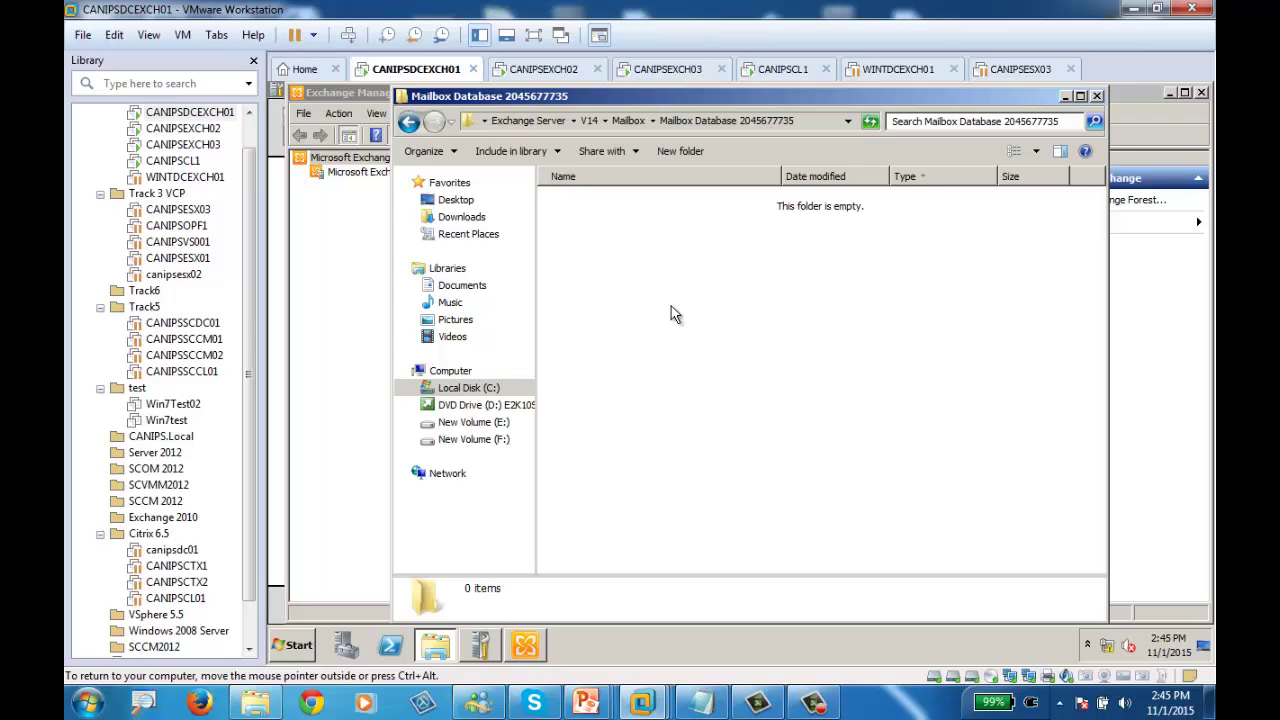
{"action": "left_click", "coordinate": [1097, 96]}
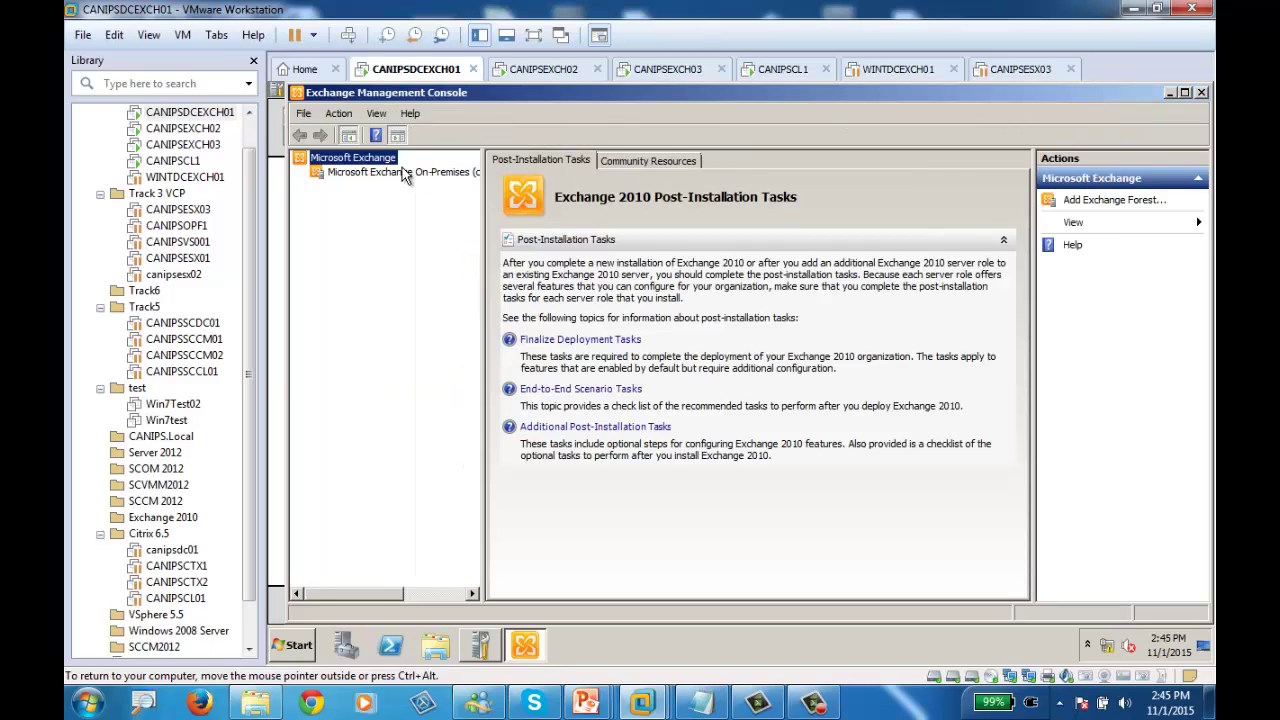
{"action": "left_click", "coordinate": [343, 175]}
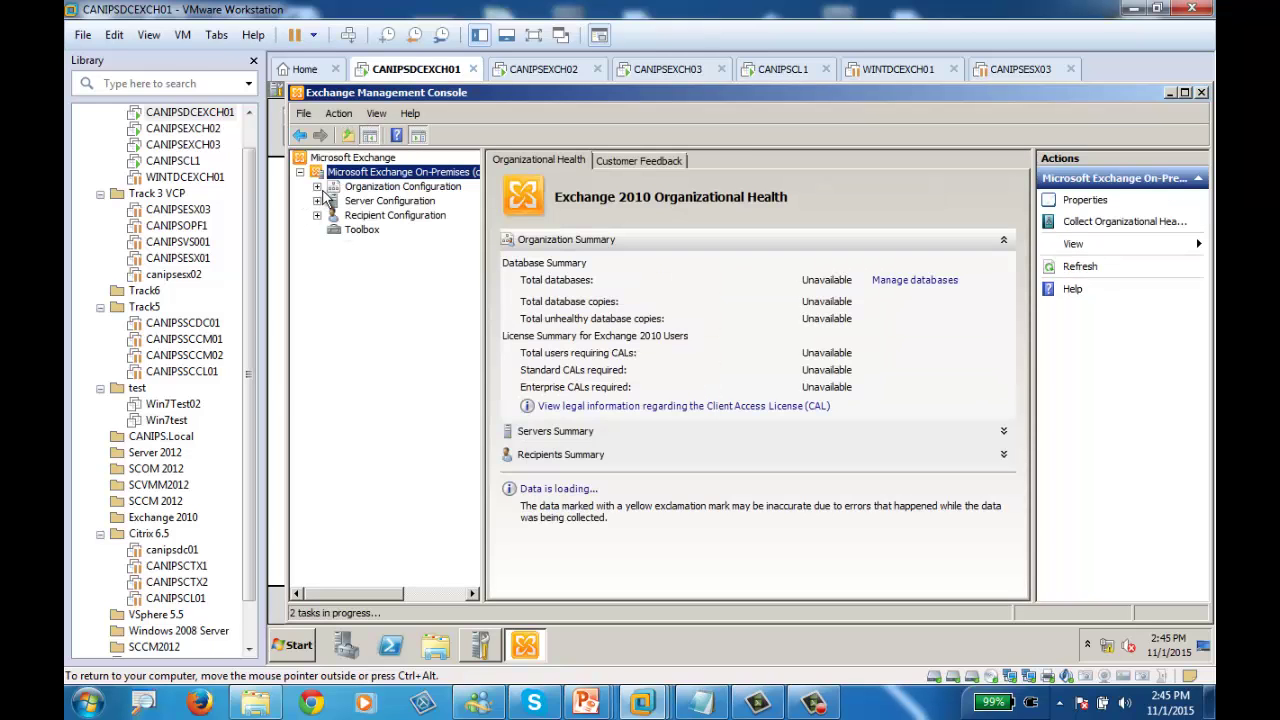
{"action": "left_click", "coordinate": [317, 187]}
{"action": "left_click", "coordinate": [377, 203]}
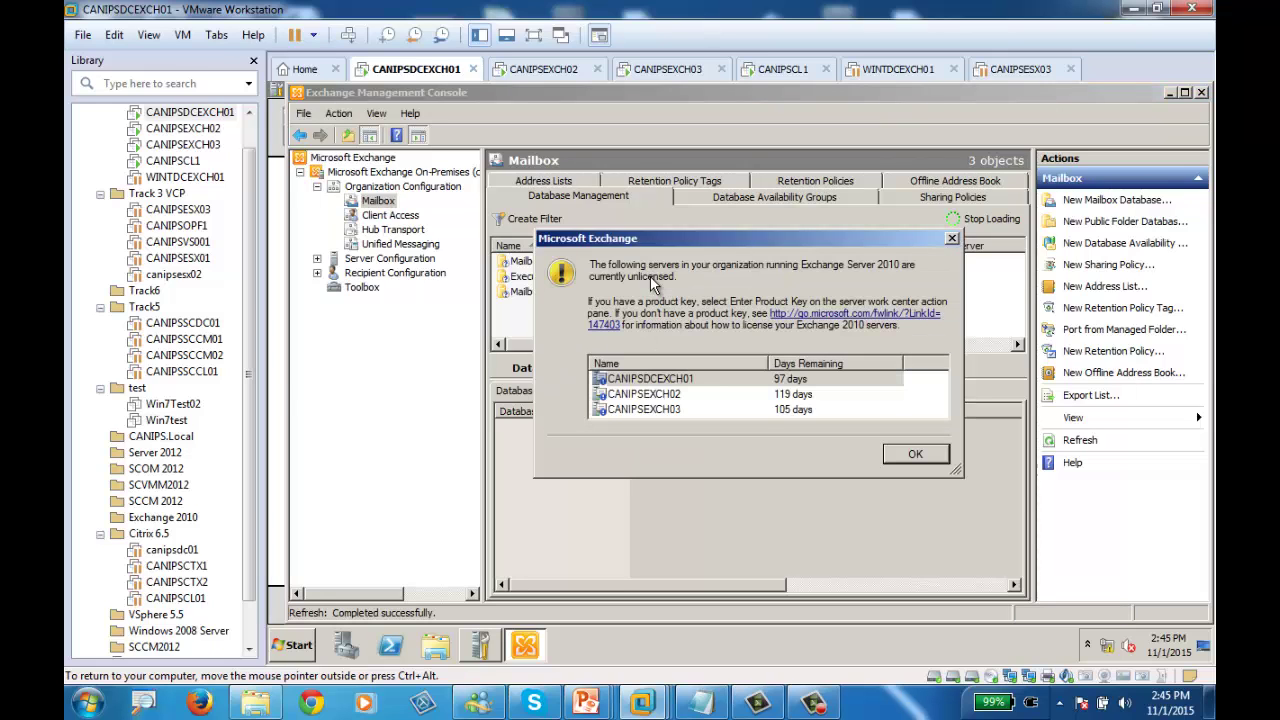
{"action": "left_click", "coordinate": [916, 455]}
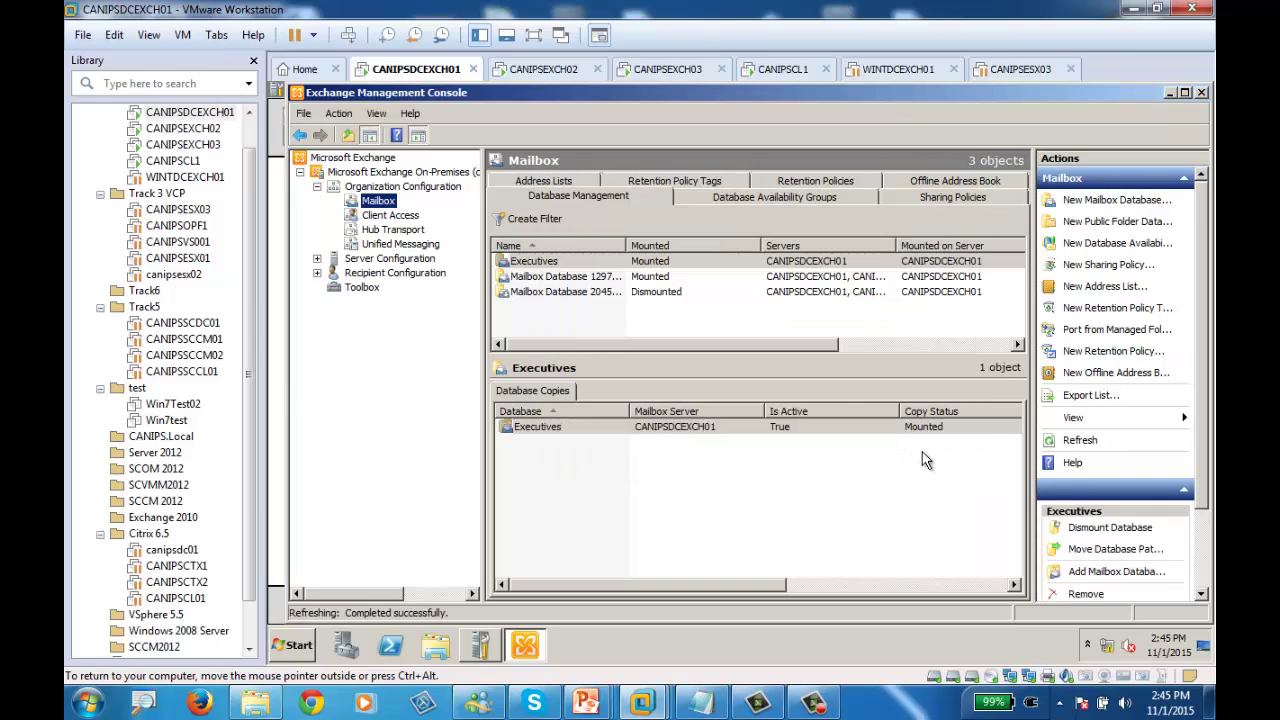
{"action": "left_click", "coordinate": [645, 292]}
{"action": "left_click_drag", "start_coordinate": [626, 245], "coordinate": [746, 245]}
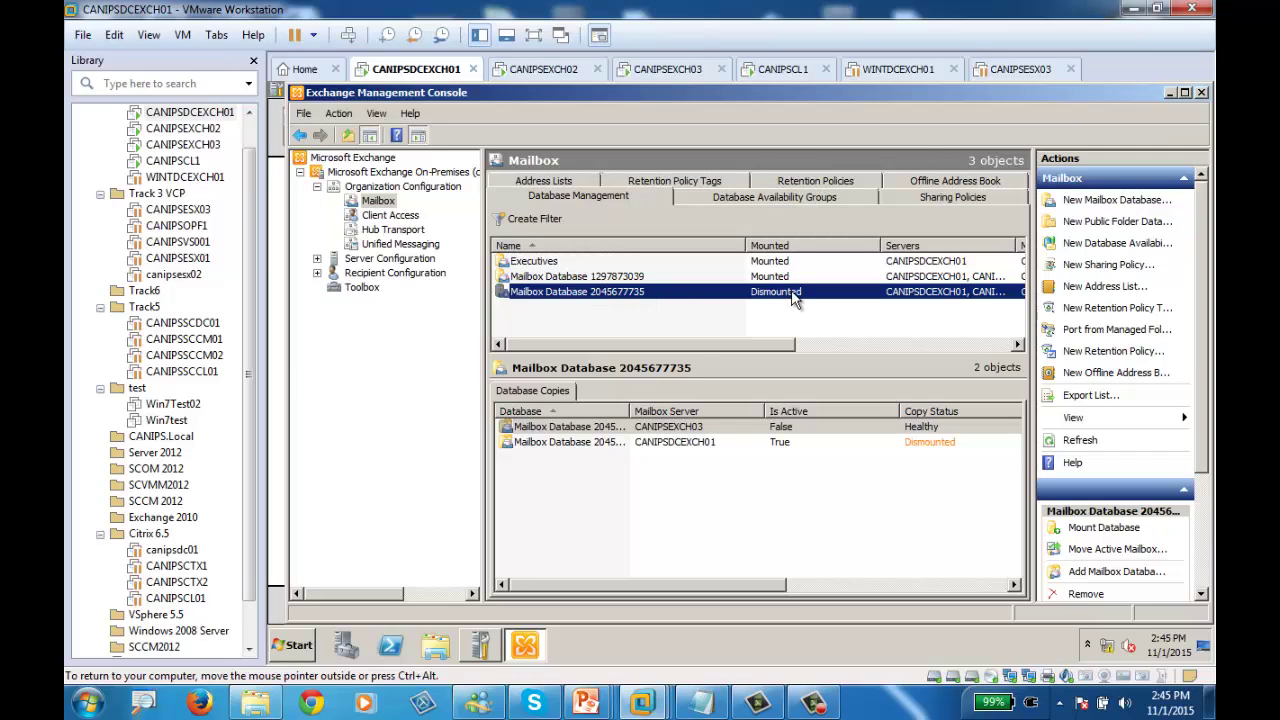
{"action": "right_click", "coordinate": [635, 292]}
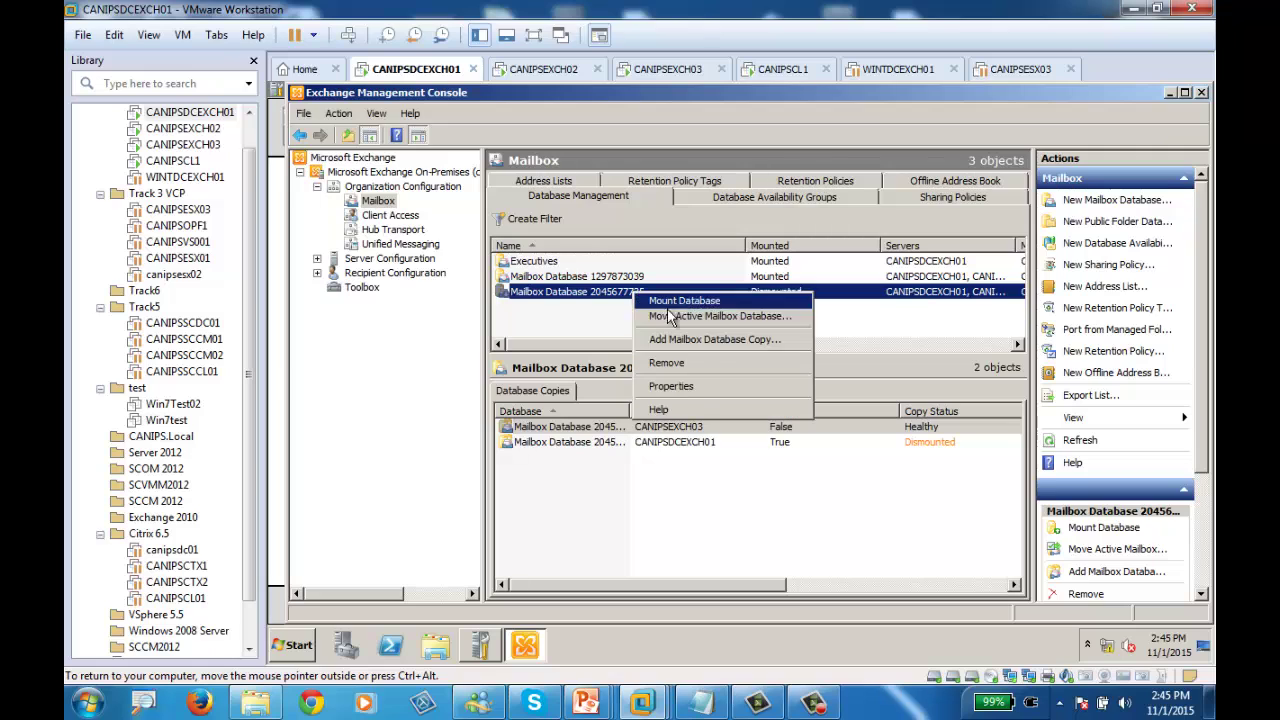
{"action": "left_click", "coordinate": [670, 386]}
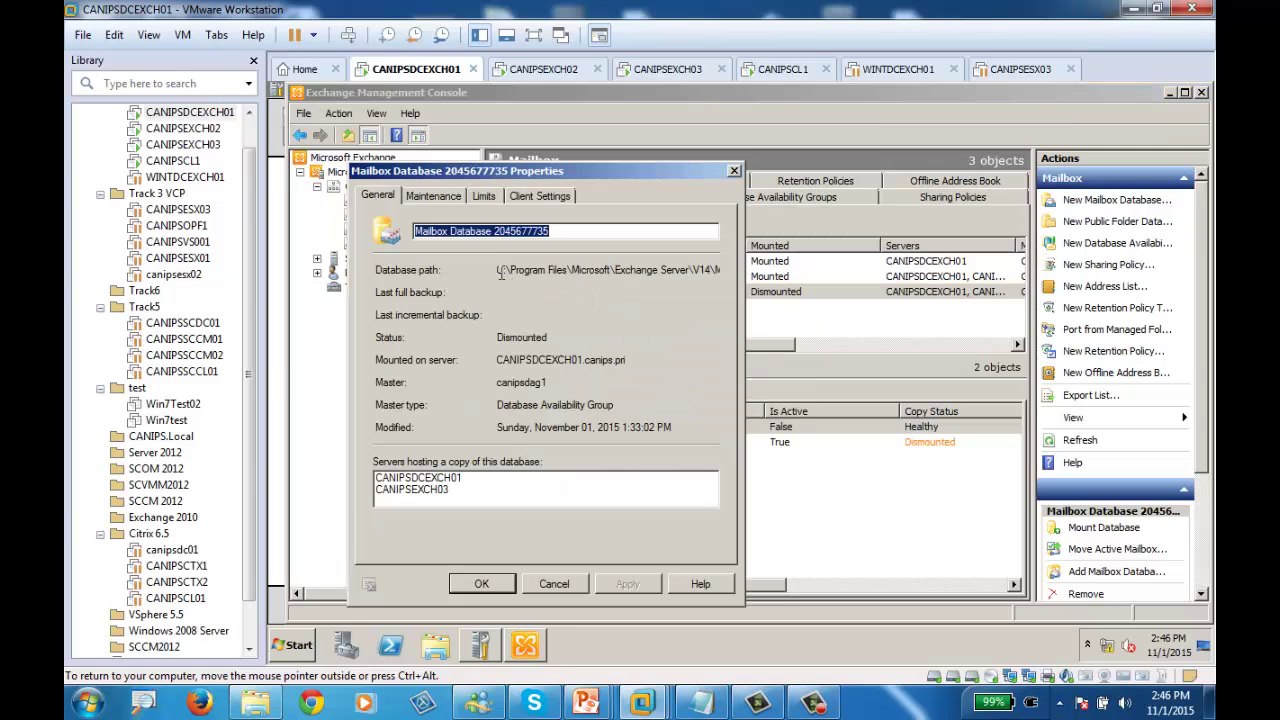
{"action": "left_click", "coordinate": [509, 272]}
{"action": "left_click_drag", "start_coordinate": [509, 272], "coordinate": [560, 270]}
{"action": "right_click", "coordinate": [552, 272]}
{"action": "left_click", "coordinate": [585, 312]}
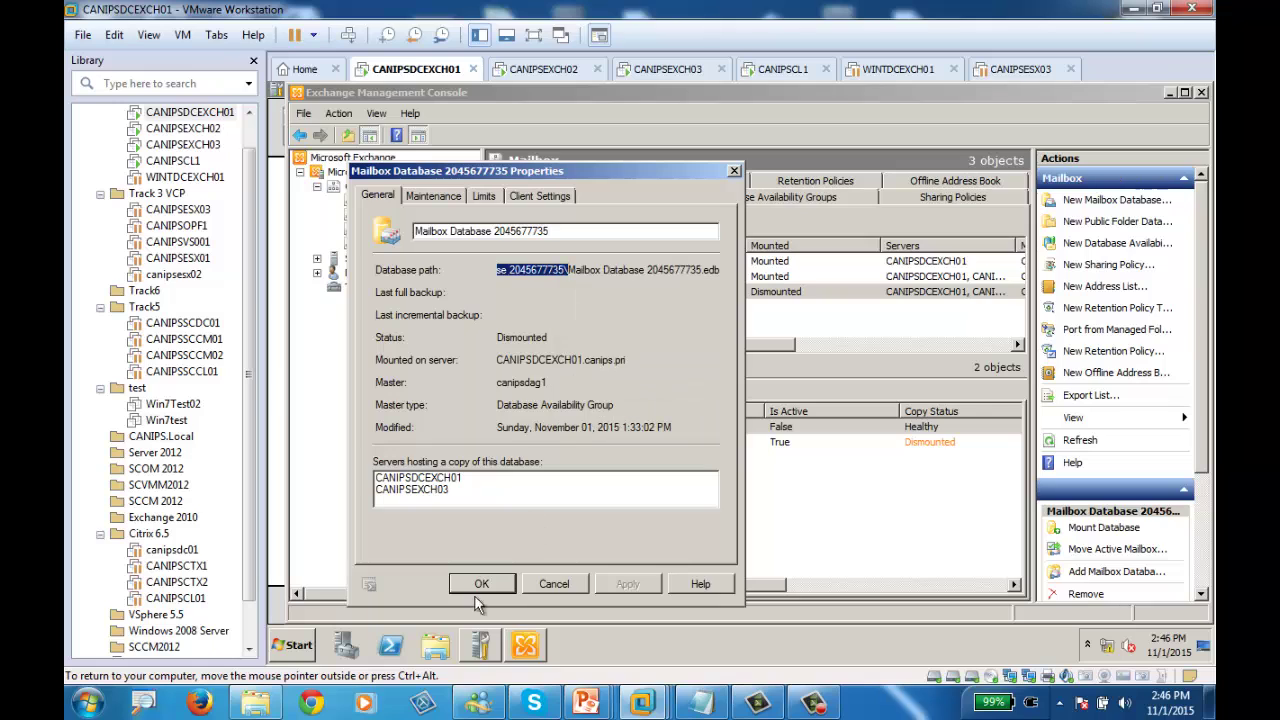
Browse to the pasted path to see the empty database folder, then close it and Properties
{"action": "left_click", "coordinate": [436, 647]}
{"action": "left_click", "coordinate": [586, 123]}
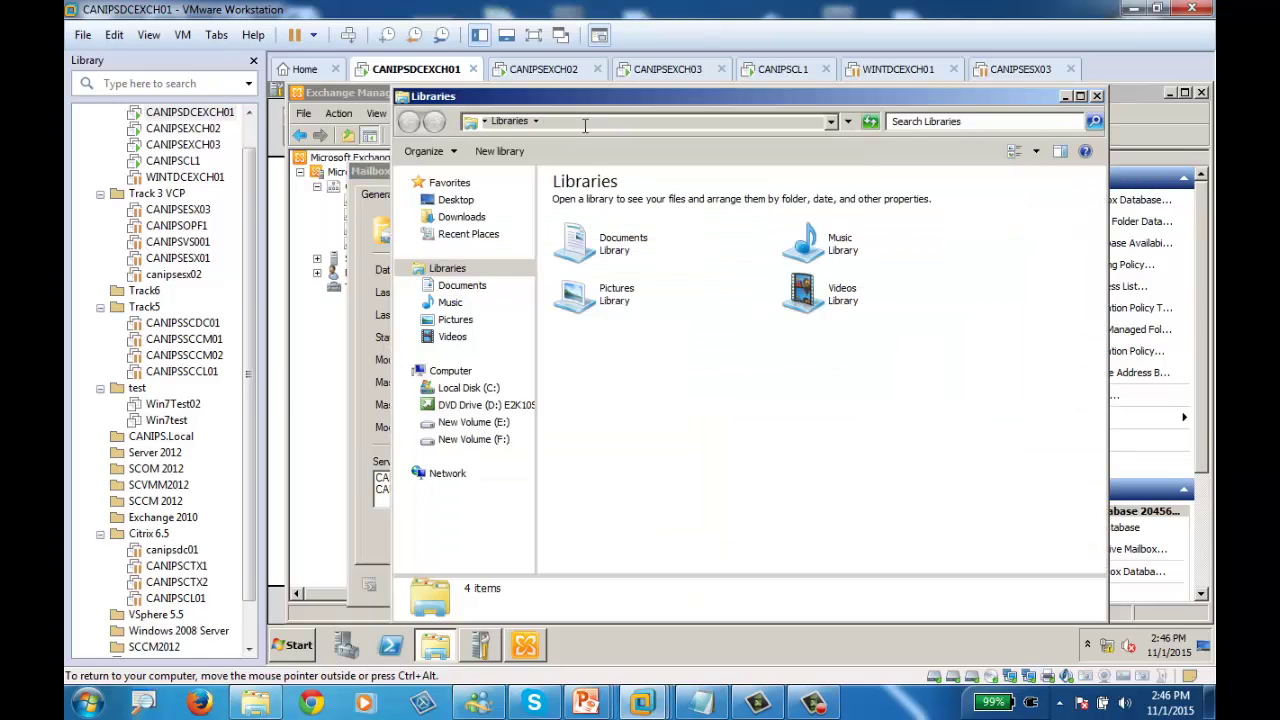
{"action": "key", "text": "ctrl+v"}
{"action": "key", "text": "Return"}
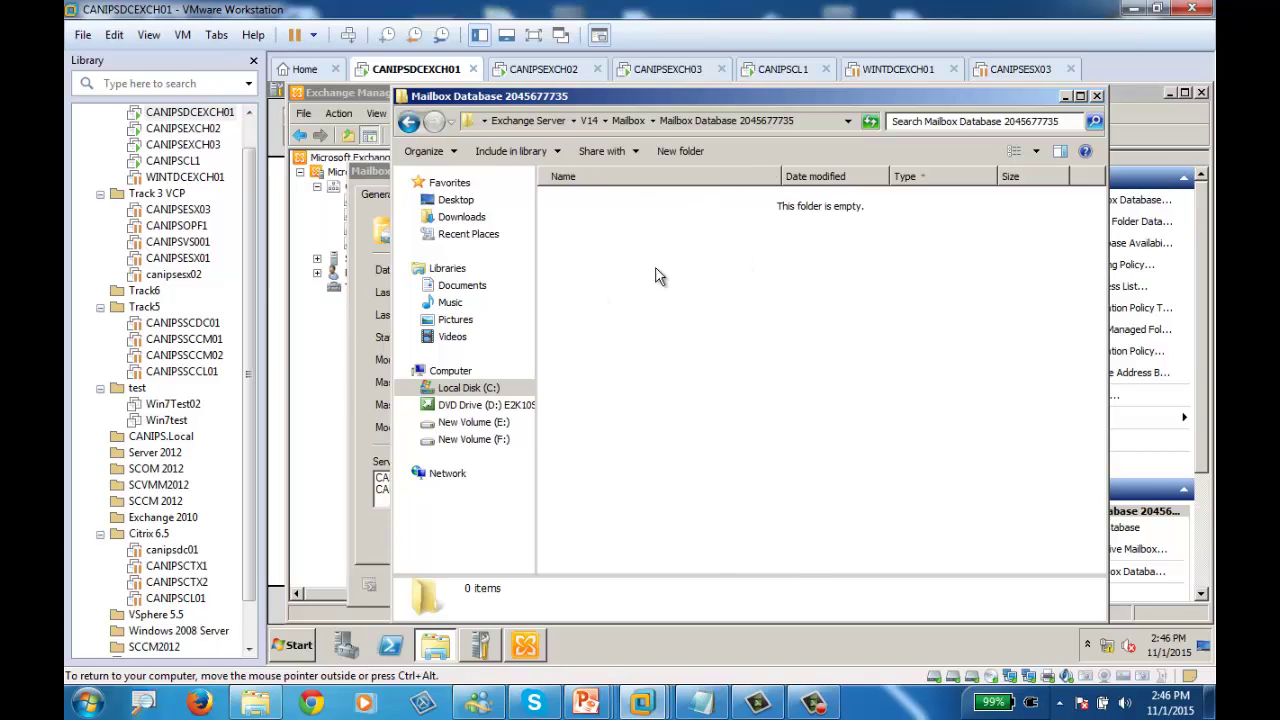
{"action": "left_click", "coordinate": [367, 333]}
{"action": "key", "text": "Escape"}
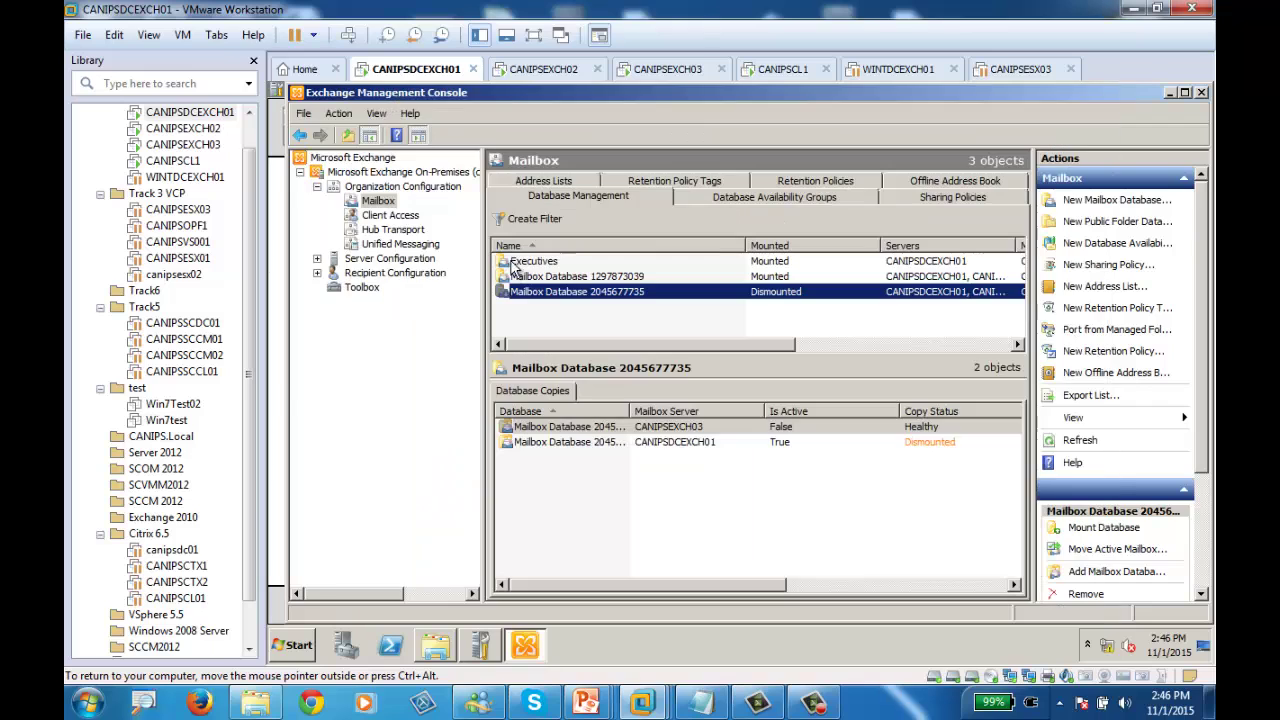
{"action": "right_click", "coordinate": [557, 291]}
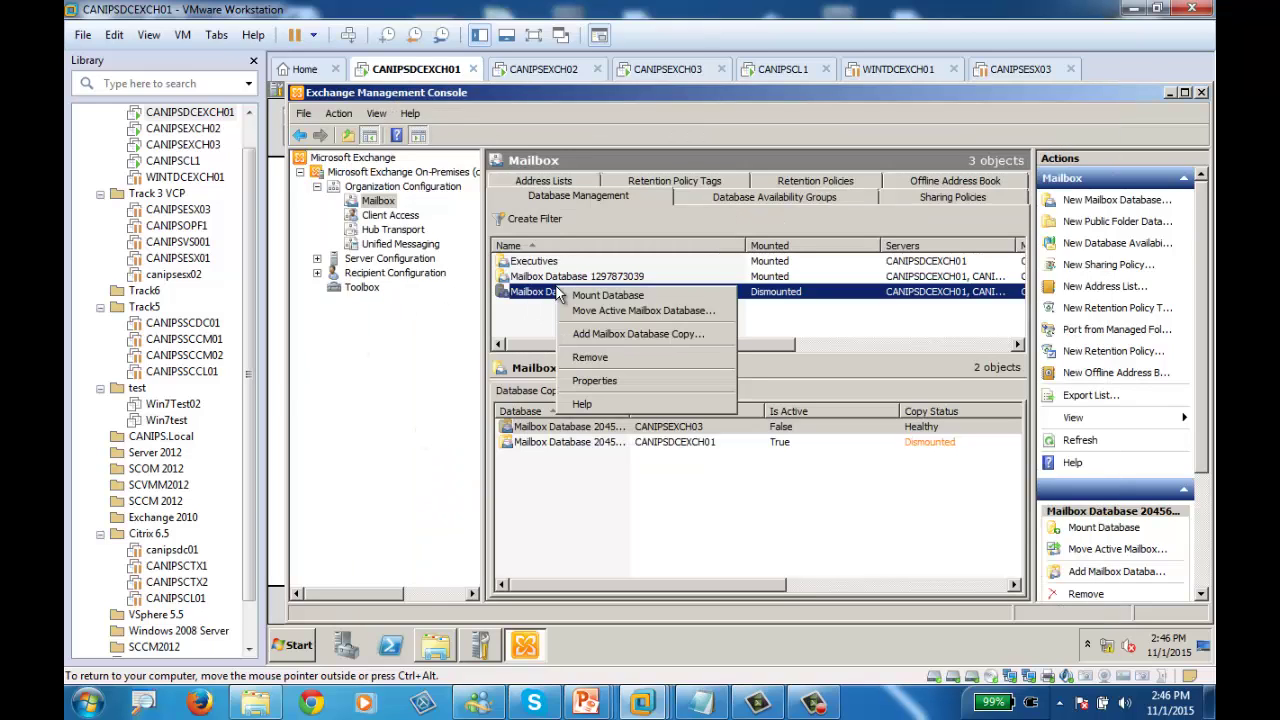
{"action": "left_click", "coordinate": [628, 296]}
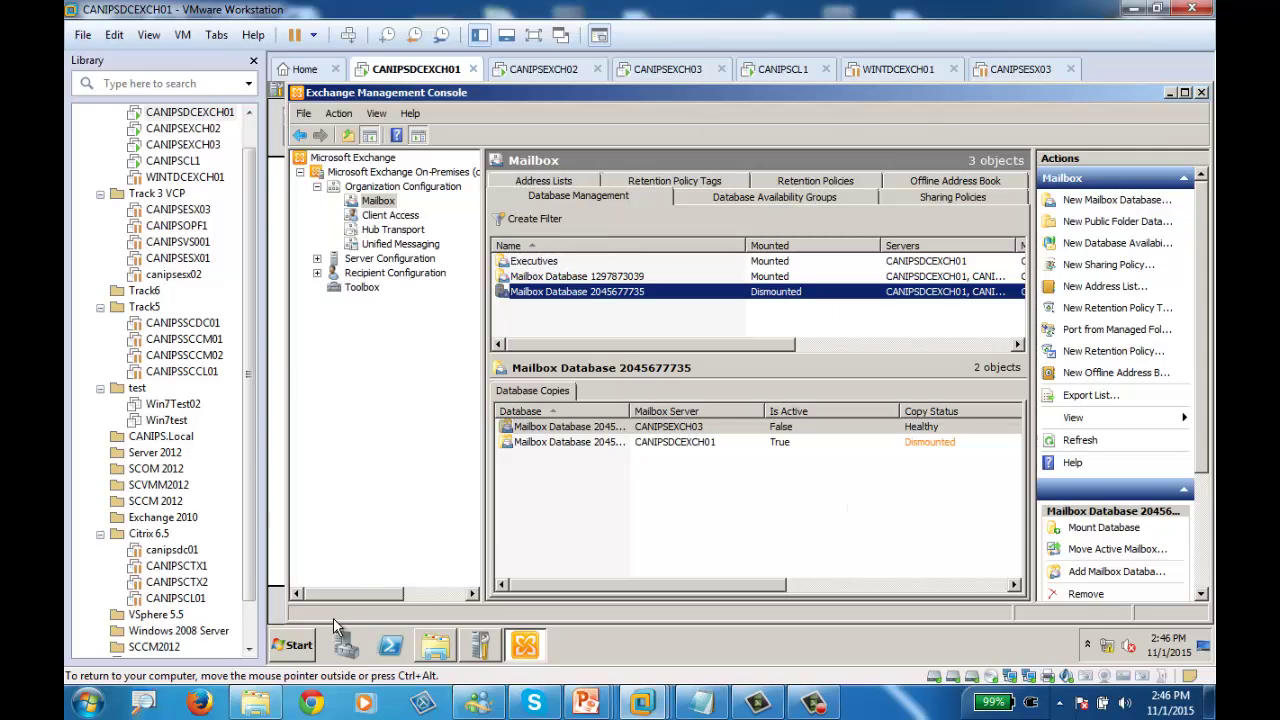
Launch Event Viewer from Start > Administrative Tools
{"action": "left_click", "coordinate": [288, 649]}
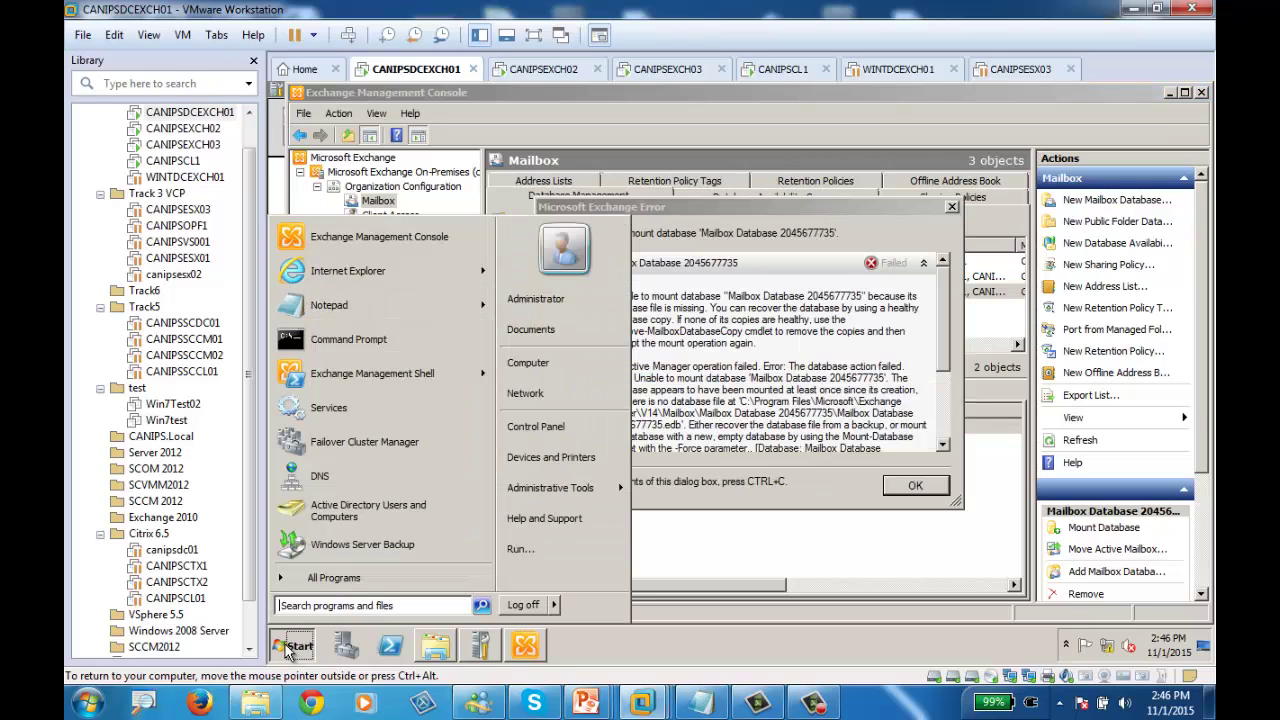
{"action": "left_click", "coordinate": [808, 343]}
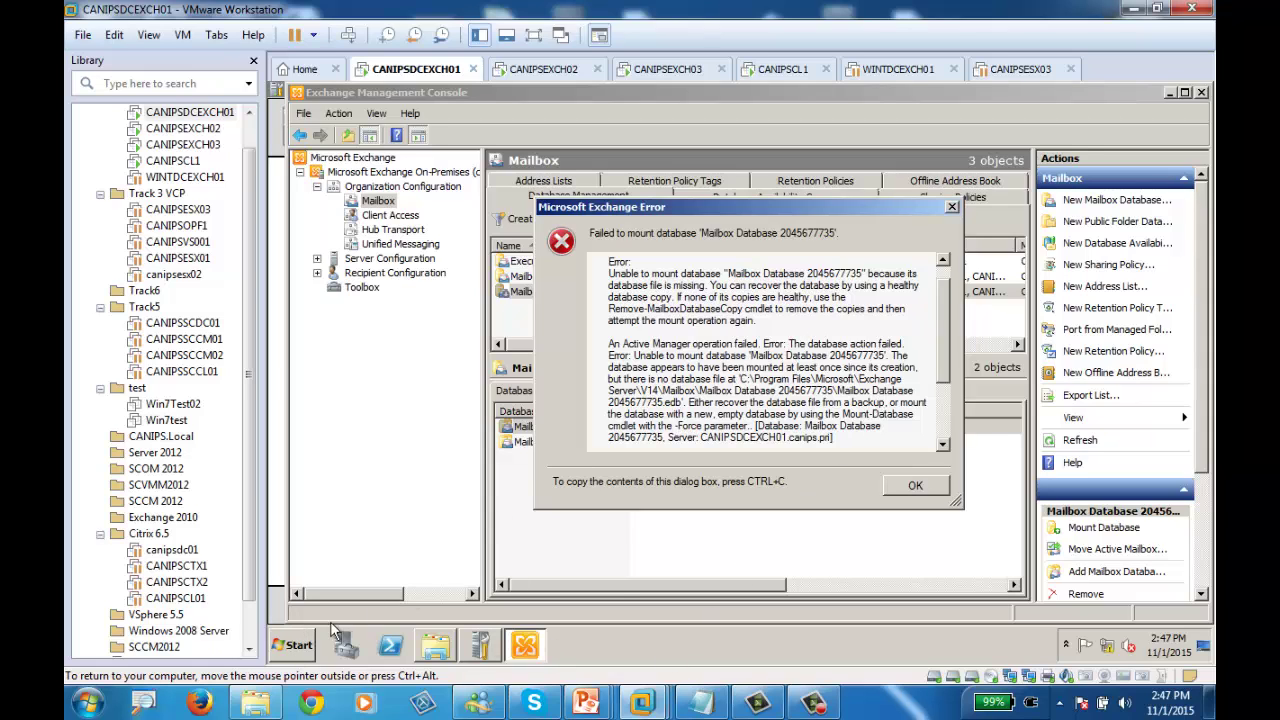
{"action": "left_click", "coordinate": [290, 646]}
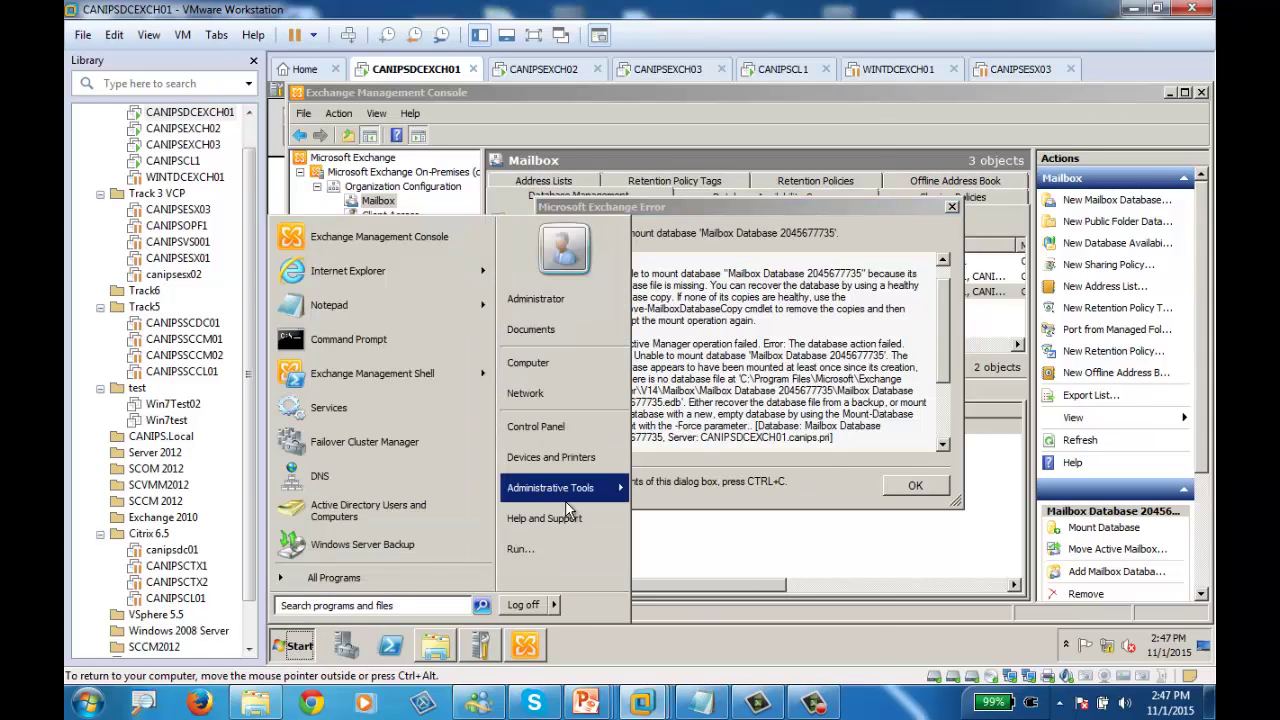
{"action": "mouse_move", "coordinate": [587, 490]}
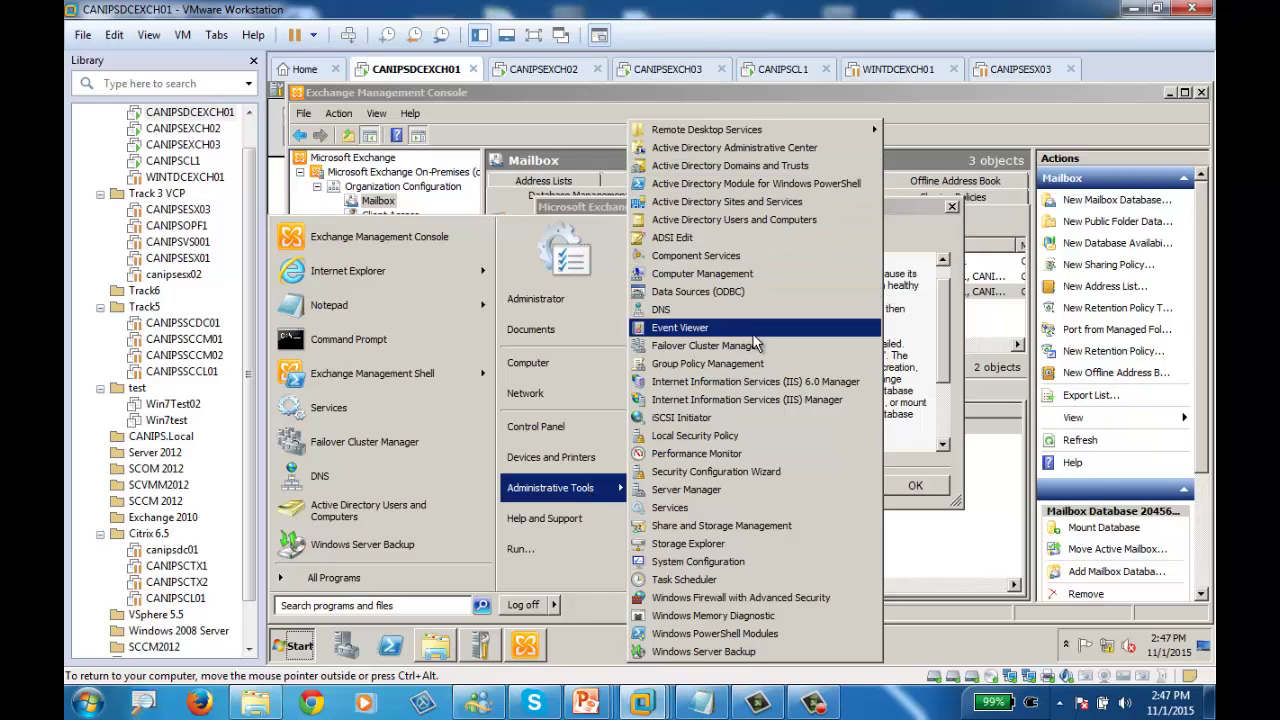
{"action": "left_click", "coordinate": [695, 330]}
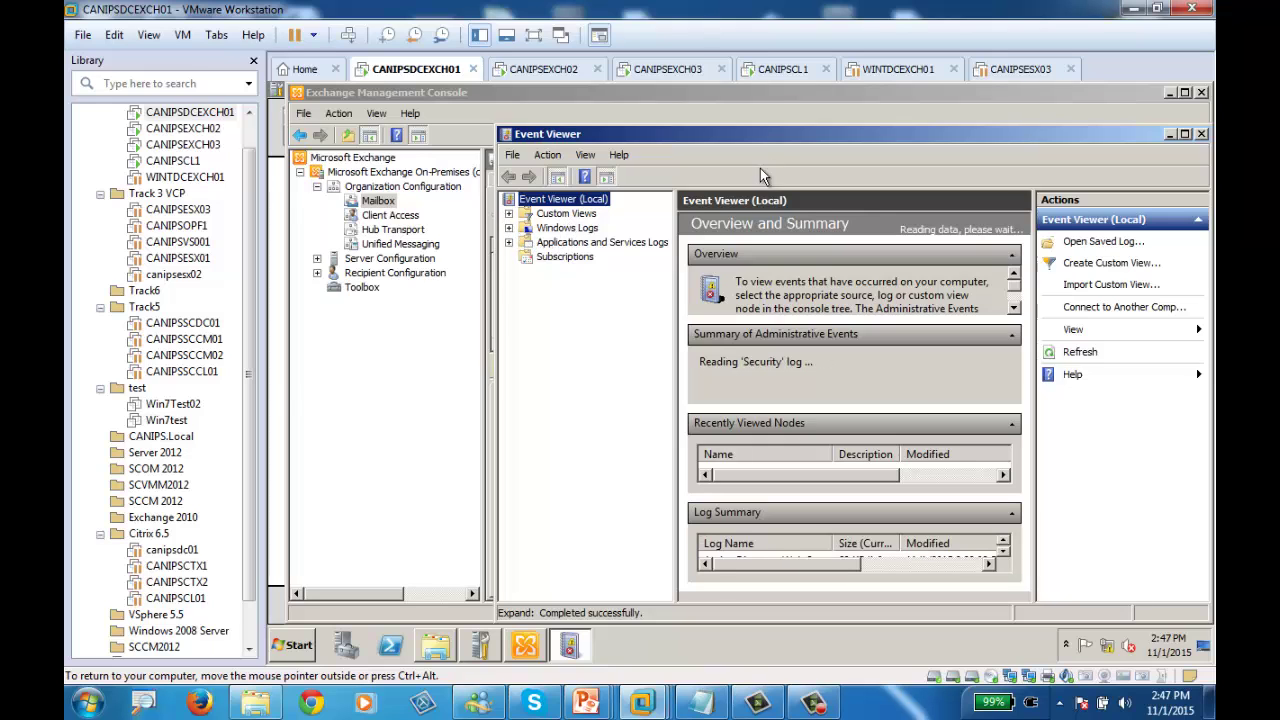
Maximize Event Viewer, show the Application log, and resize the Source and Level columns around an Error event
{"action": "double_click", "coordinate": [767, 133]}
{"action": "left_click", "coordinate": [280, 183]}
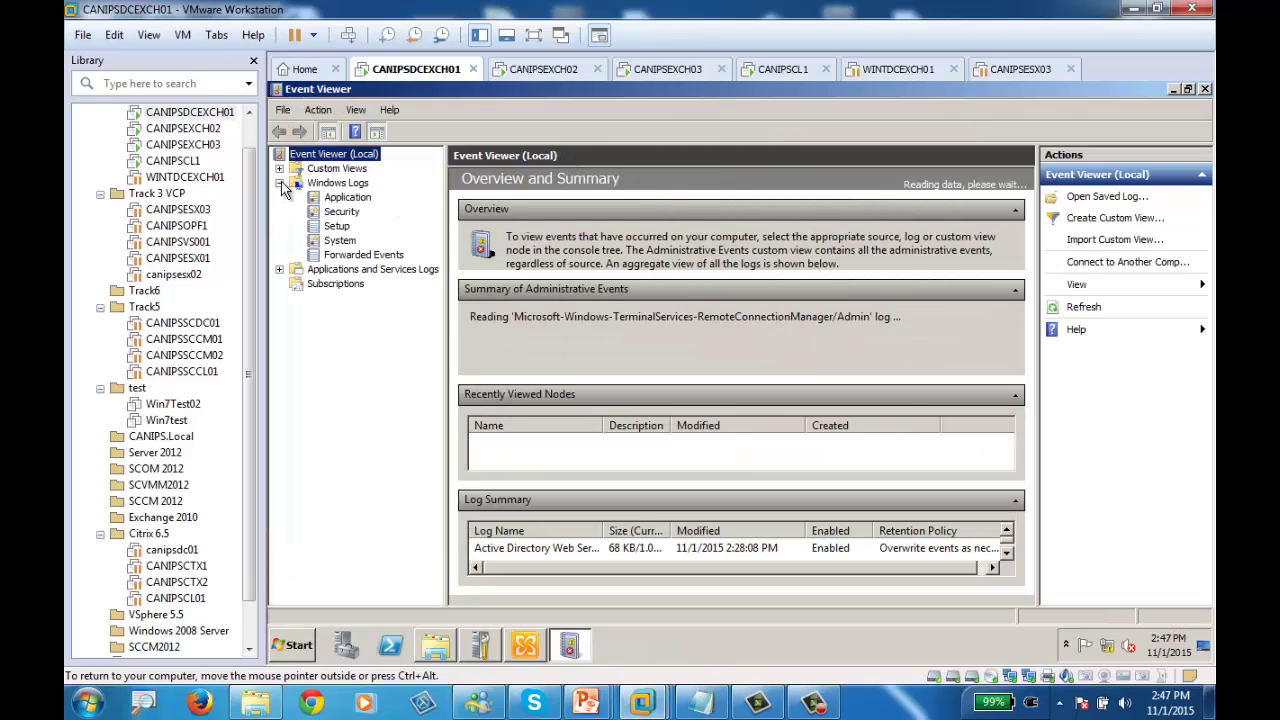
{"action": "left_click", "coordinate": [345, 197]}
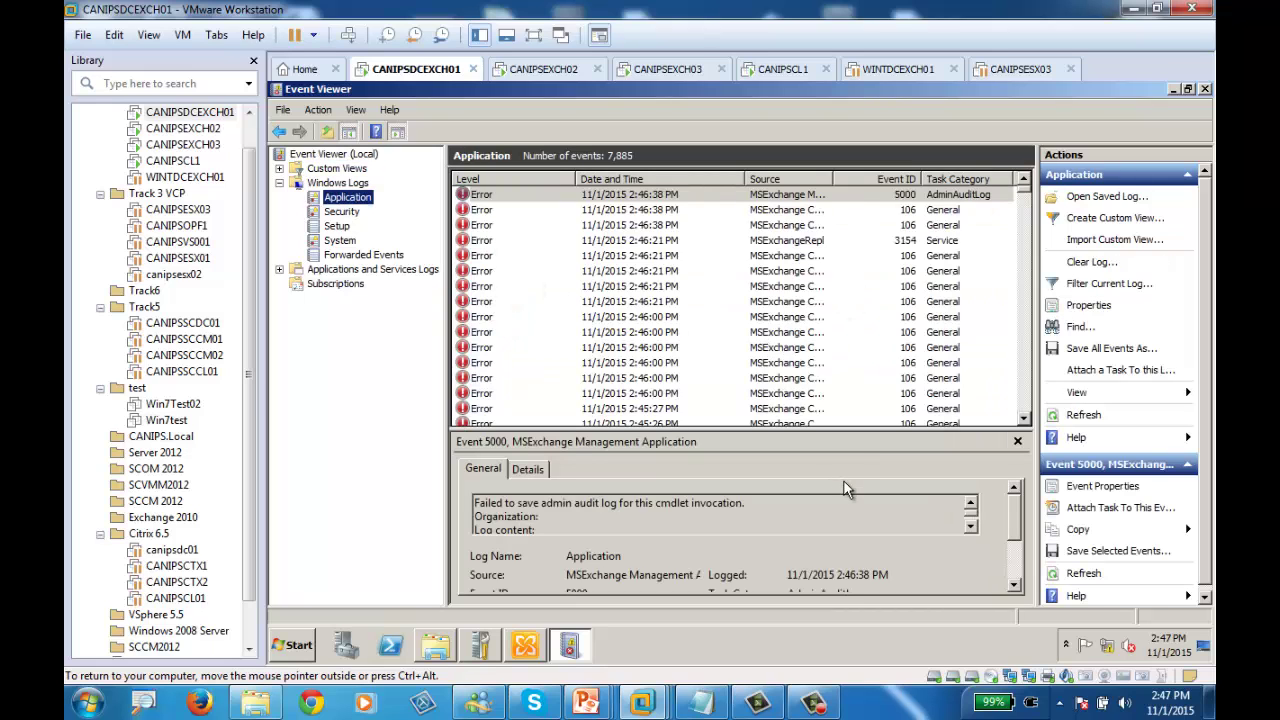
{"action": "left_click_drag", "start_coordinate": [832, 178], "coordinate": [912, 178]}
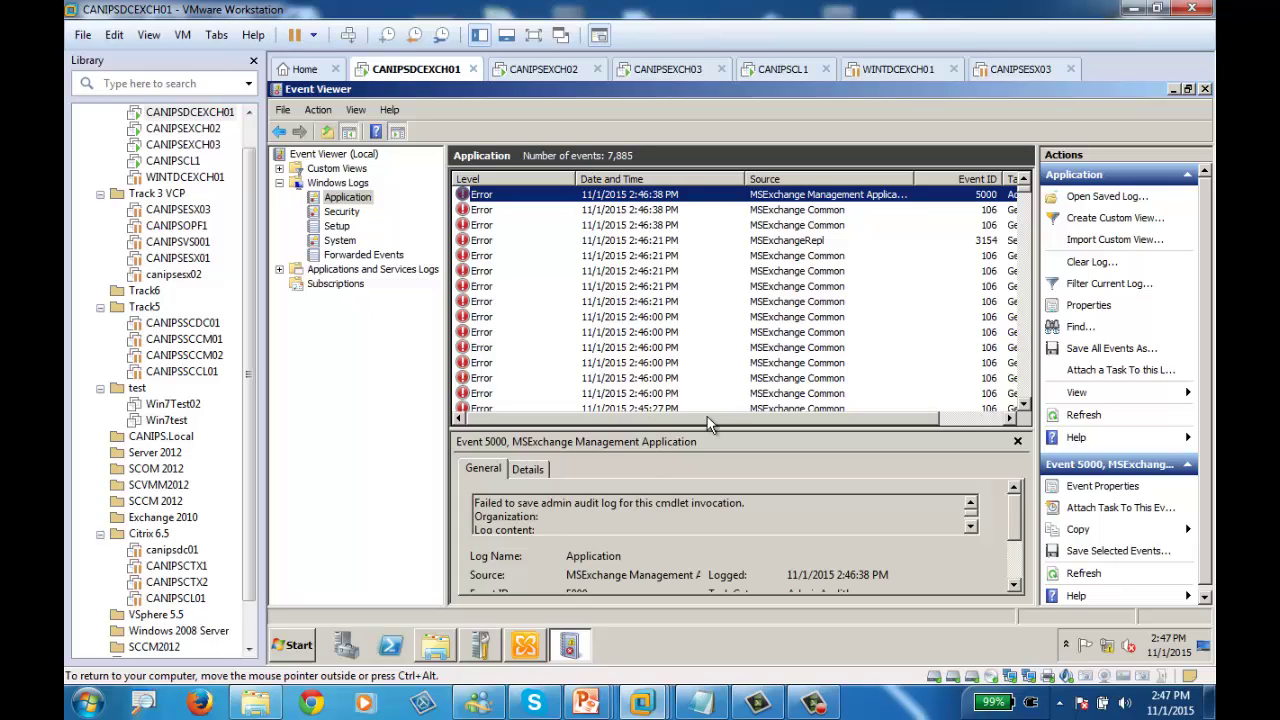
{"action": "left_click", "coordinate": [510, 210]}
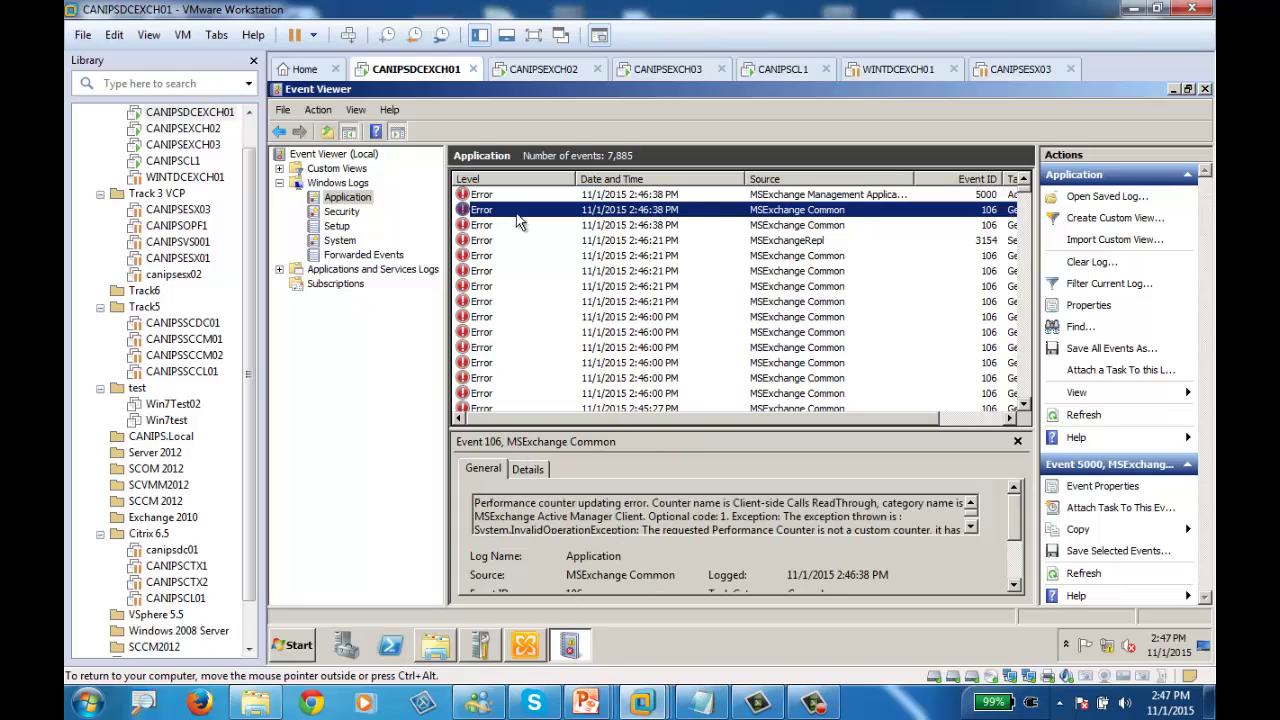
{"action": "left_click_drag", "start_coordinate": [578, 180], "coordinate": [522, 180]}
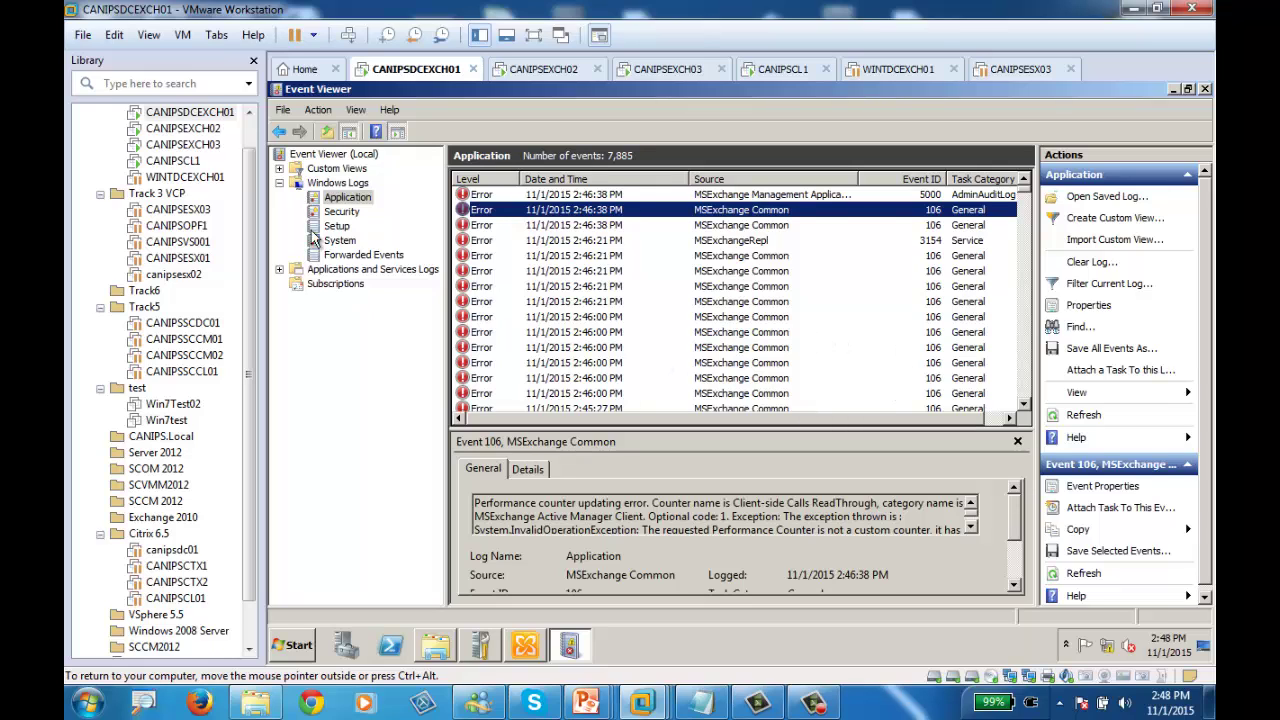
{"action": "right_click", "coordinate": [350, 197]}
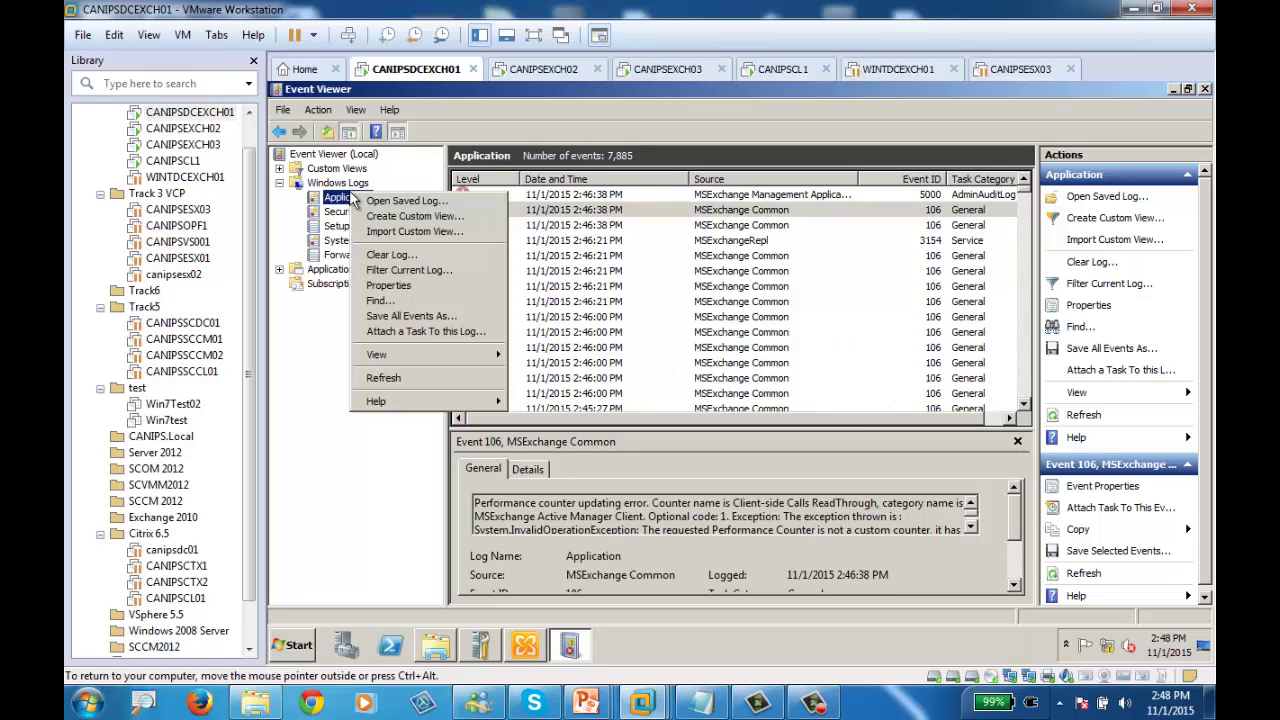
{"action": "left_click", "coordinate": [428, 271]}
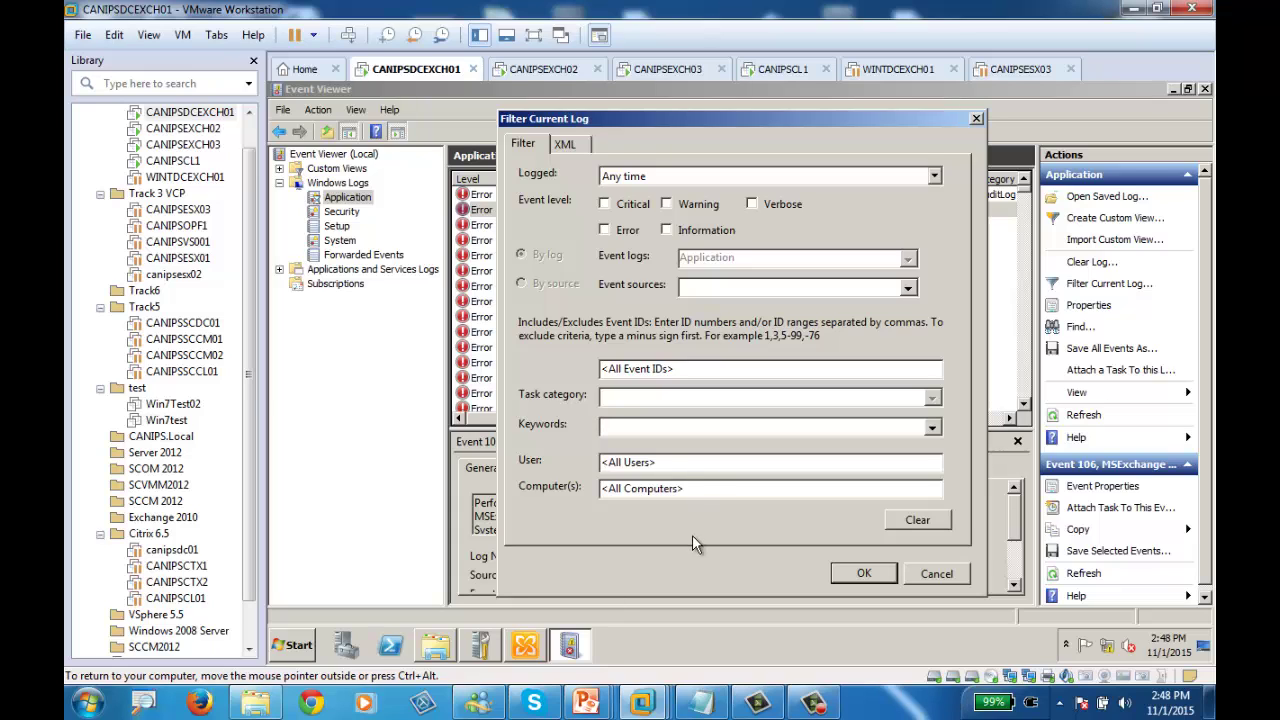
{"action": "left_click", "coordinate": [977, 119]}
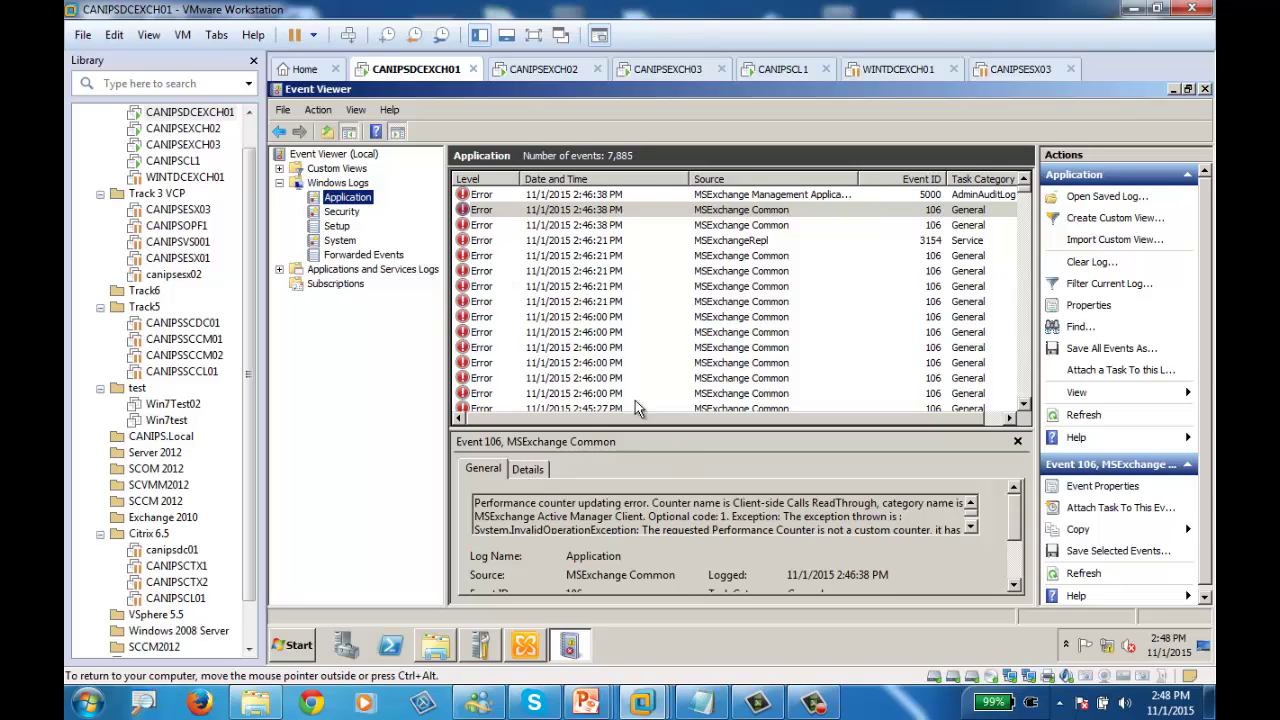
{"action": "left_click", "coordinate": [746, 213]}
{"action": "left_click", "coordinate": [736, 241]}
{"action": "left_click", "coordinate": [730, 272]}
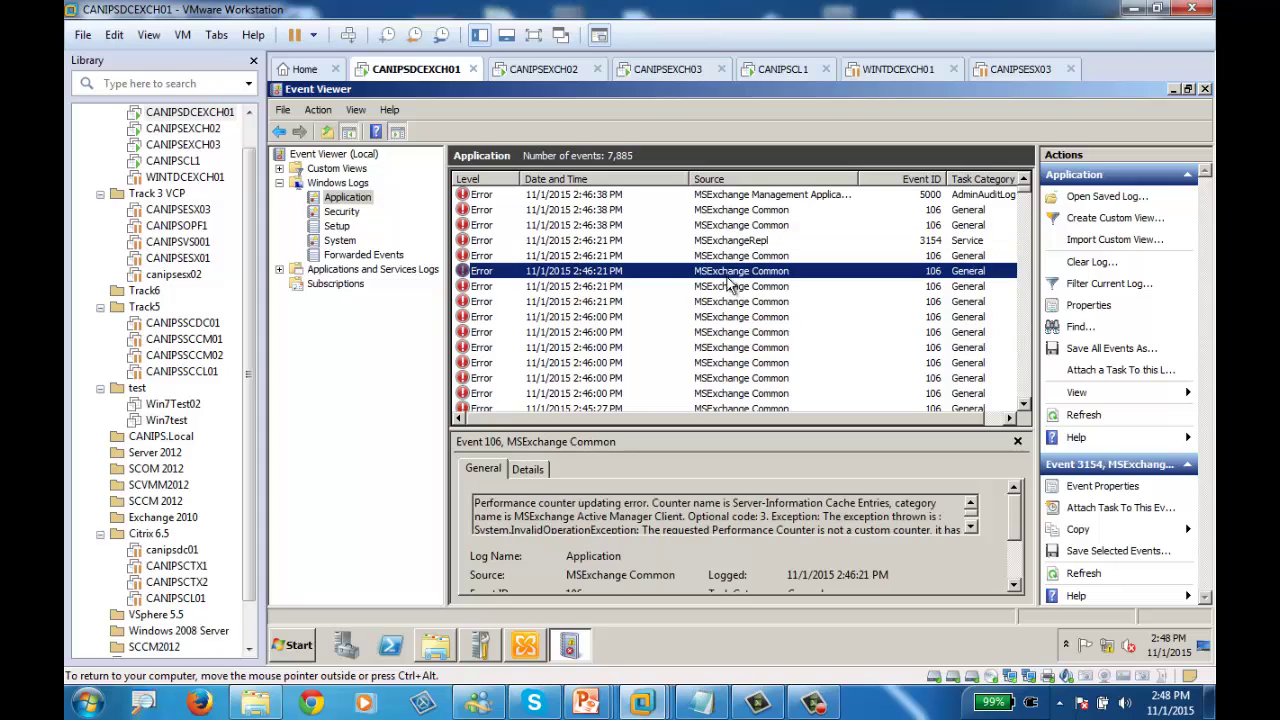
Step through the Error rows until the MSExchangeRepl Event 3154 is selected
{"action": "left_click", "coordinate": [728, 303]}
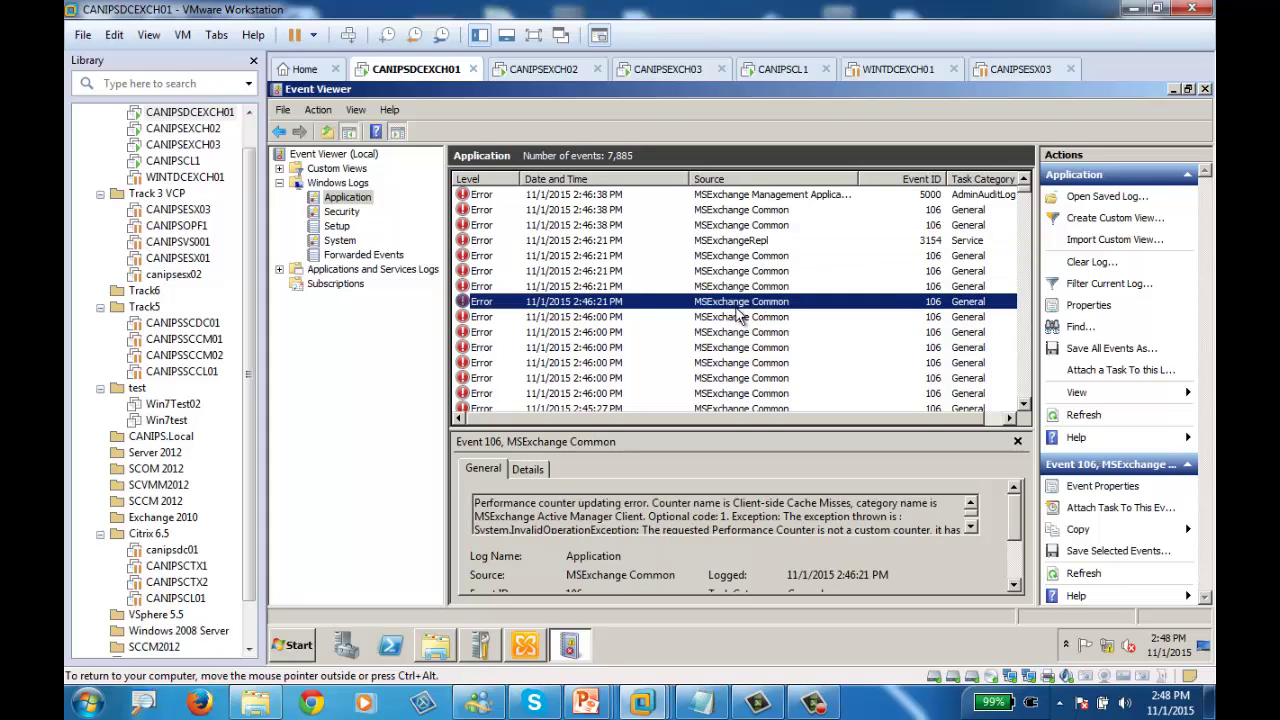
{"action": "left_click", "coordinate": [752, 212]}
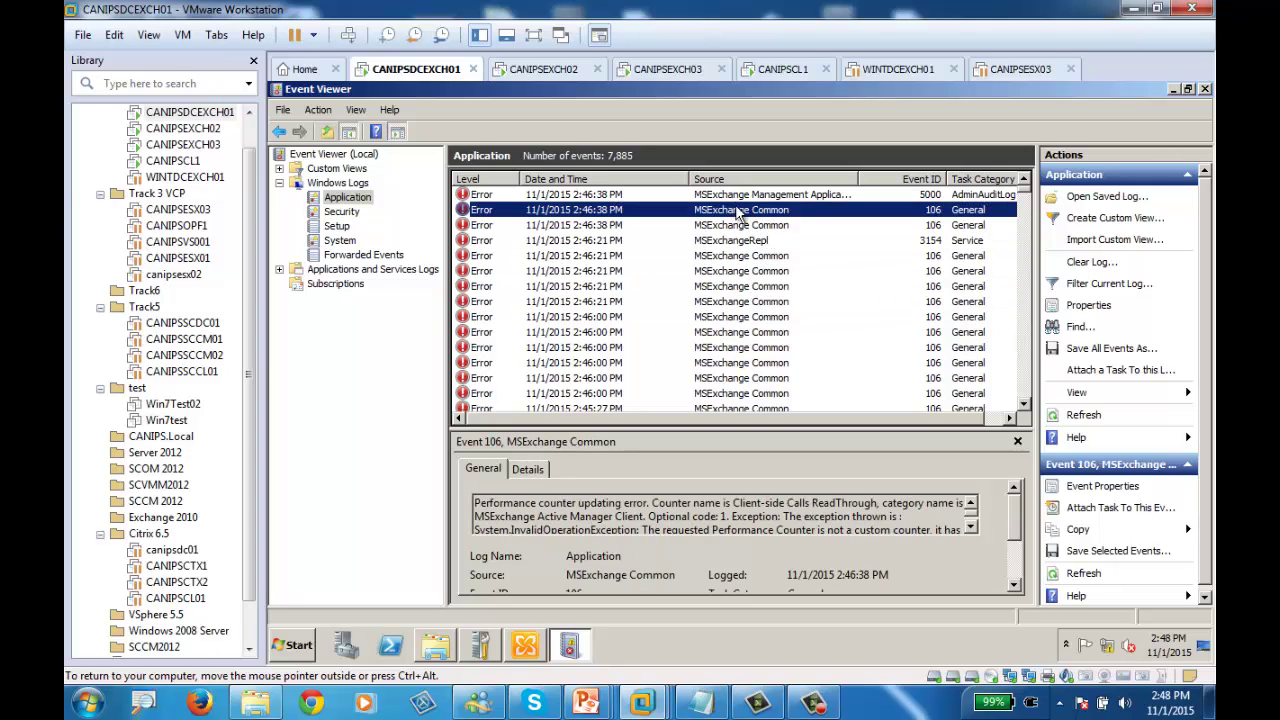
{"action": "left_click", "coordinate": [758, 226]}
{"action": "left_click", "coordinate": [750, 241]}
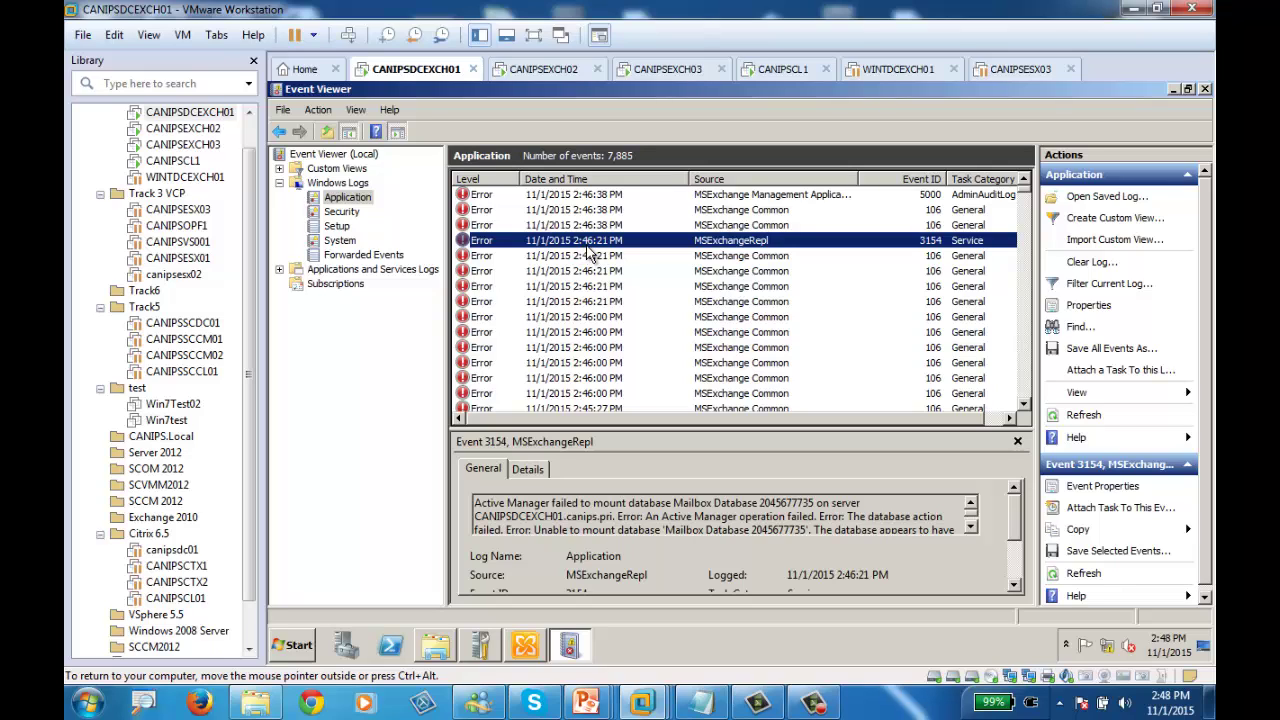
Minimize Event Viewer, dismiss the mount error, and launch Windows Server Backup
{"action": "left_click", "coordinate": [1175, 91]}
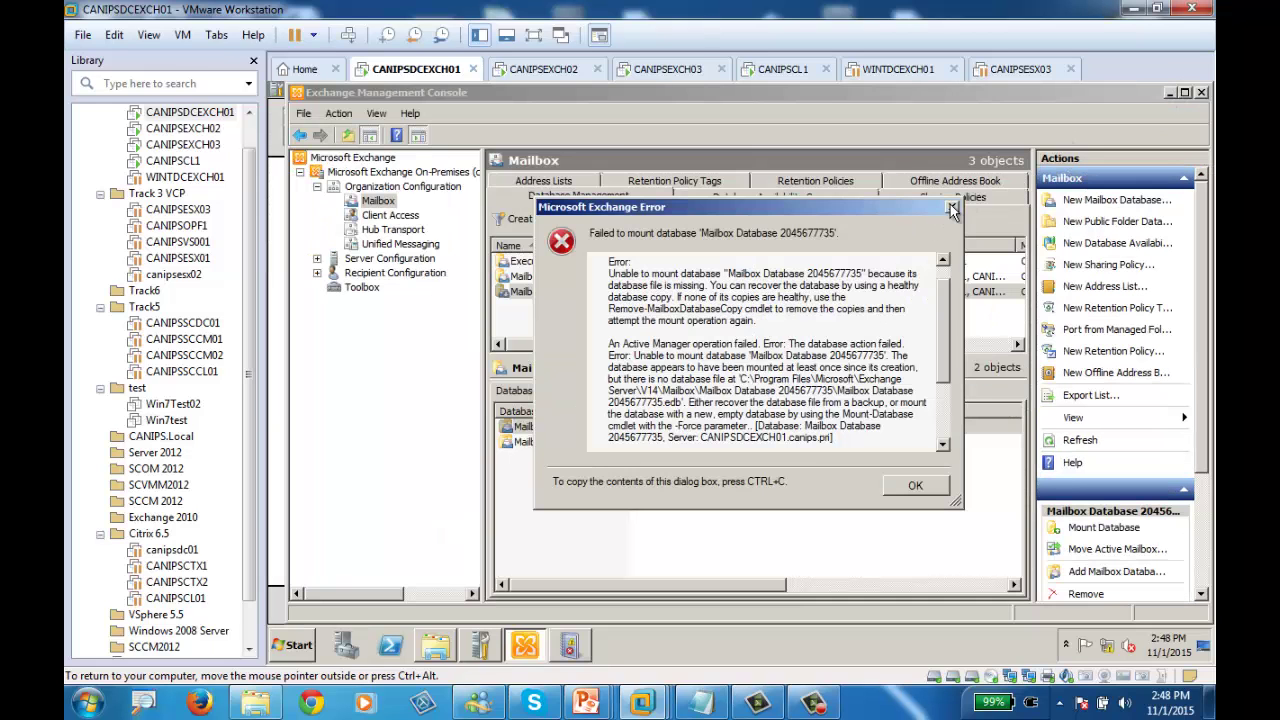
{"action": "key", "text": "Return"}
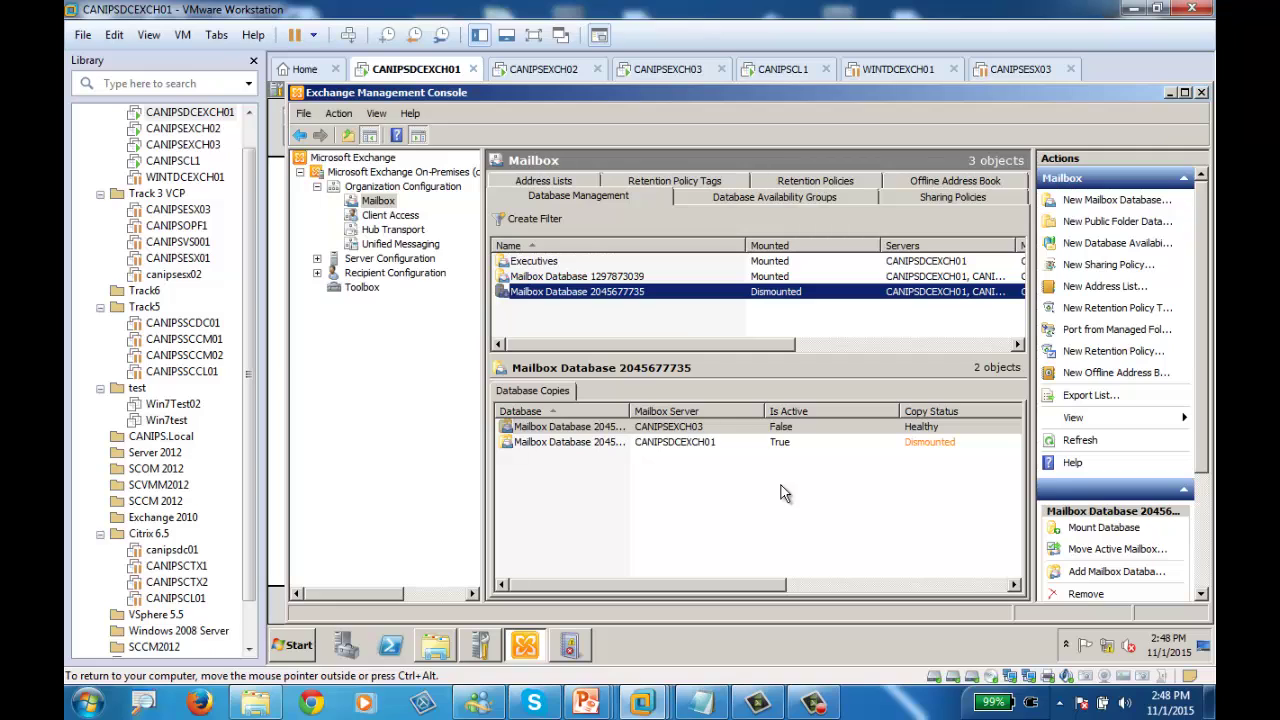
{"action": "left_click", "coordinate": [298, 646]}
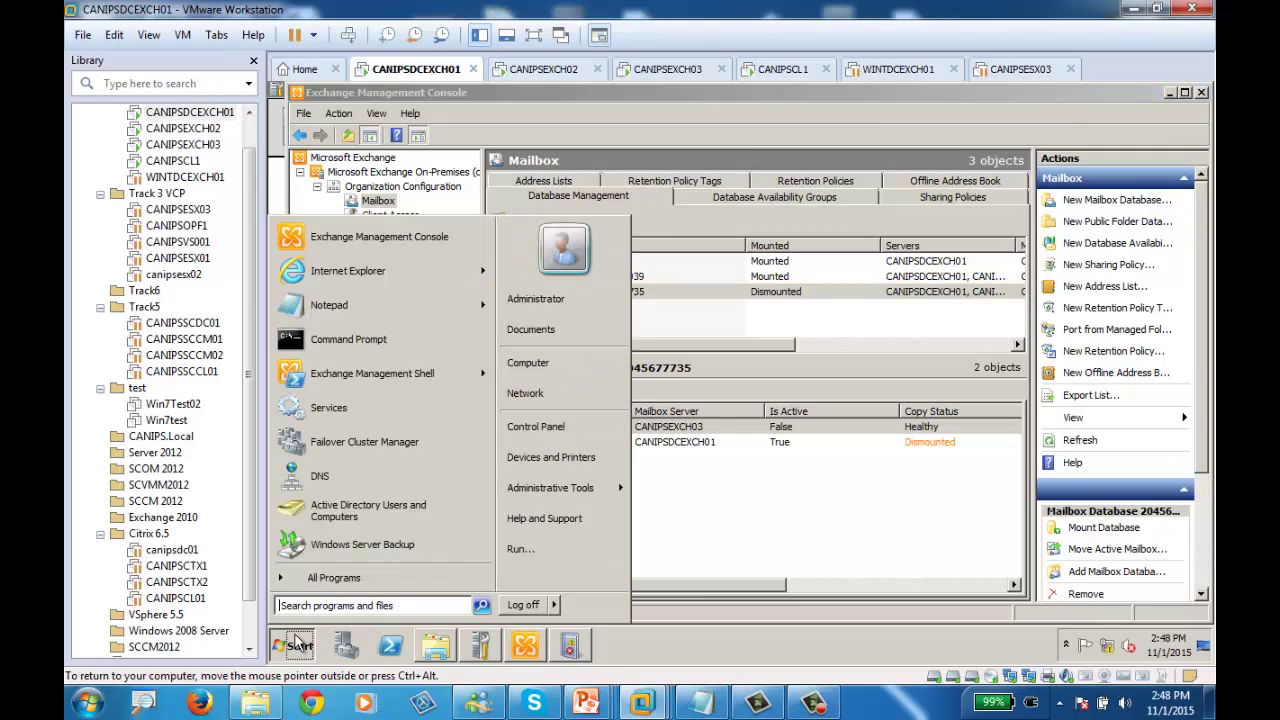
{"action": "left_click", "coordinate": [365, 550]}
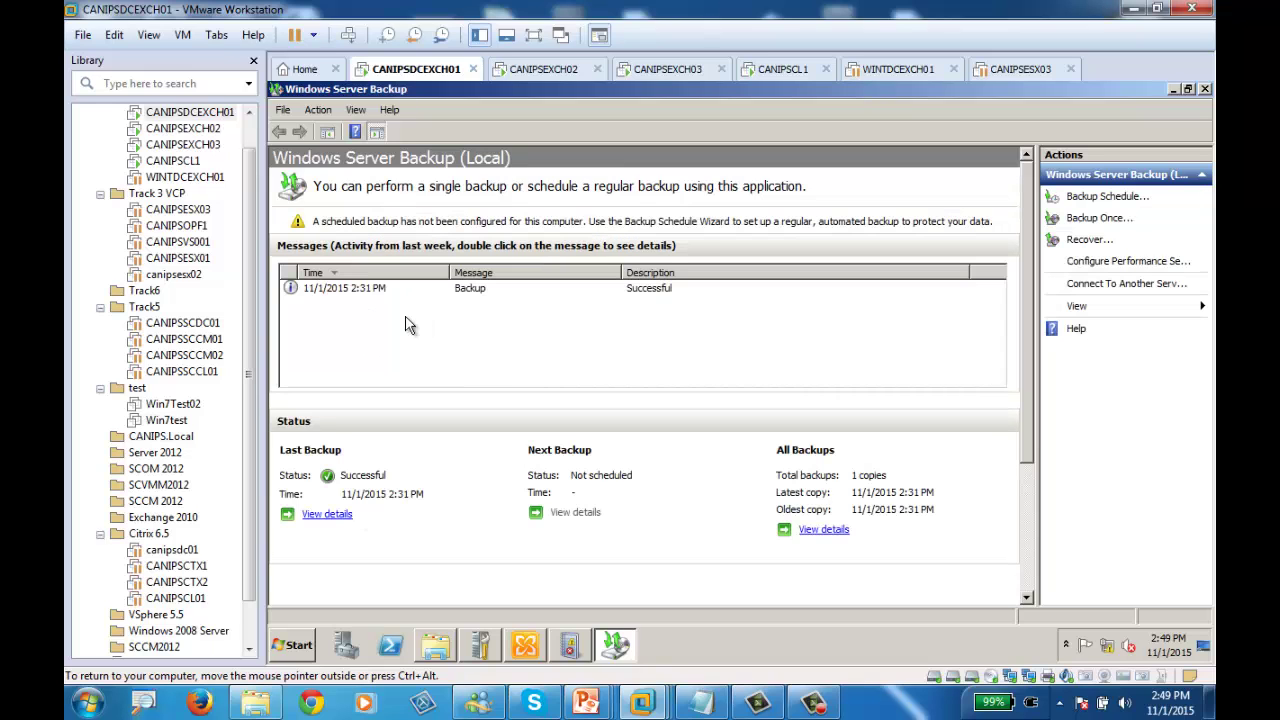
Recover the Exchange application from this server's 11/1/2015 2:31 PM backup to its original location
{"action": "left_click", "coordinate": [1089, 240]}
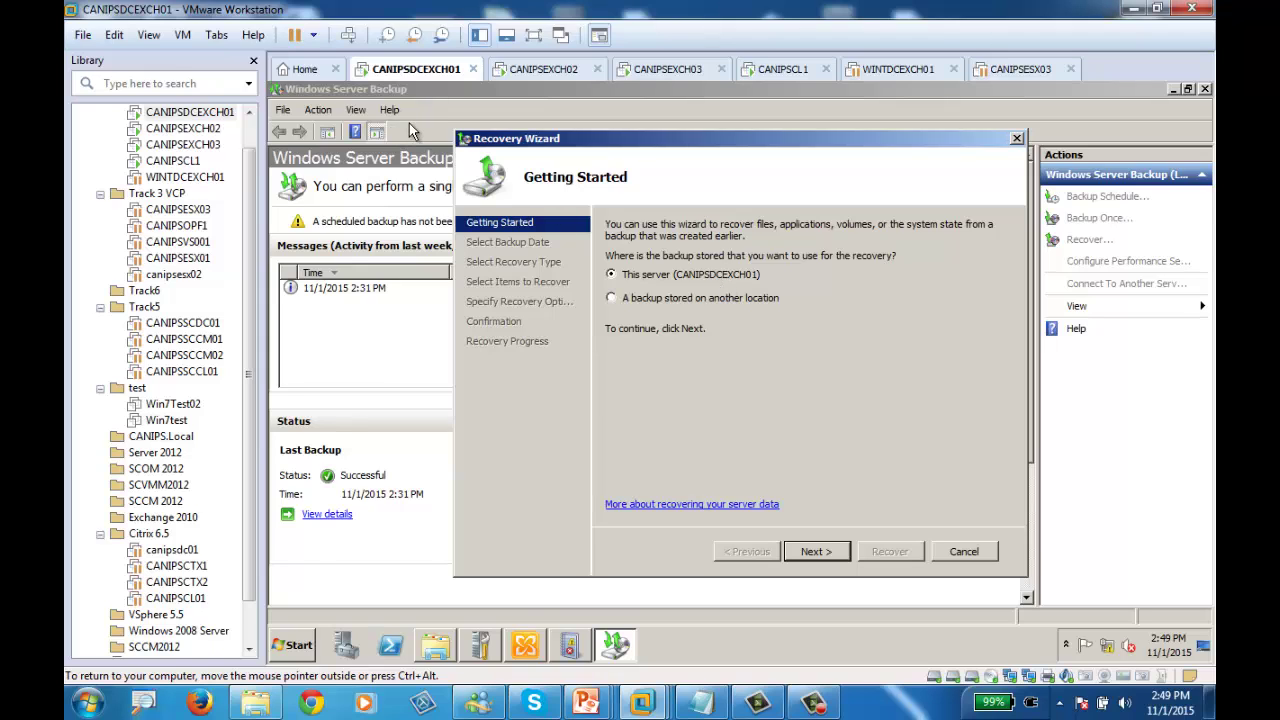
{"action": "left_click", "coordinate": [826, 551]}
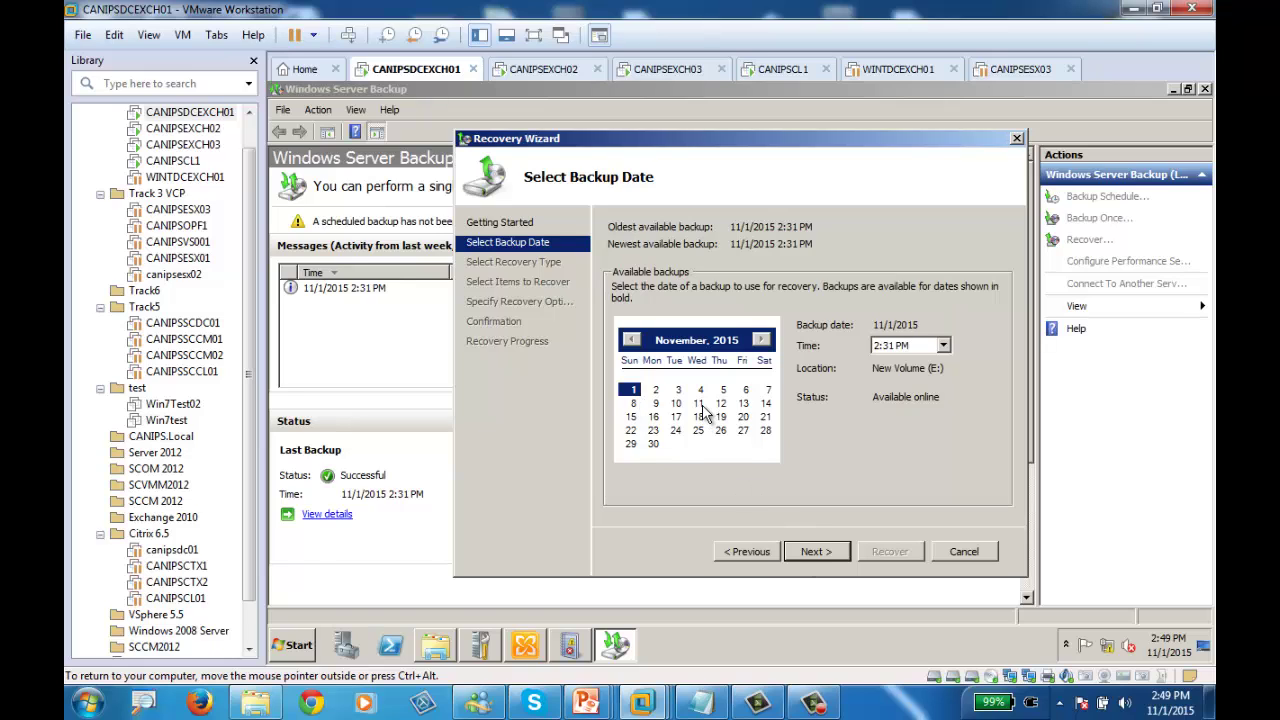
{"action": "left_click", "coordinate": [817, 555]}
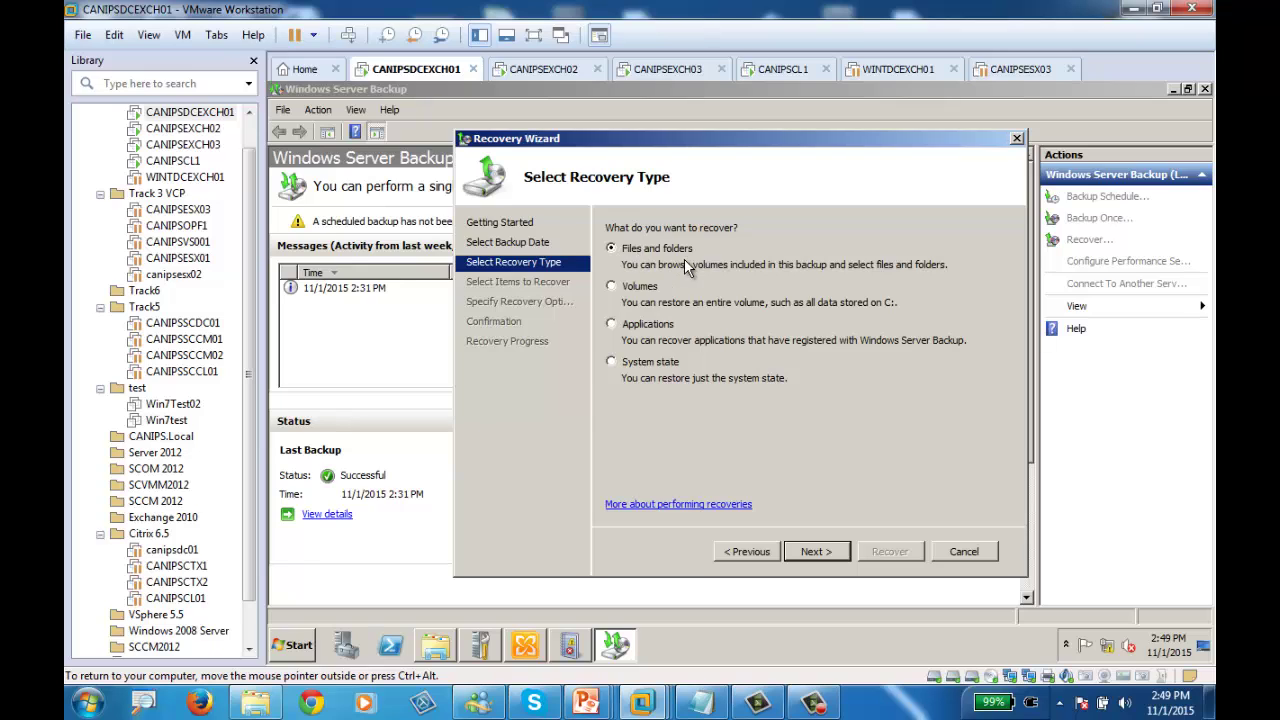
{"action": "left_click", "coordinate": [645, 326]}
{"action": "left_click", "coordinate": [816, 552]}
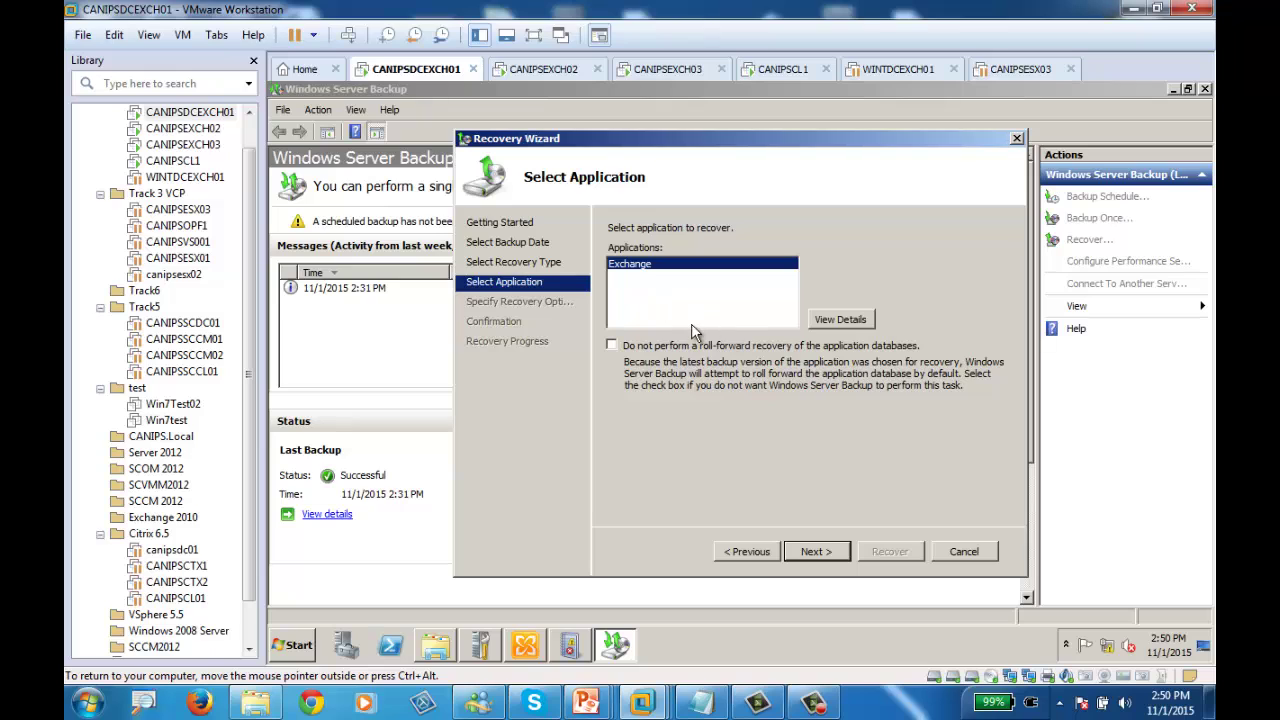
{"action": "left_click", "coordinate": [817, 551]}
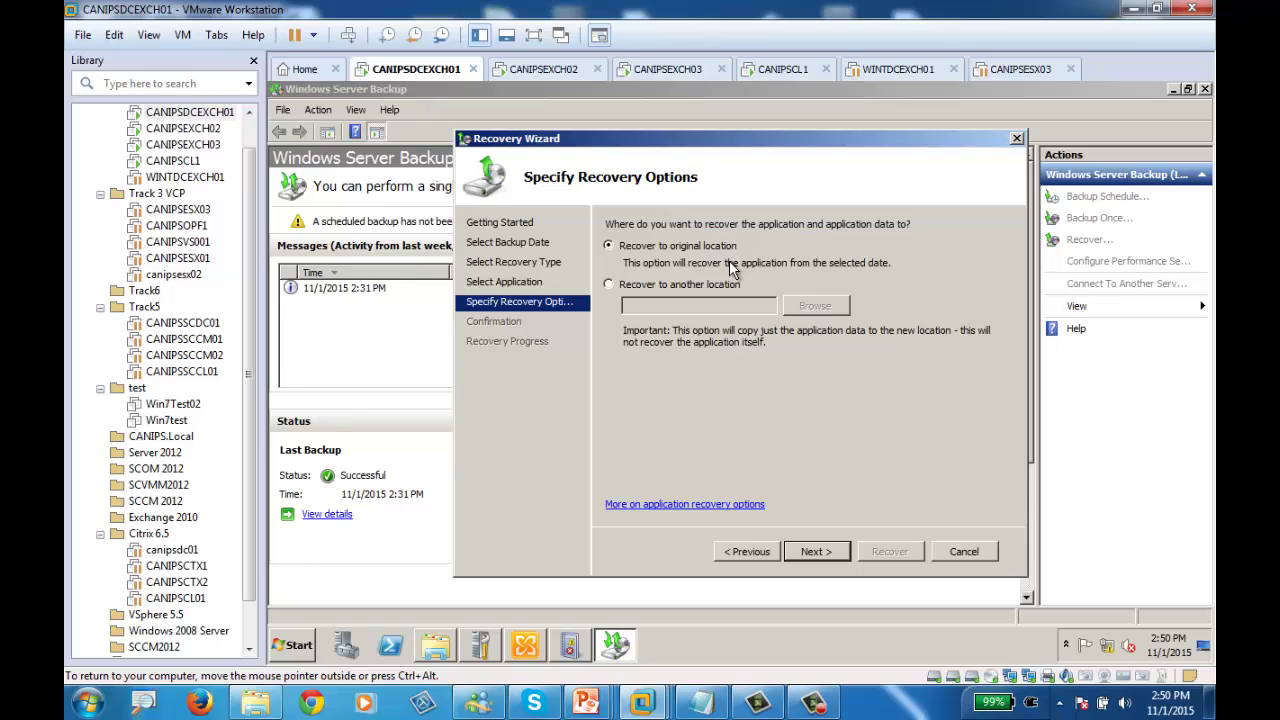
{"action": "left_click", "coordinate": [815, 556]}
{"action": "left_click", "coordinate": [435, 645]}
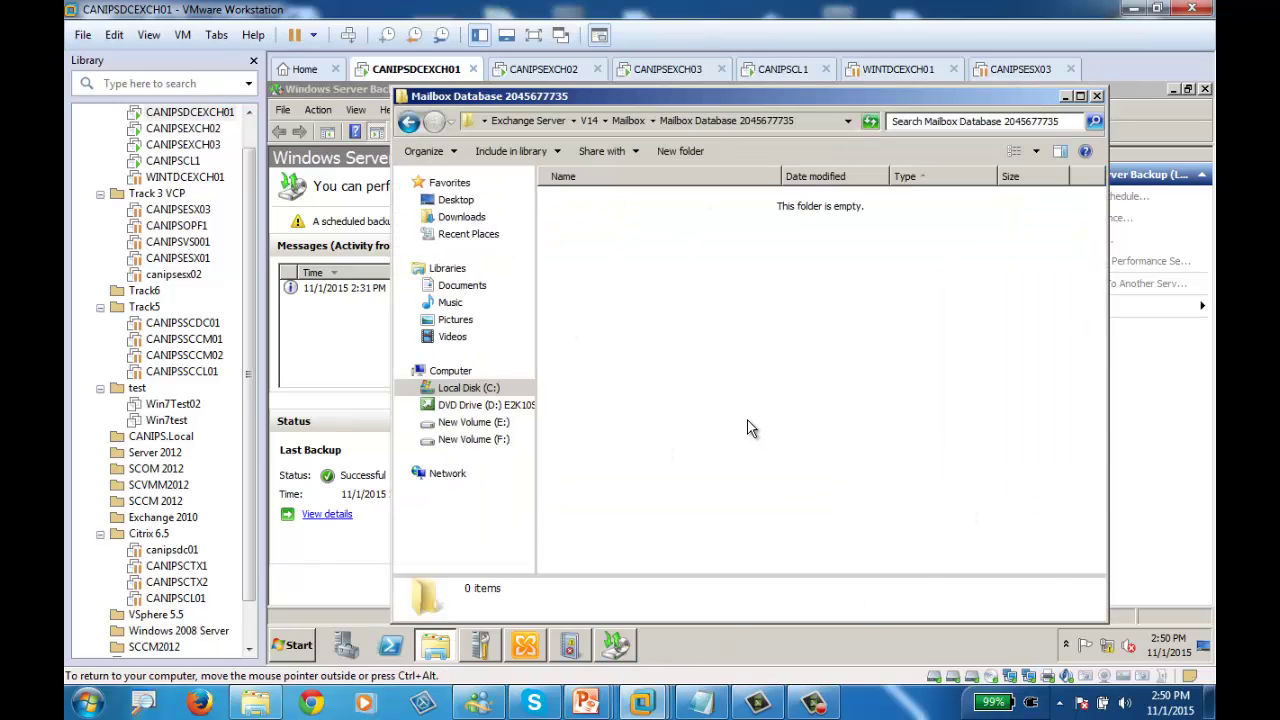
{"action": "left_click", "coordinate": [810, 122]}
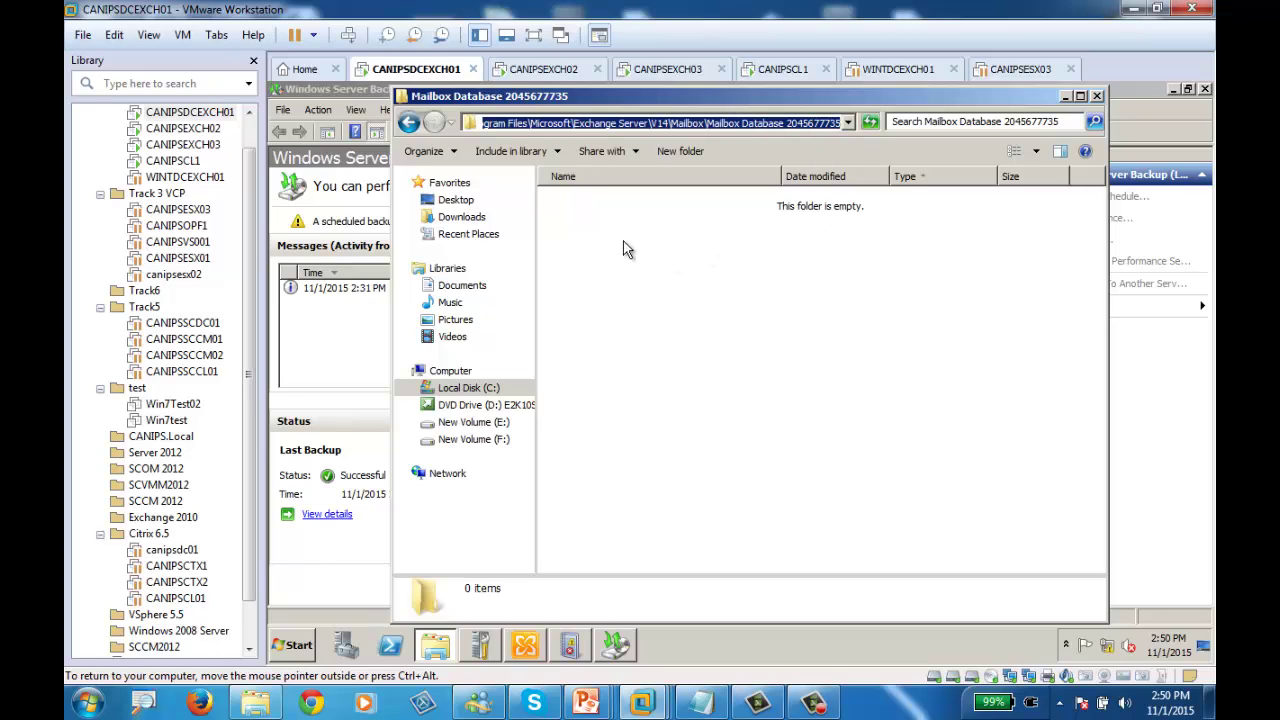
{"action": "left_click", "coordinate": [1063, 96]}
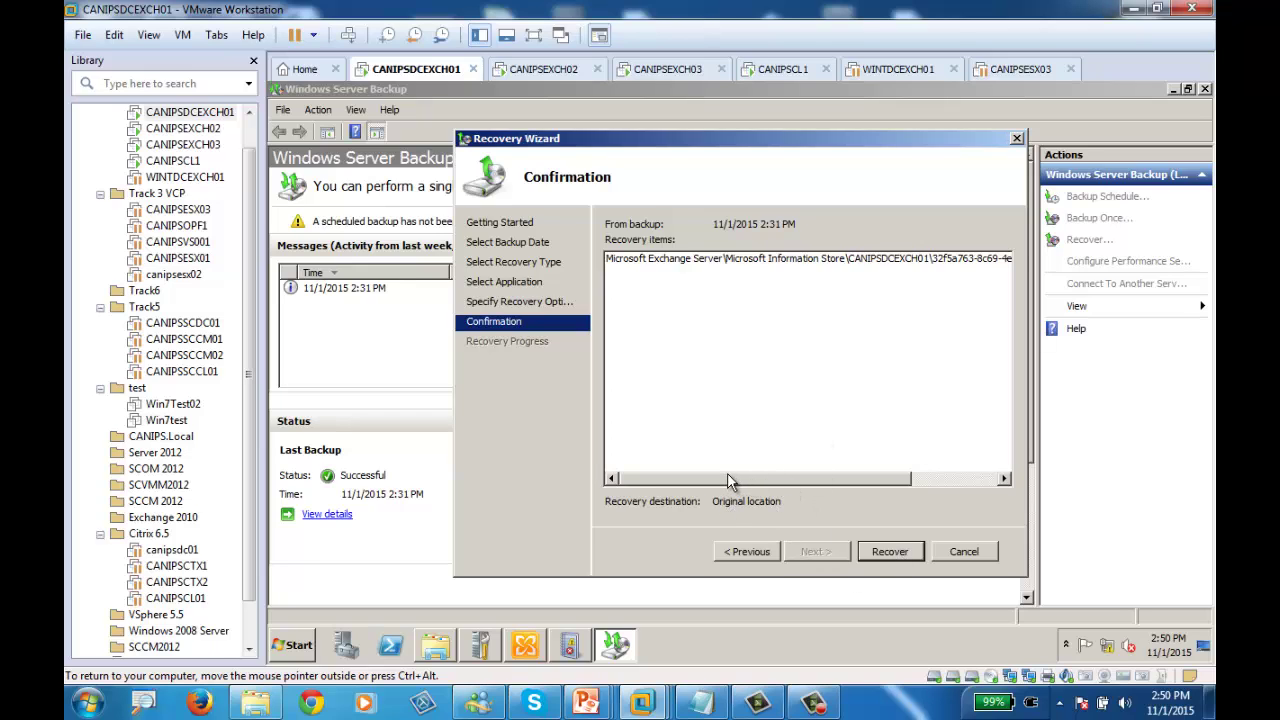
Briefly try recovering to another location, then revert to the original location
{"action": "left_click", "coordinate": [740, 549]}
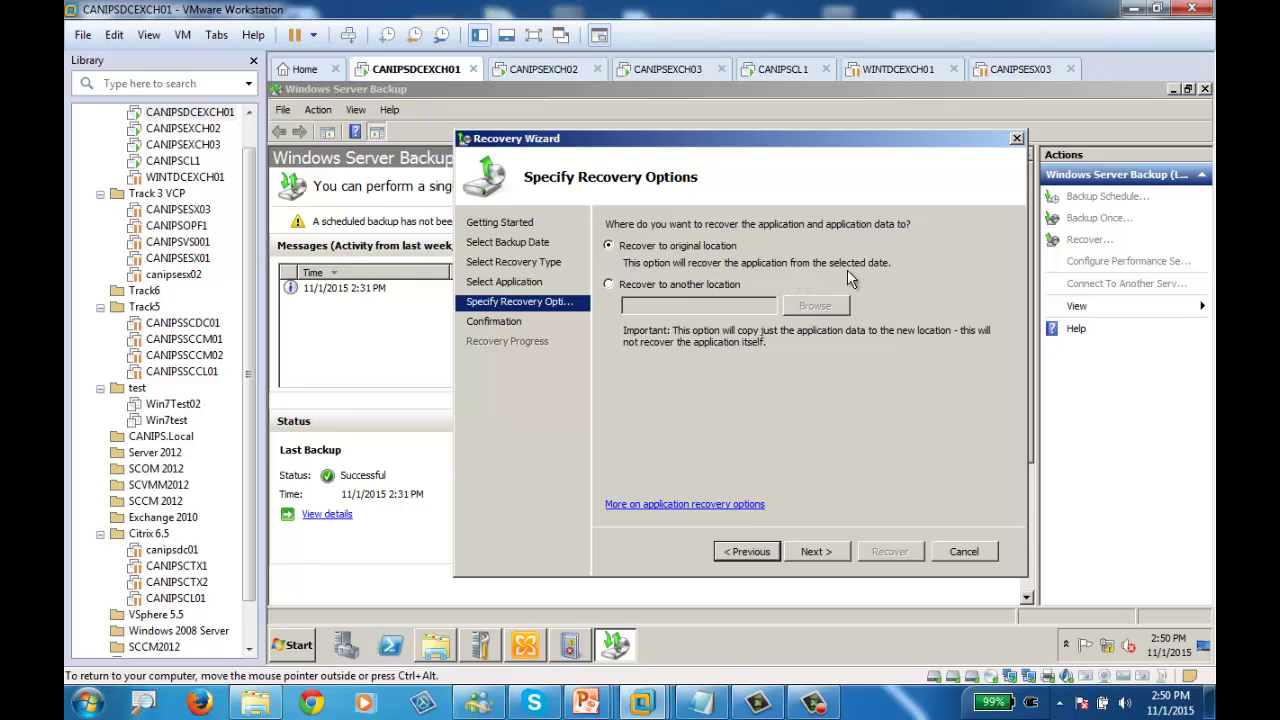
{"action": "left_click", "coordinate": [680, 284]}
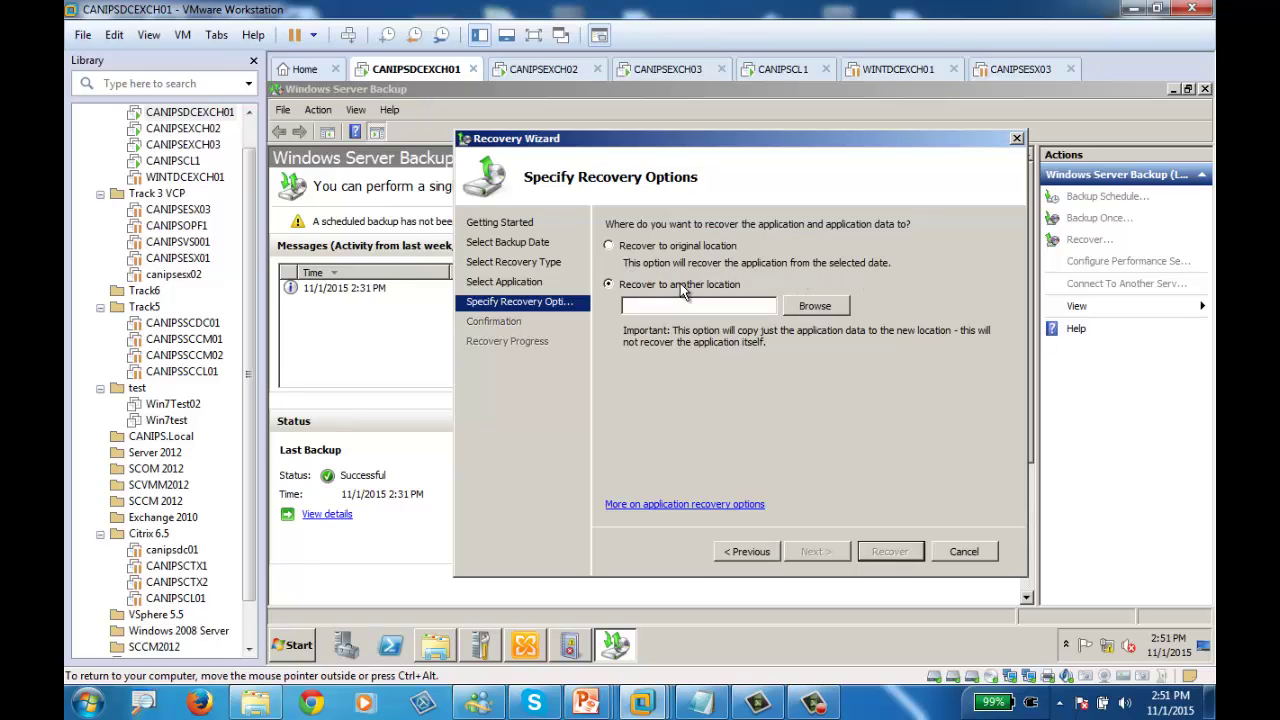
{"action": "left_click", "coordinate": [815, 307]}
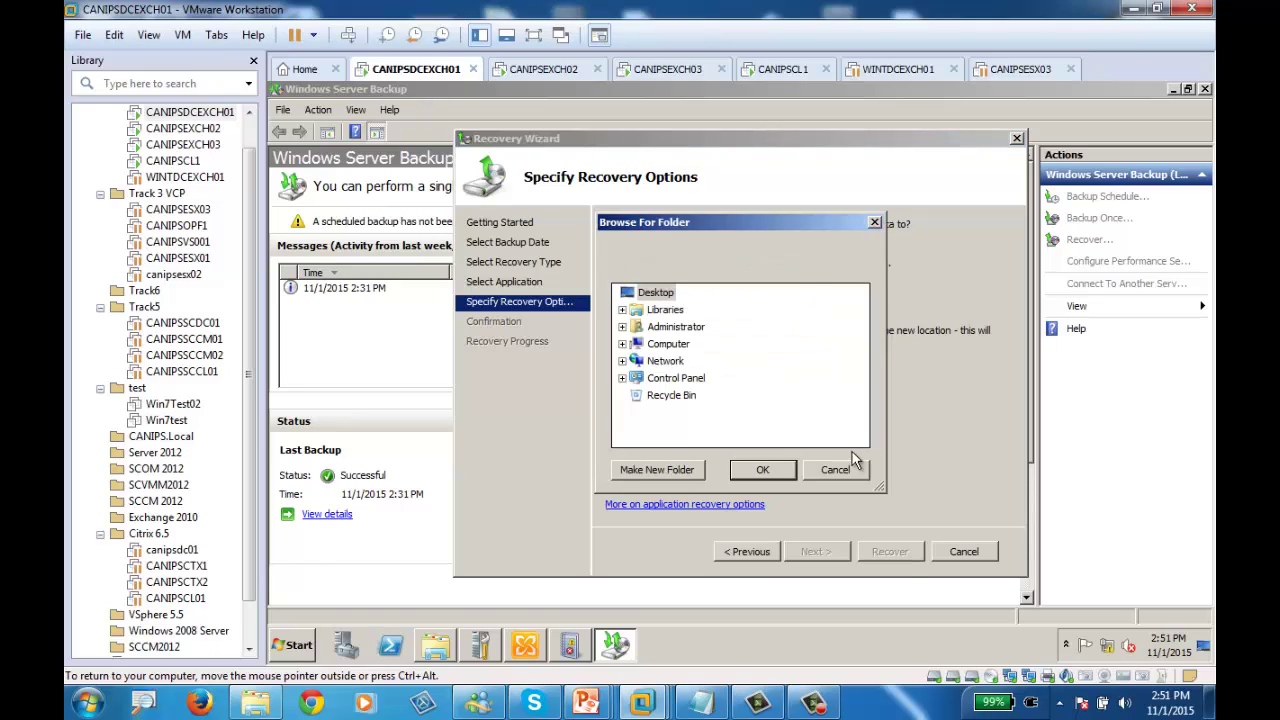
{"action": "left_click", "coordinate": [818, 472]}
{"action": "left_click", "coordinate": [655, 248]}
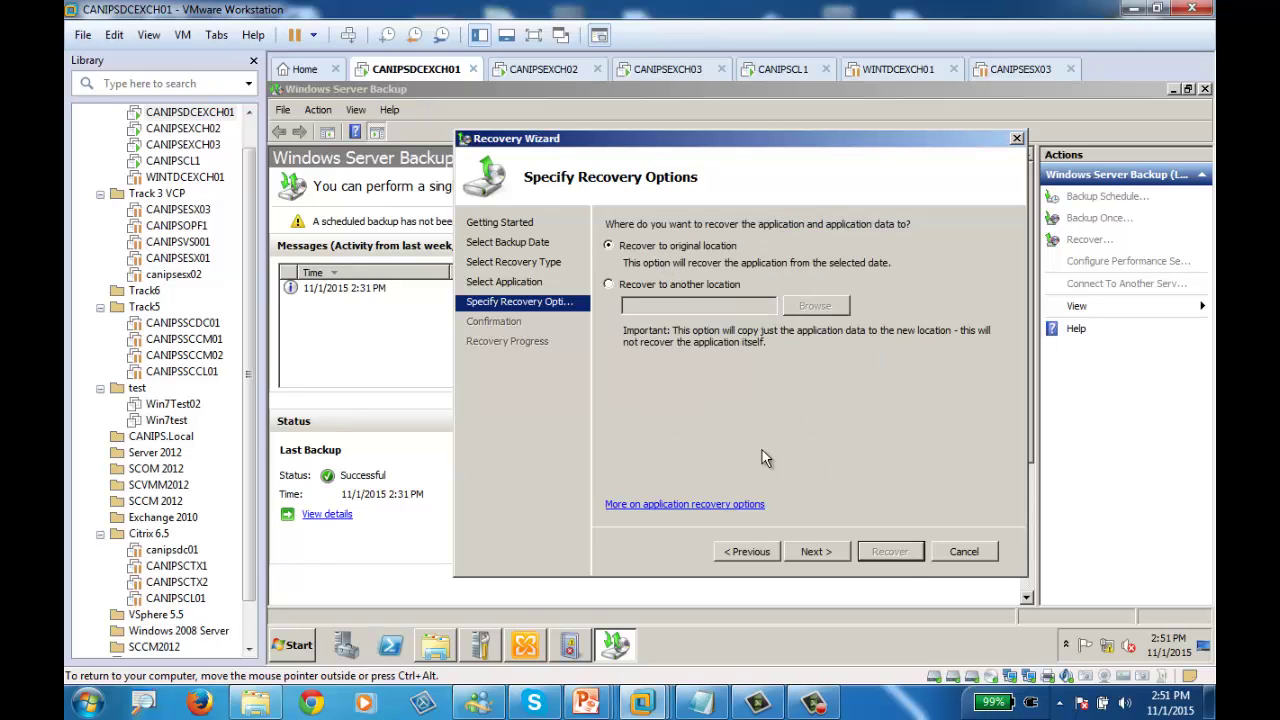
Go back to the recovery type and switch to Files and folders
{"action": "left_click", "coordinate": [751, 557]}
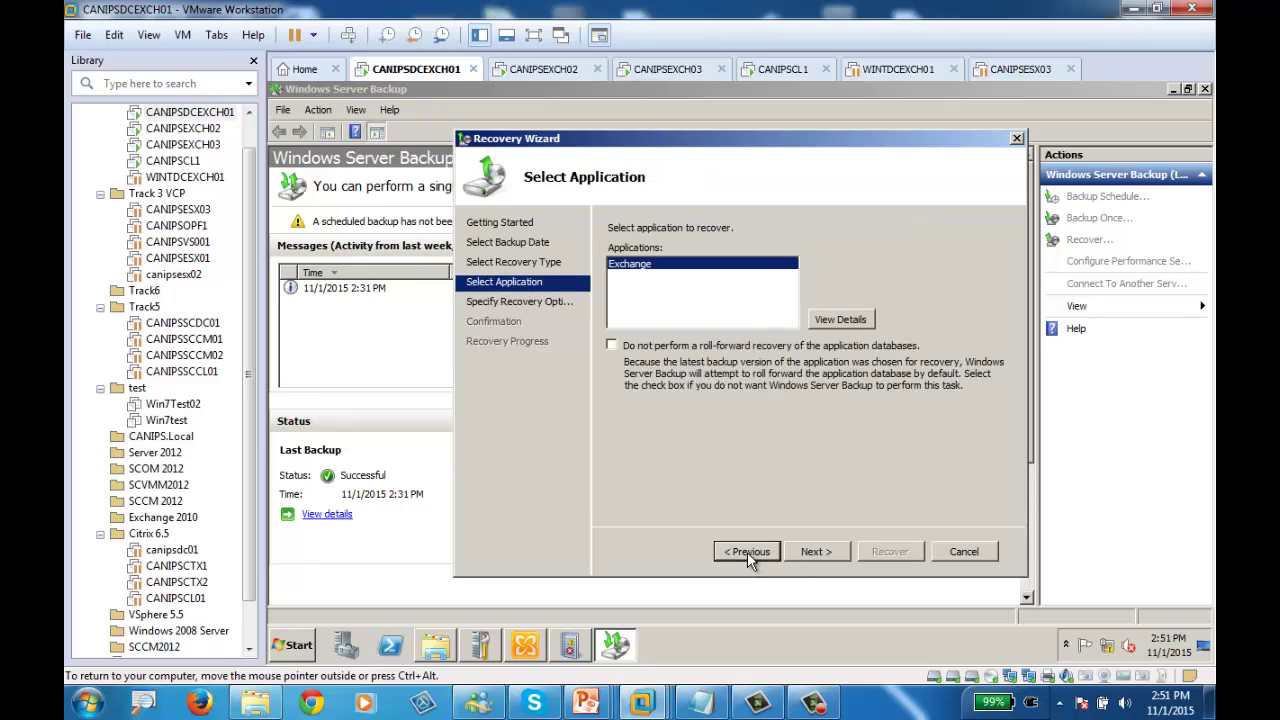
{"action": "left_click", "coordinate": [747, 552]}
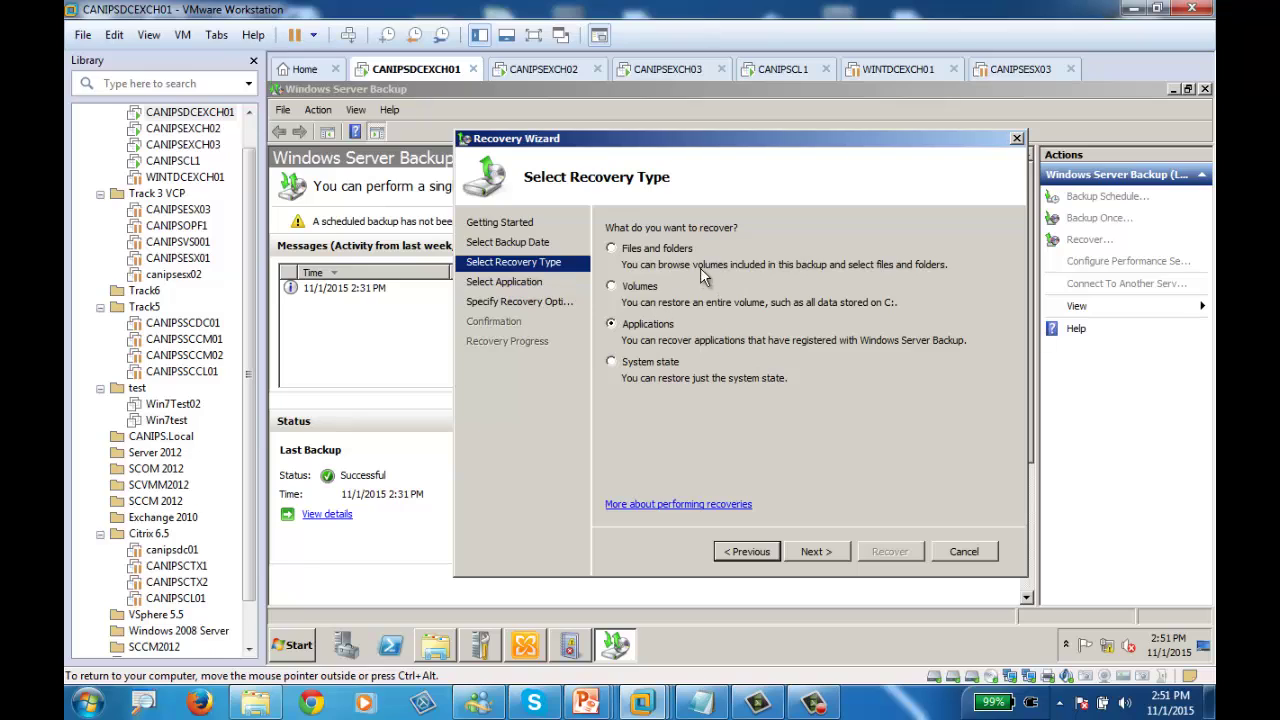
{"action": "left_click", "coordinate": [644, 251]}
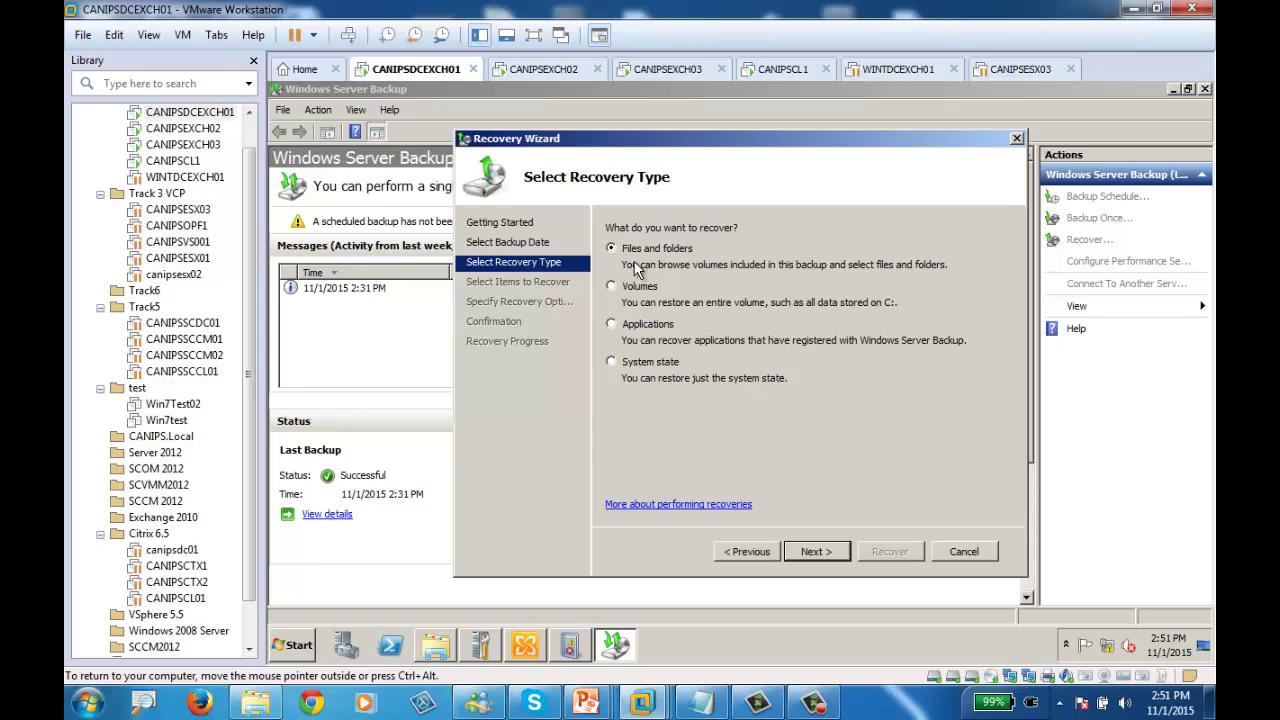
{"action": "left_click", "coordinate": [819, 552]}
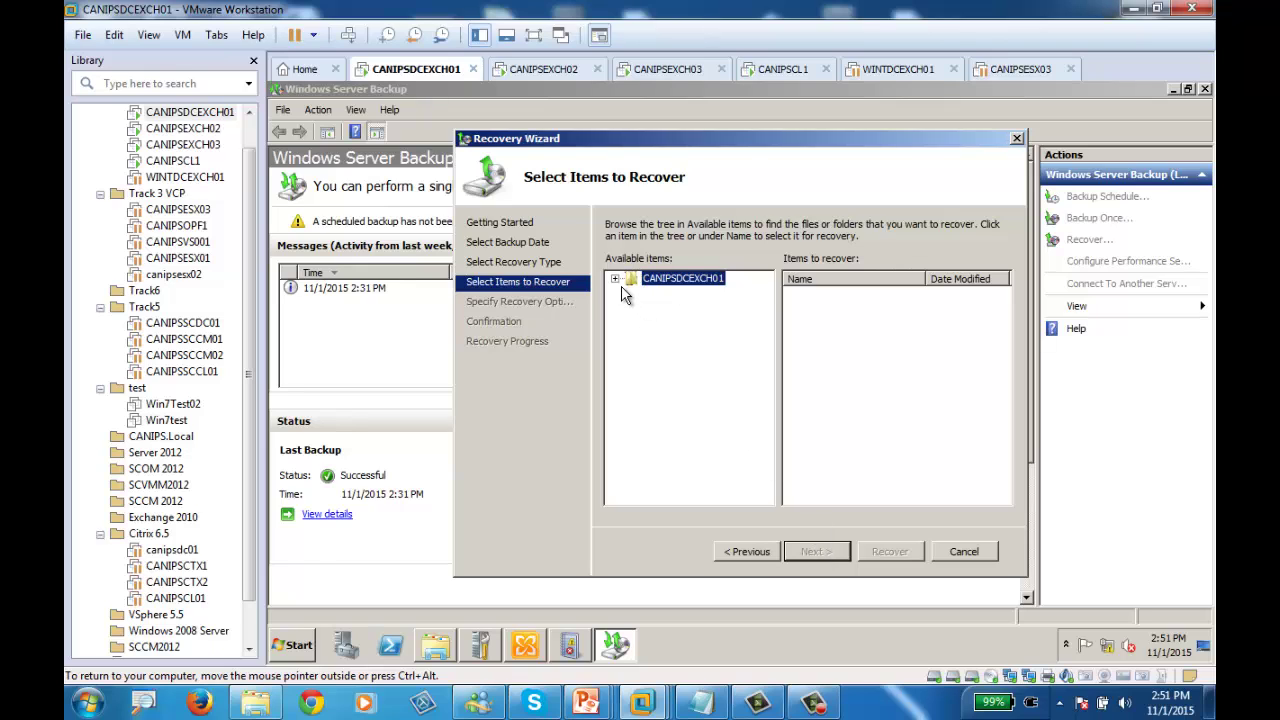
{"action": "left_click", "coordinate": [615, 279]}
{"action": "left_click", "coordinate": [632, 292]}
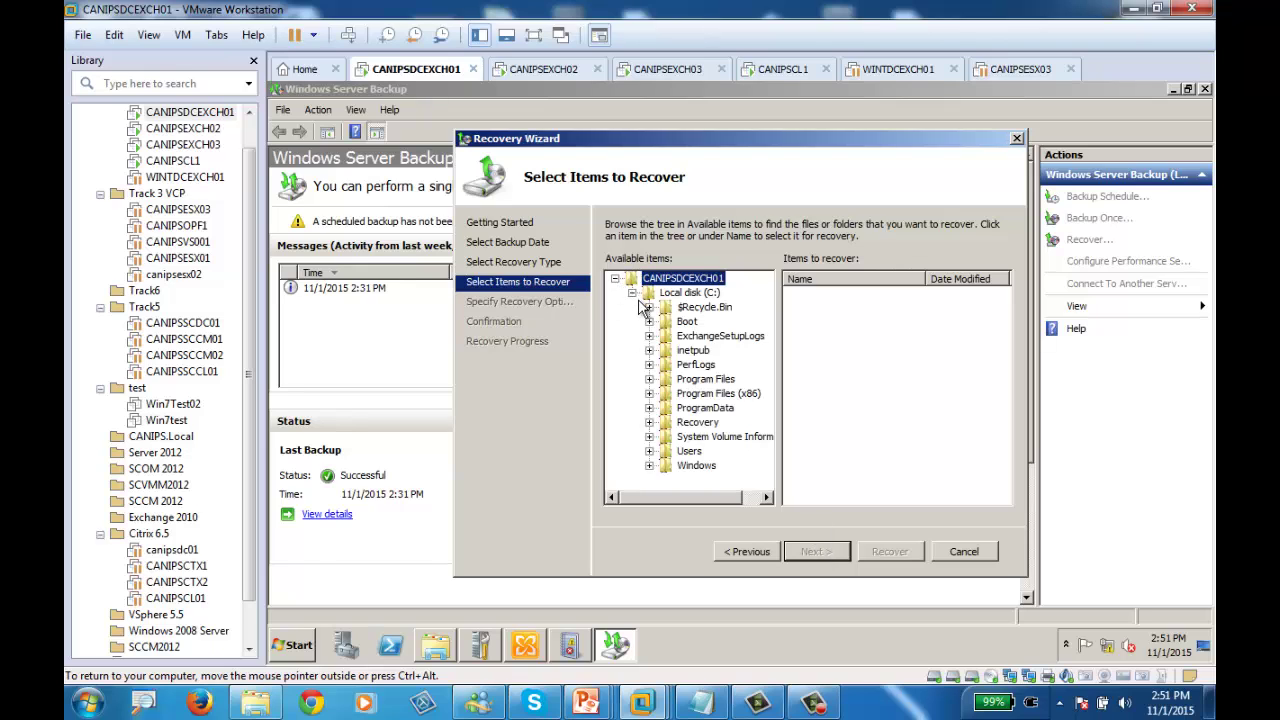
{"action": "left_click", "coordinate": [649, 380]}
{"action": "left_click", "coordinate": [666, 393]}
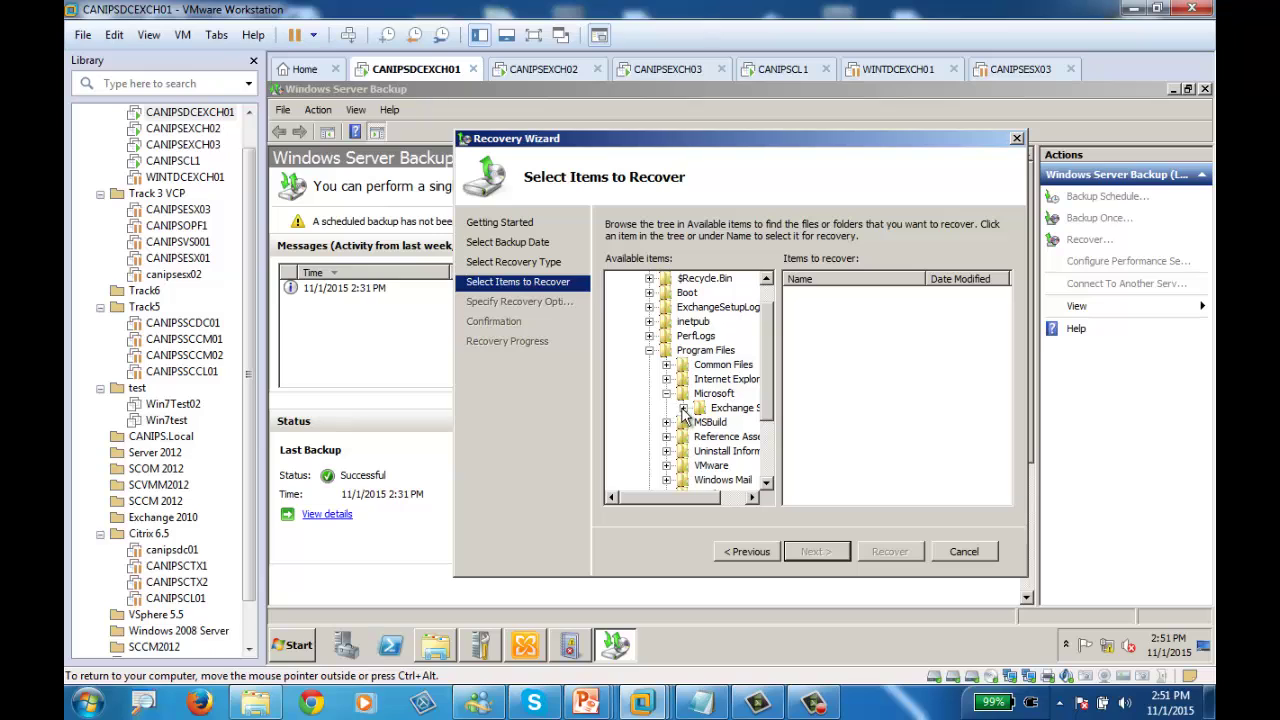
{"action": "left_click", "coordinate": [683, 408]}
{"action": "left_click", "coordinate": [700, 422]}
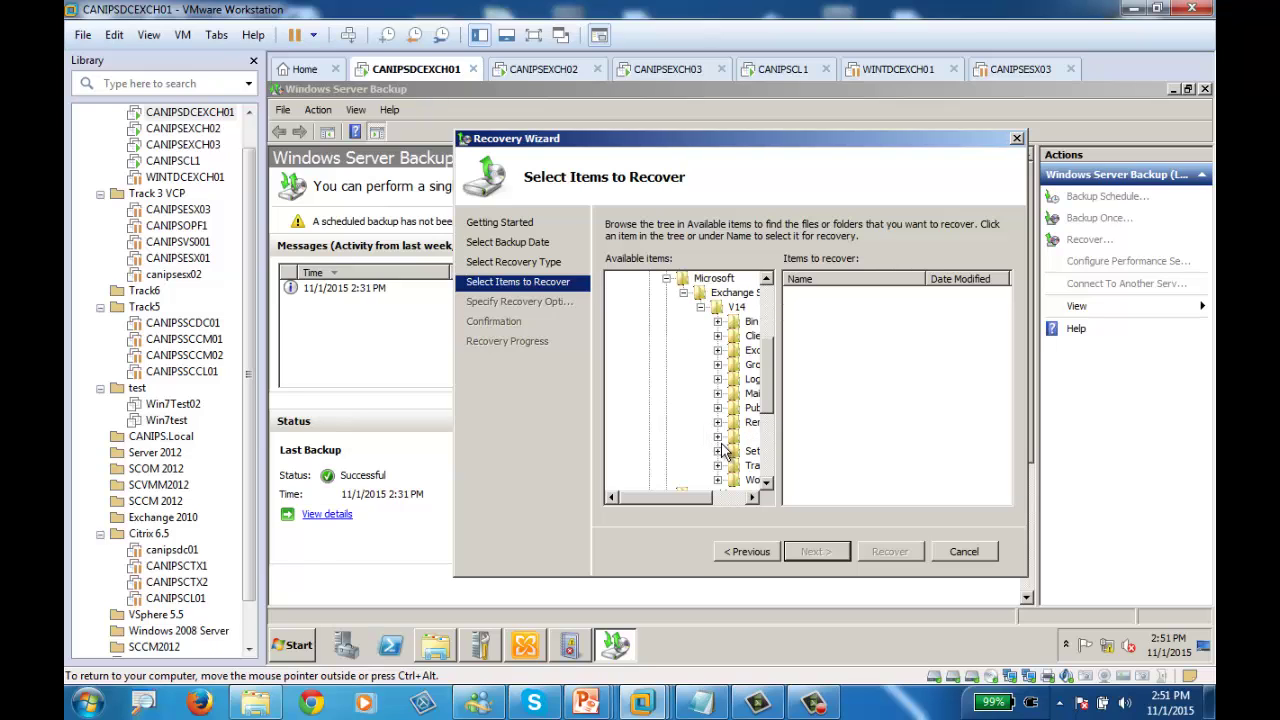
{"action": "left_click", "coordinate": [711, 497]}
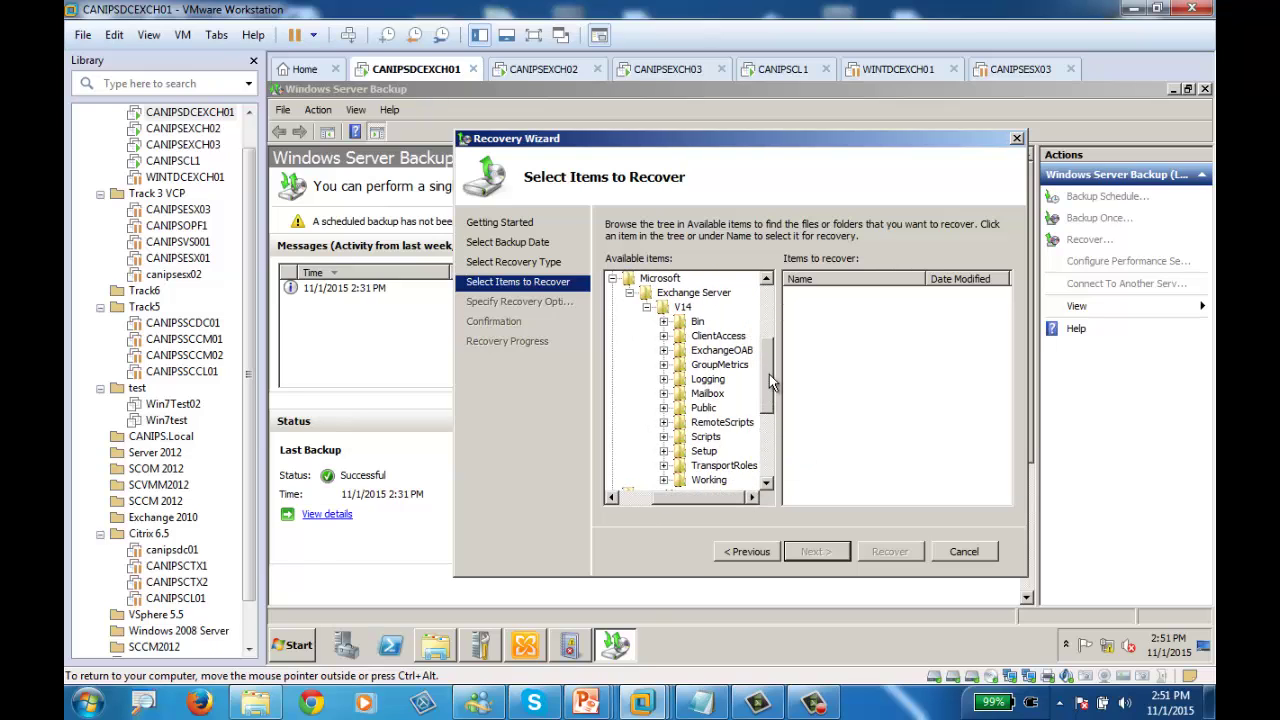
{"action": "mouse_move", "coordinate": [769, 374]}
{"action": "left_mouse_down"}
{"action": "mouse_move", "coordinate": [770, 410]}
{"action": "mouse_move", "coordinate": [773, 373]}
{"action": "left_mouse_up"}
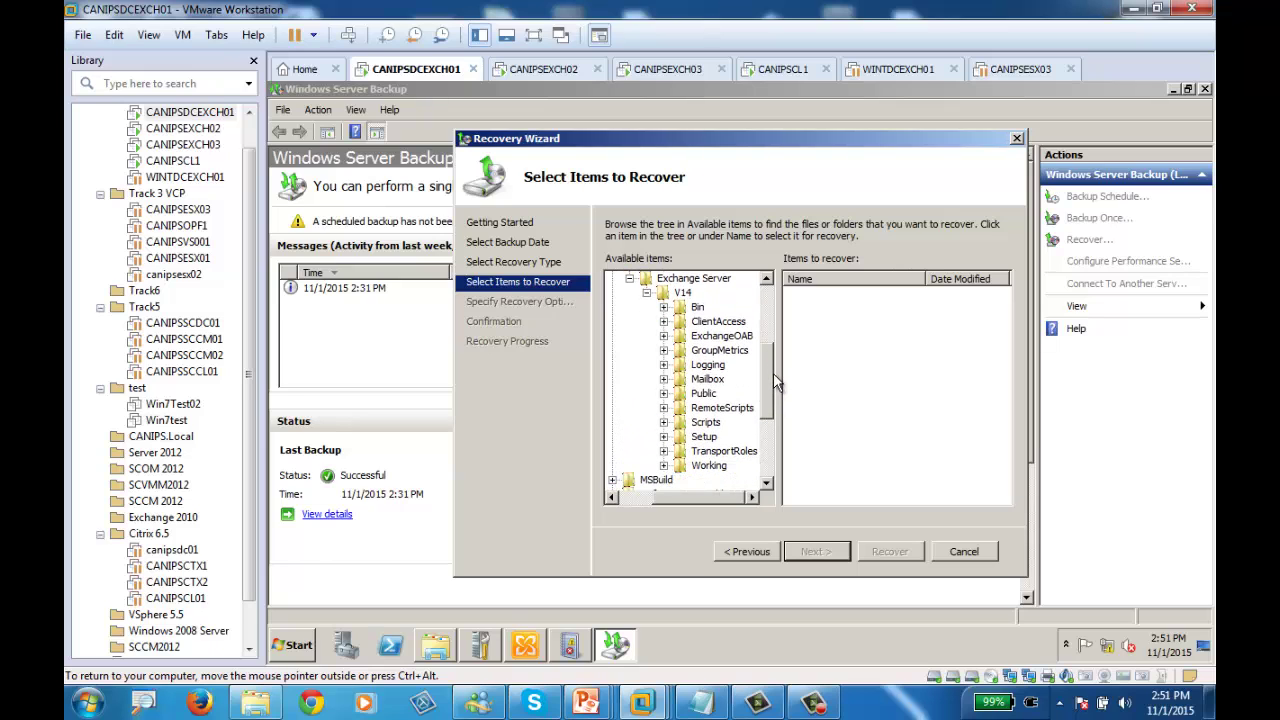
{"action": "left_click", "coordinate": [663, 379]}
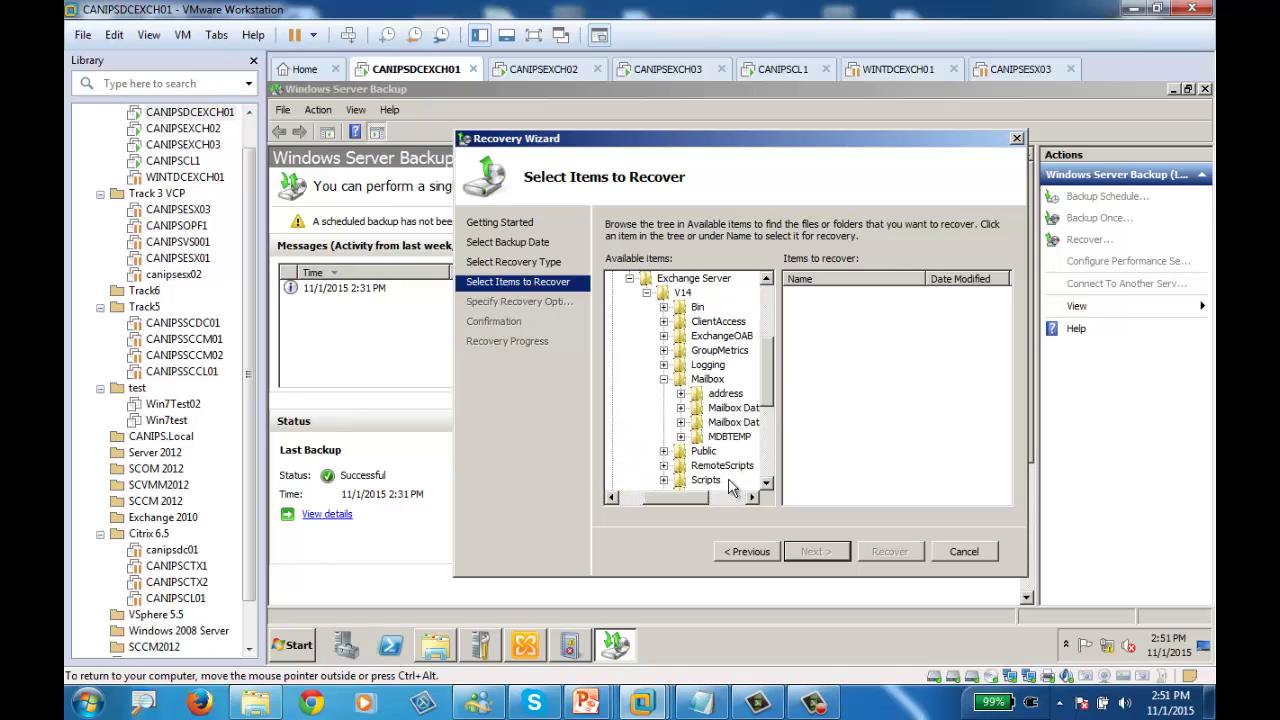
{"action": "left_click_drag", "start_coordinate": [688, 498], "coordinate": [758, 500]}
{"action": "left_click", "coordinate": [697, 424]}
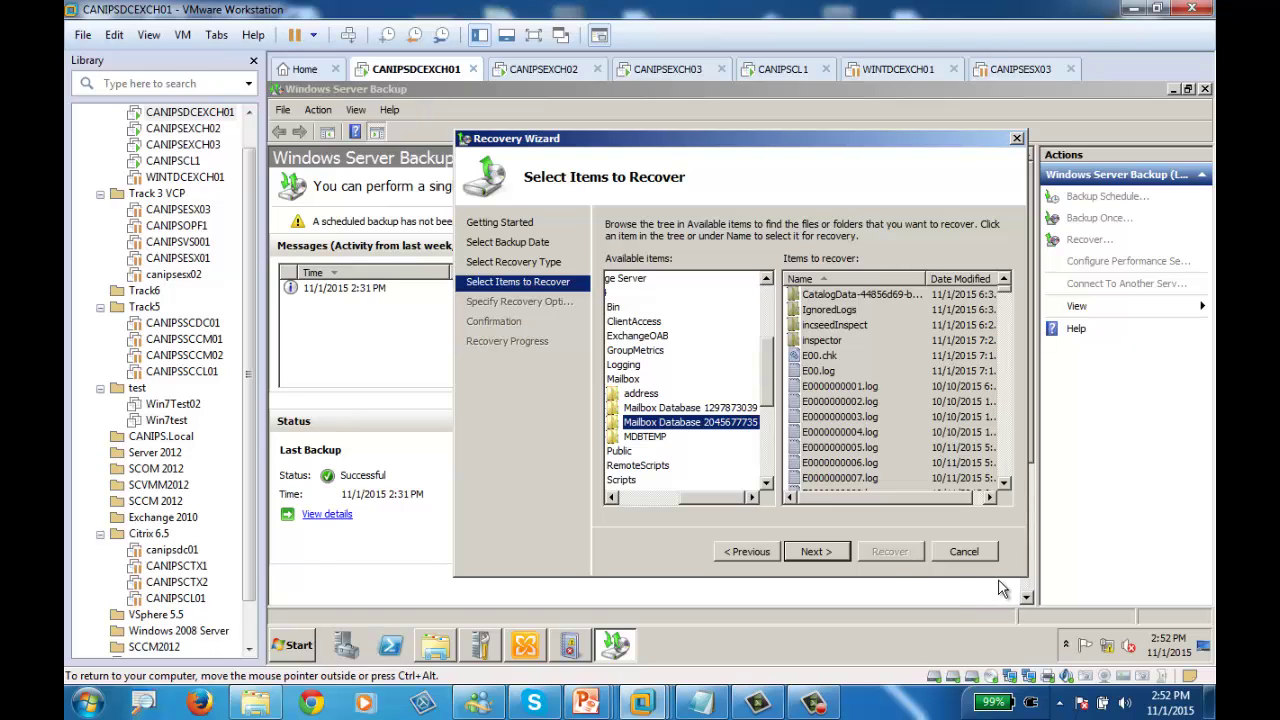
{"action": "left_click", "coordinate": [861, 342]}
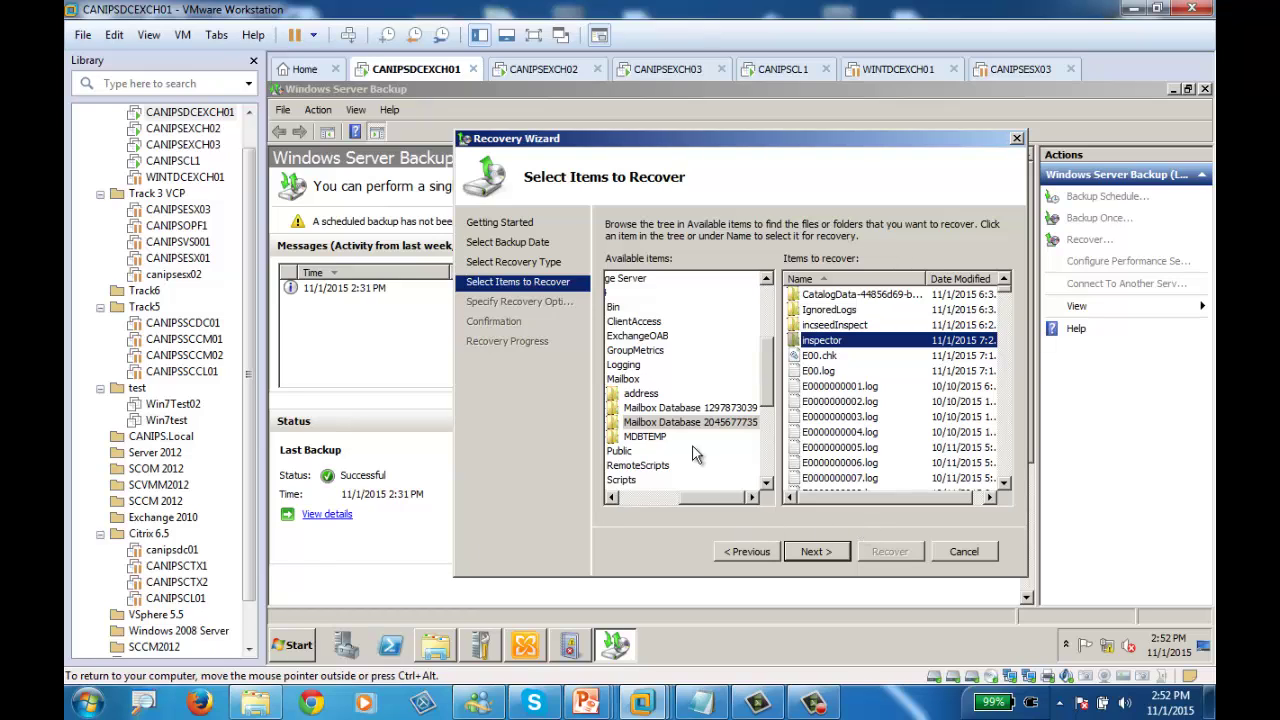
{"action": "left_click", "coordinate": [836, 388]}
{"action": "left_click", "coordinate": [660, 410]}
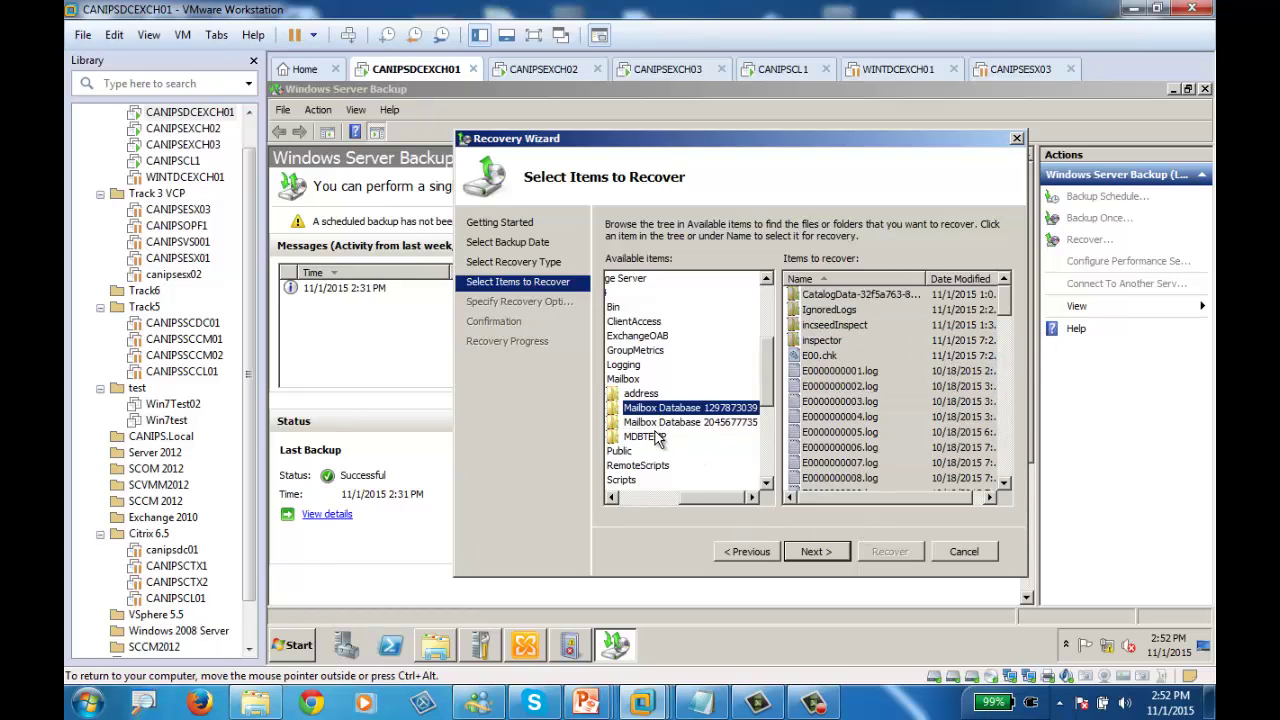
{"action": "left_click", "coordinate": [665, 437]}
{"action": "left_click", "coordinate": [668, 422]}
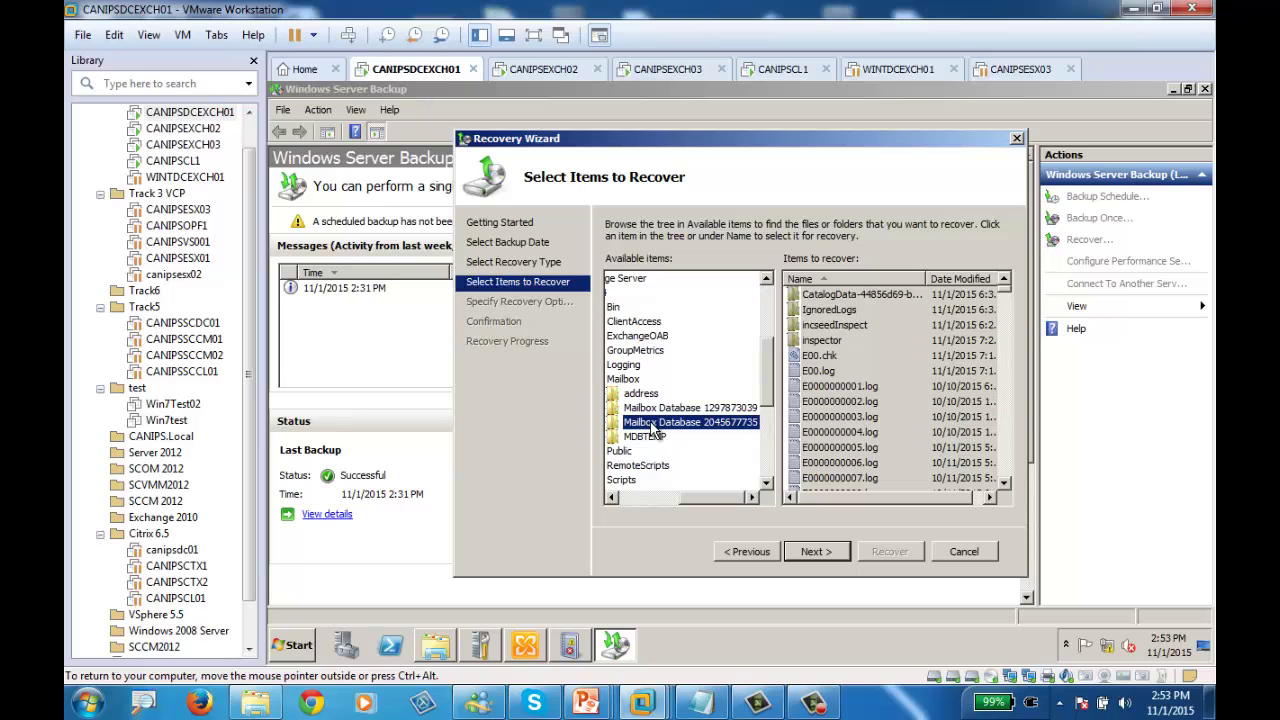
{"action": "left_click", "coordinate": [814, 551]}
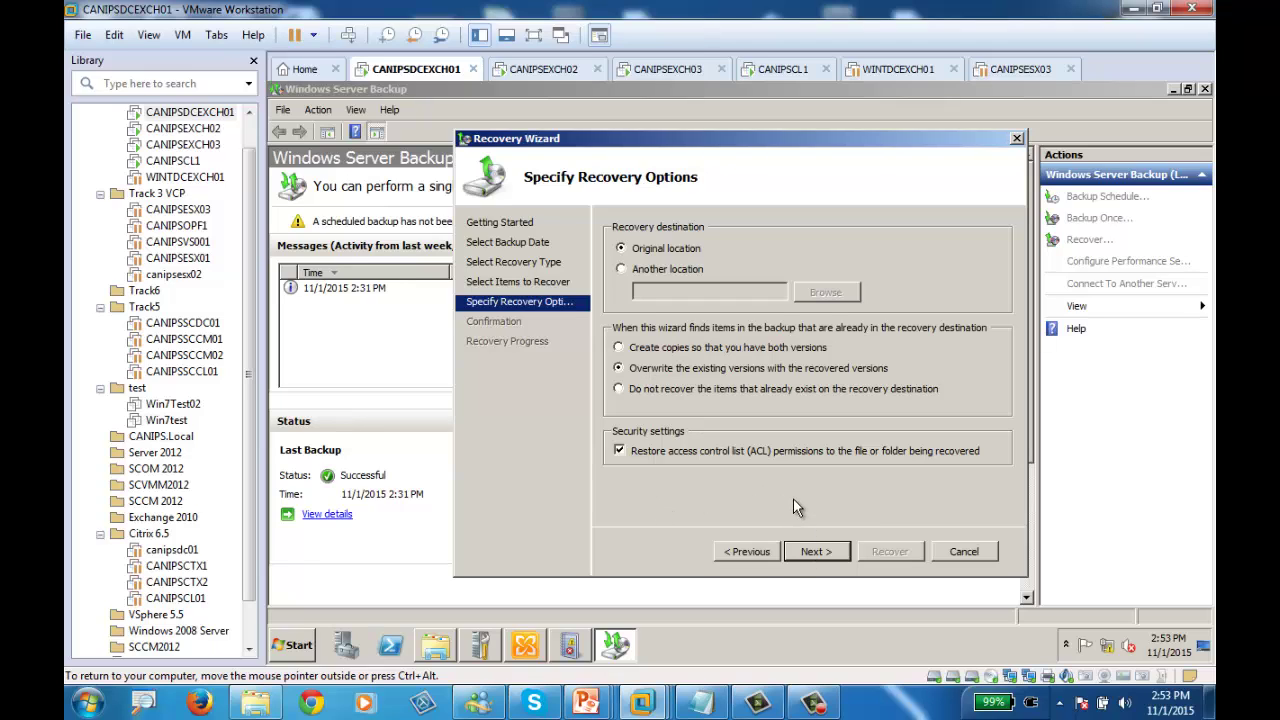
Start the file recovery and bring up the database folder window to check it
{"action": "left_click", "coordinate": [818, 552]}
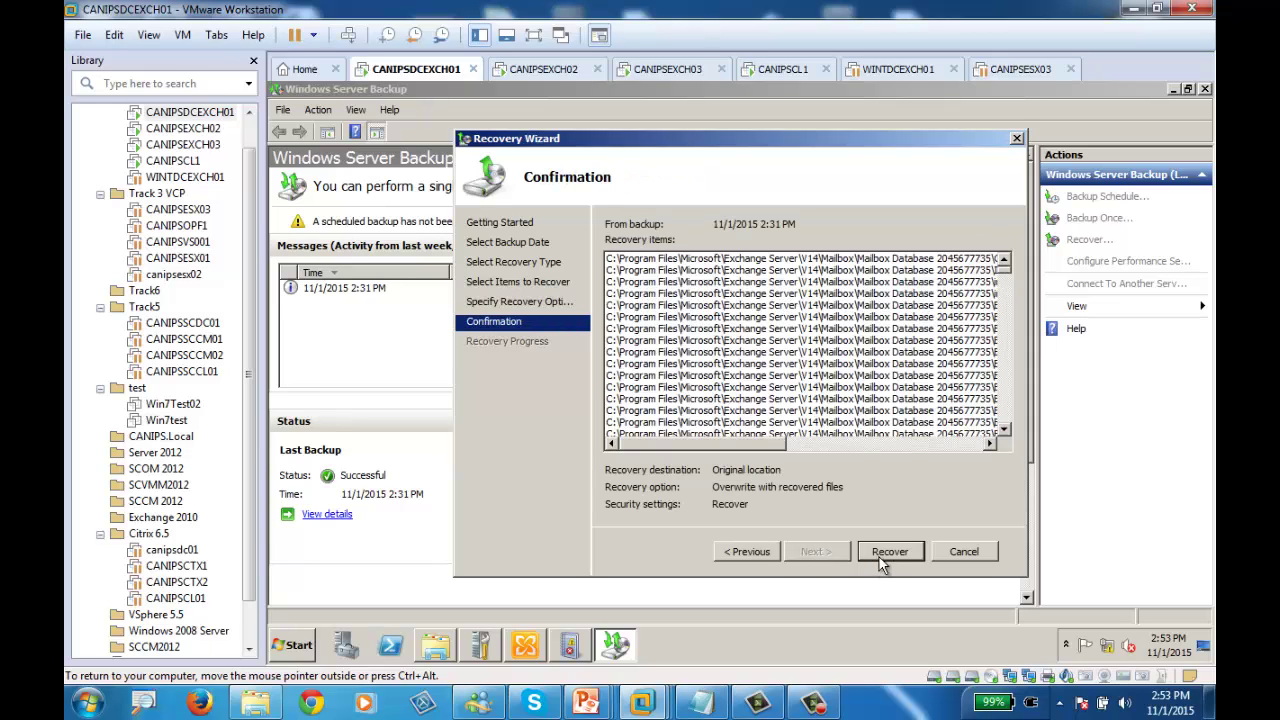
{"action": "left_click", "coordinate": [886, 553]}
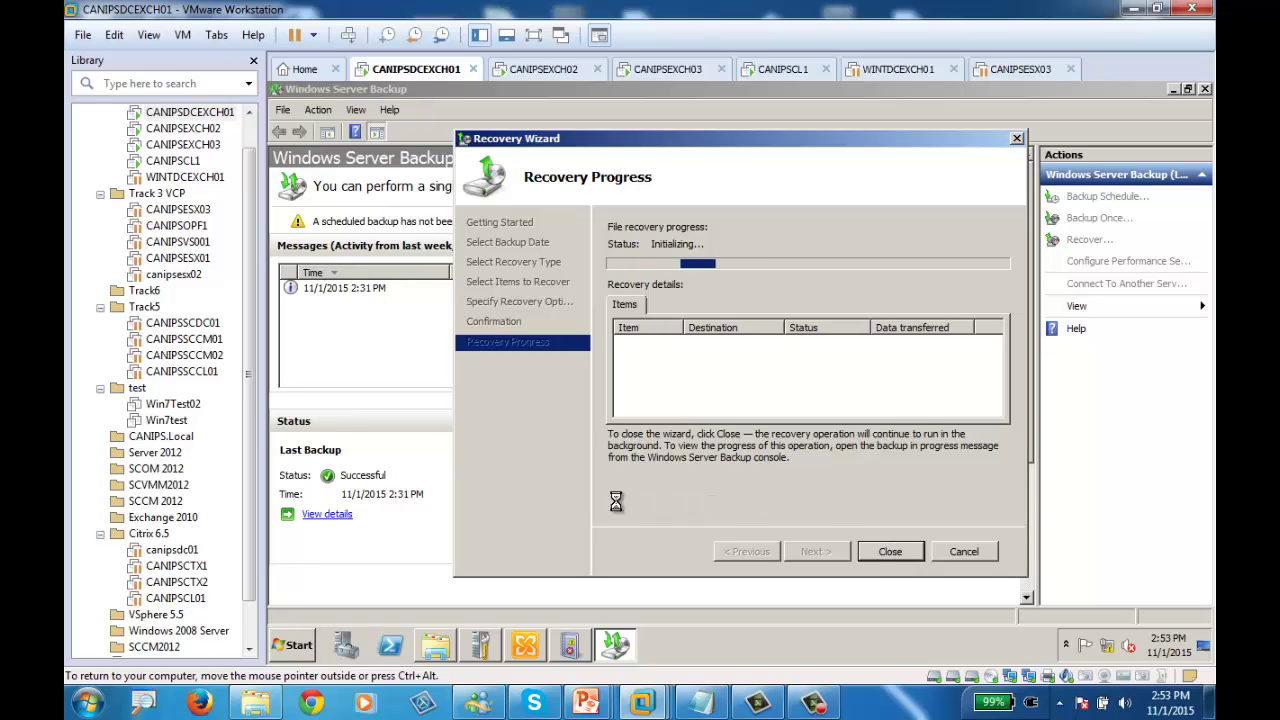
{"action": "left_click", "coordinate": [433, 645]}
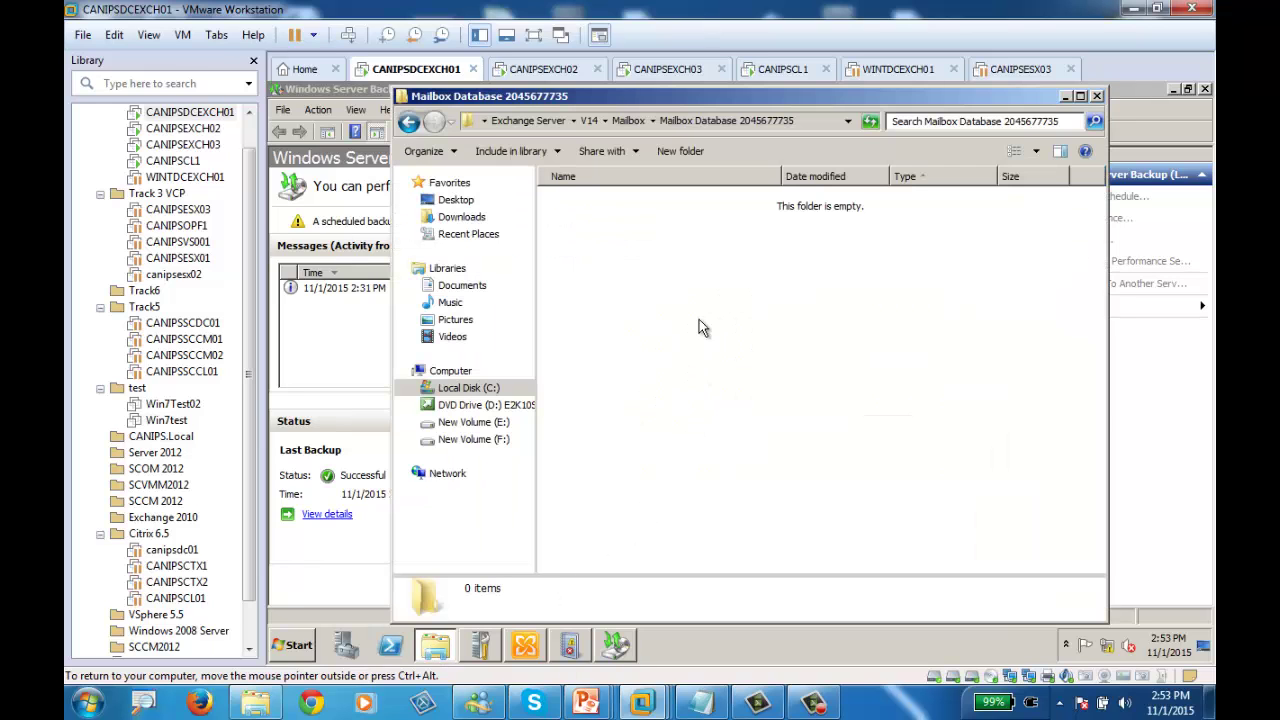